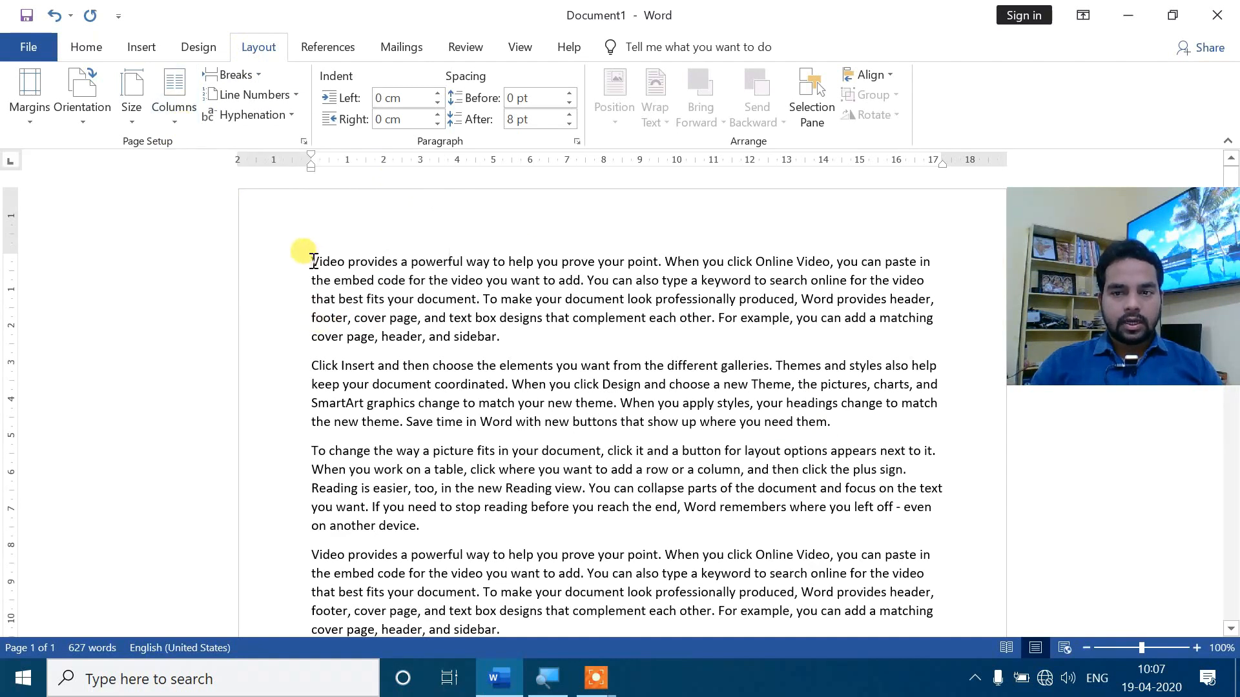
# - Arrange the whole document's text in two equal columns
pyautogui.scroll(-3, 833, 405)
pyautogui.scroll(-5, 836, 408)
pyautogui.scroll(8, 835, 408)
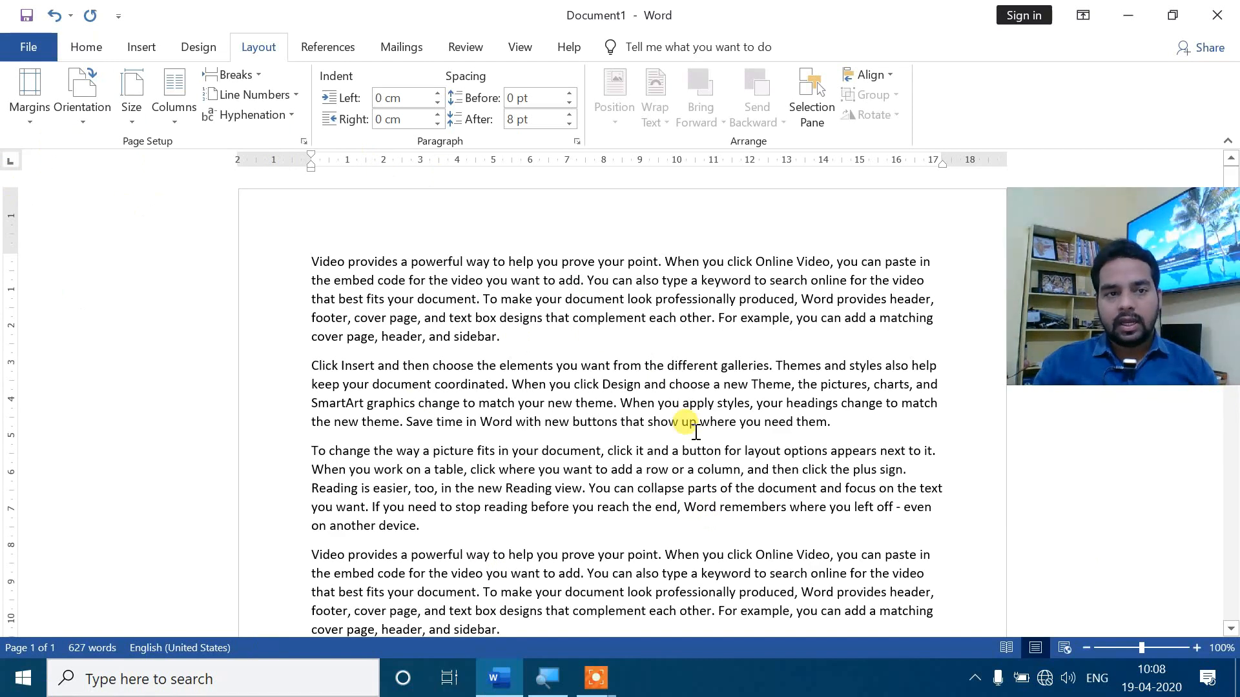
pyautogui.click(175, 118)
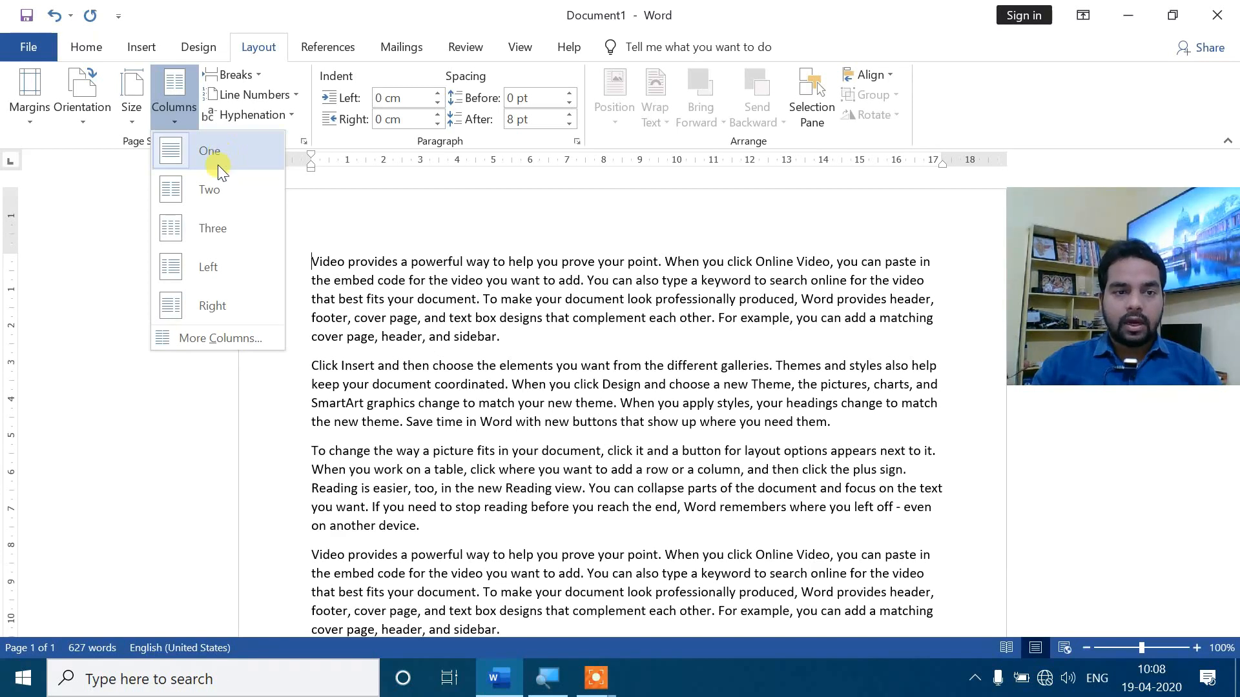
pyautogui.click(215, 191)
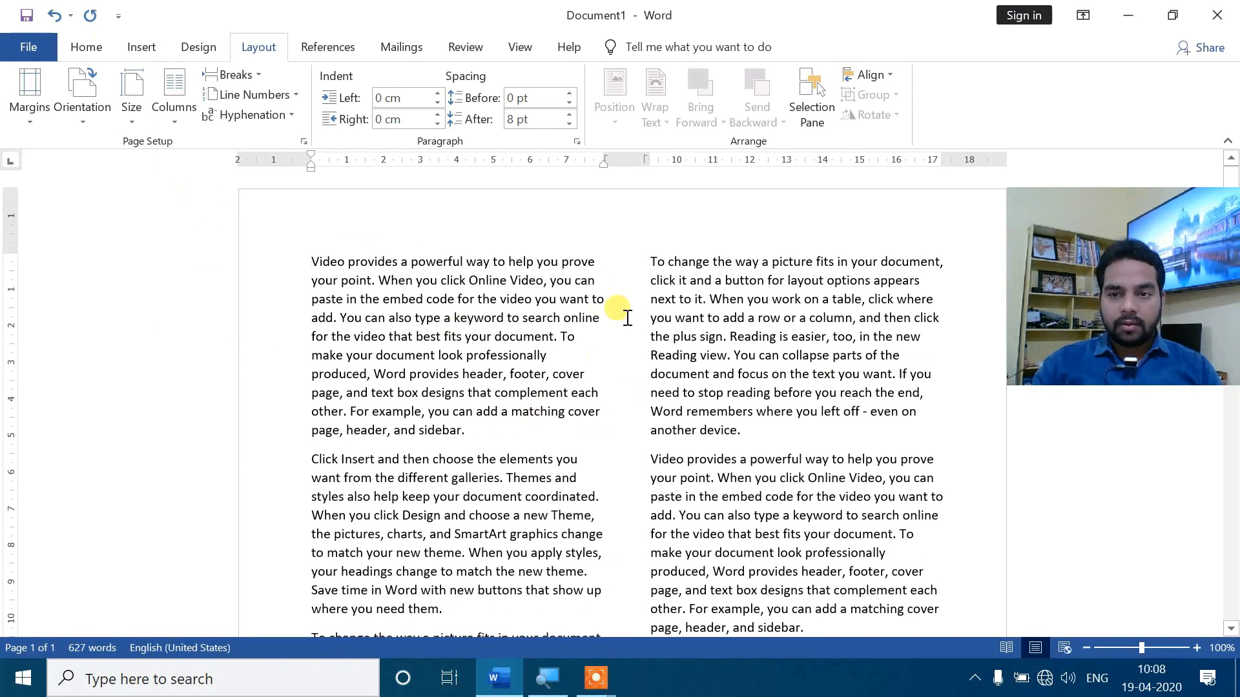
# - Switch the document's text to a three-column layout
pyautogui.scroll(-6, 629, 336)
pyautogui.scroll(6, 625, 368)
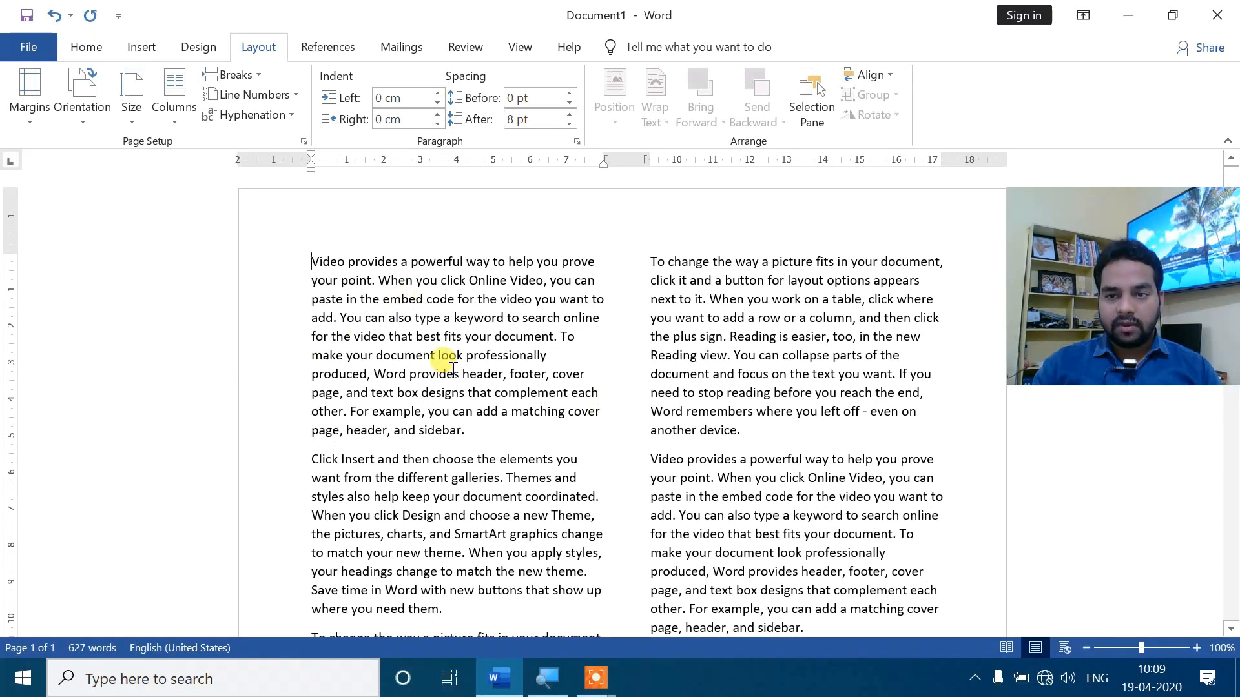
pyautogui.scroll(-2, 457, 433)
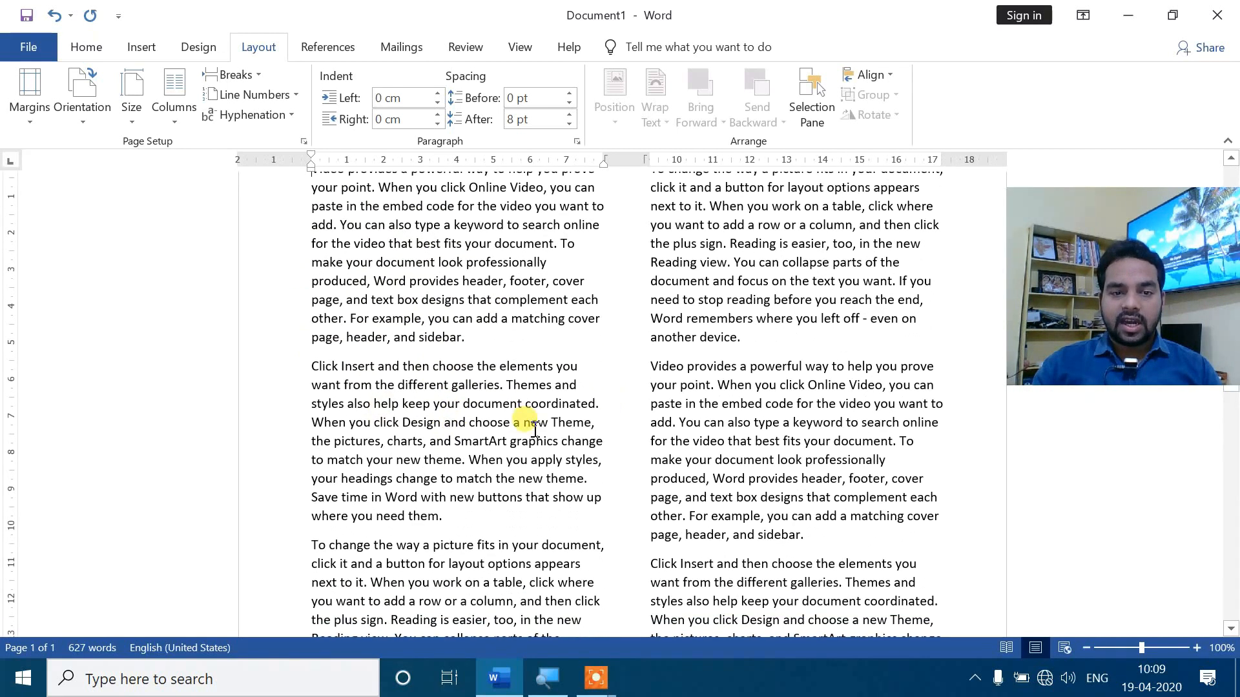
pyautogui.scroll(-12, 534, 429)
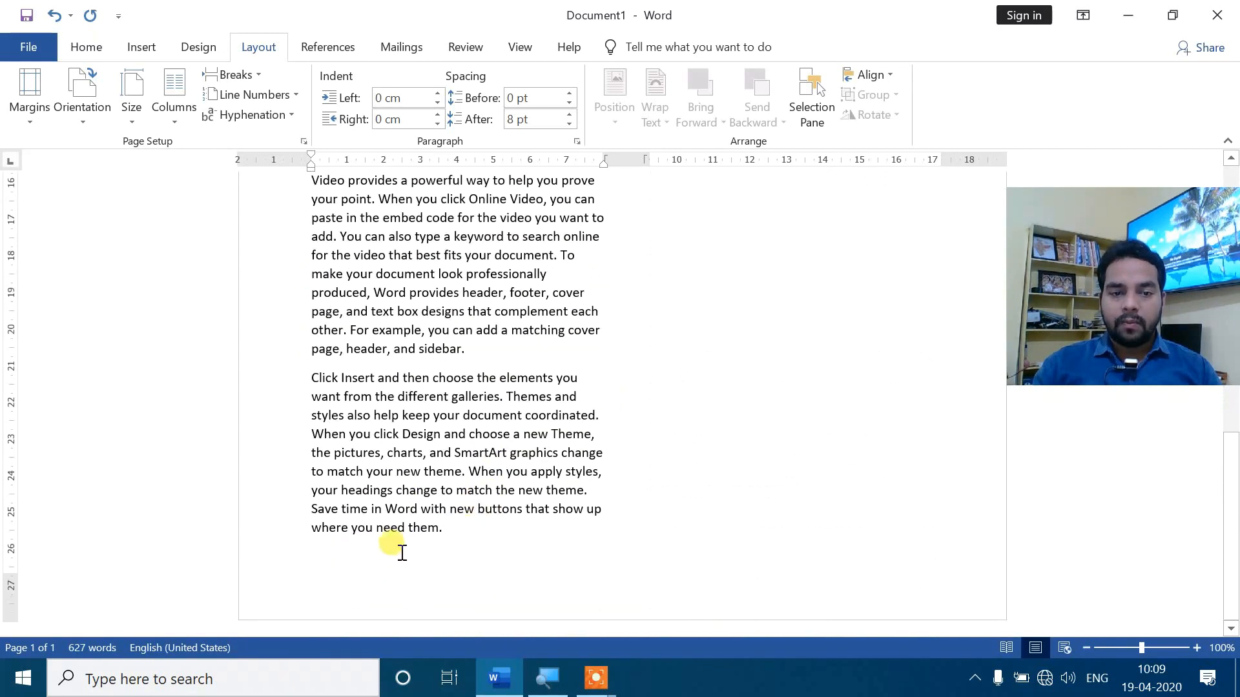
pyautogui.scroll(5, 639, 514)
pyautogui.scroll(6, 646, 510)
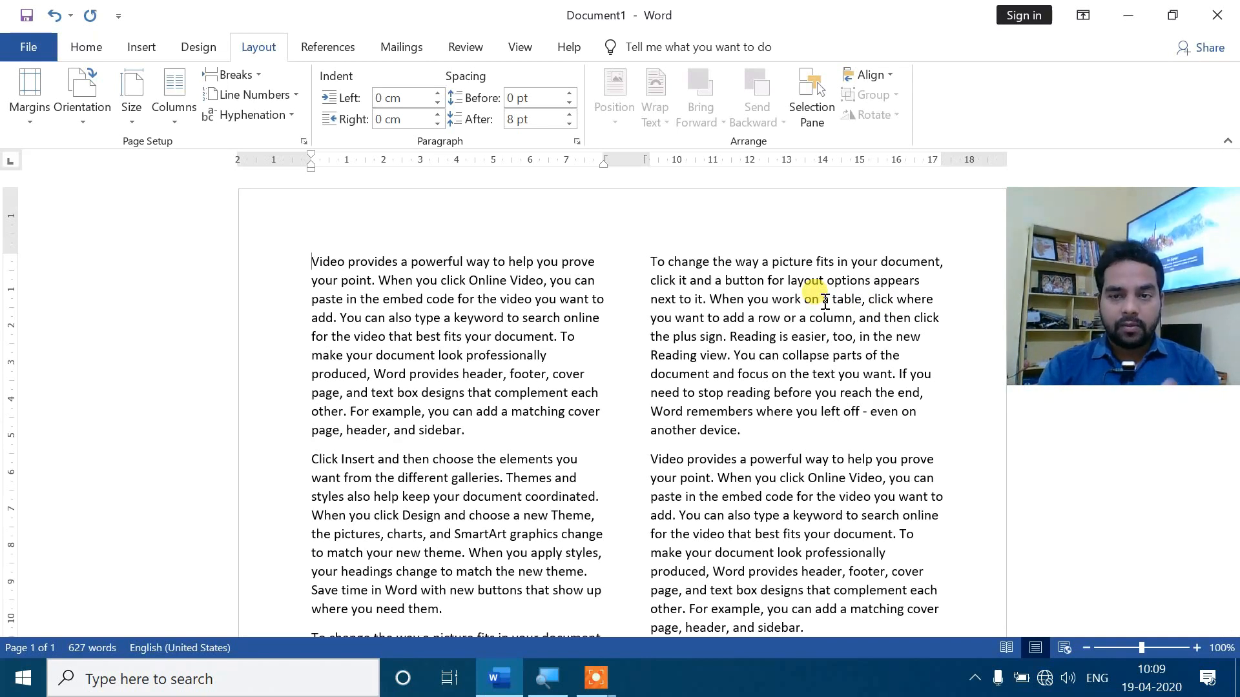
pyautogui.click(183, 118)
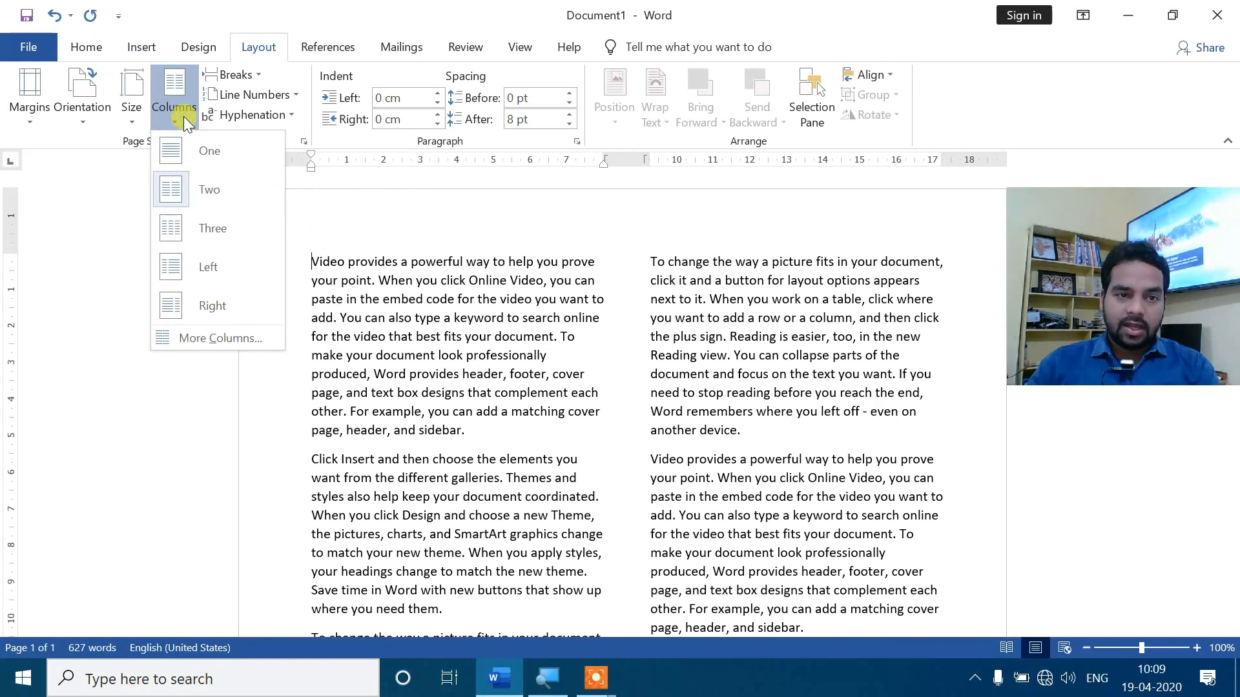
pyautogui.click(196, 227)
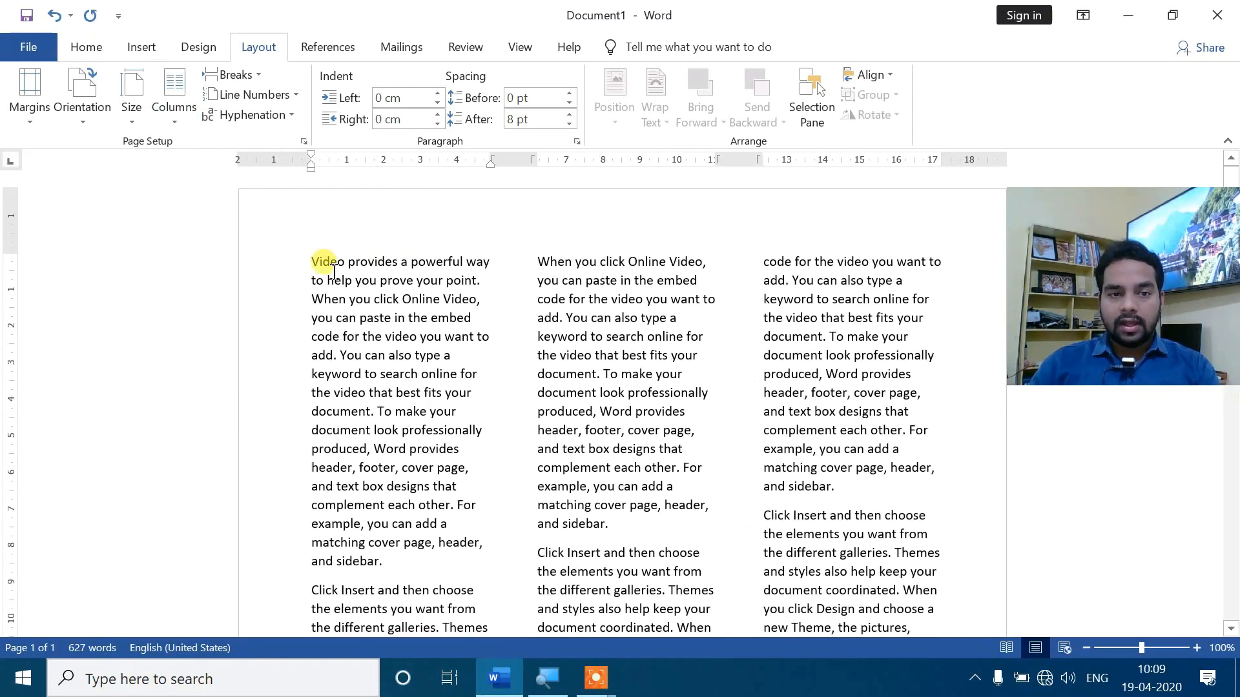
# - Apply the uneven Left column preset to the document, followed by the Right preset
pyautogui.click(177, 115)
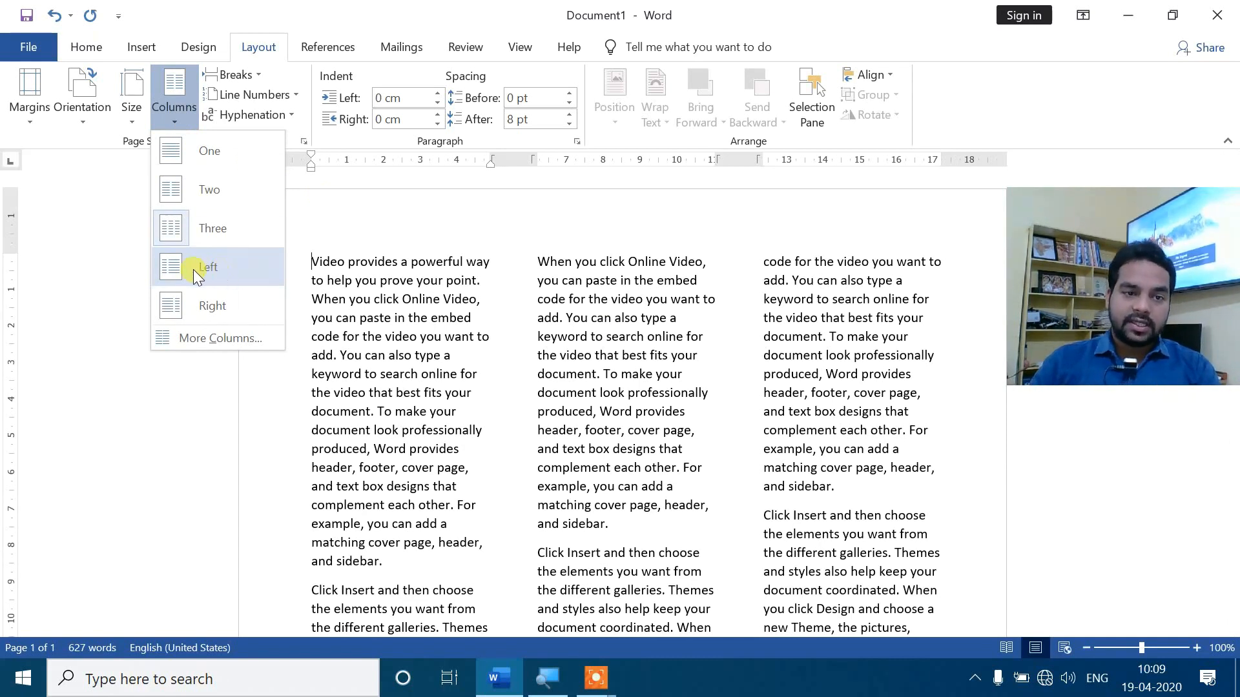
pyautogui.click(191, 270)
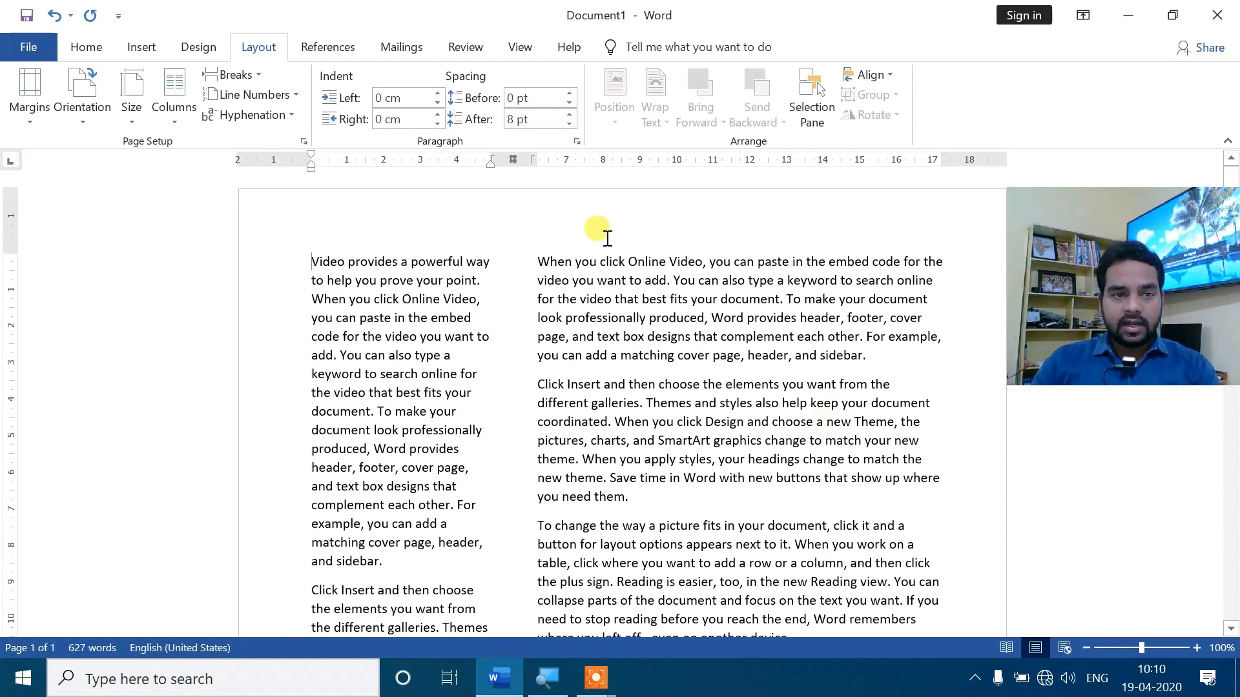
pyautogui.click(168, 122)
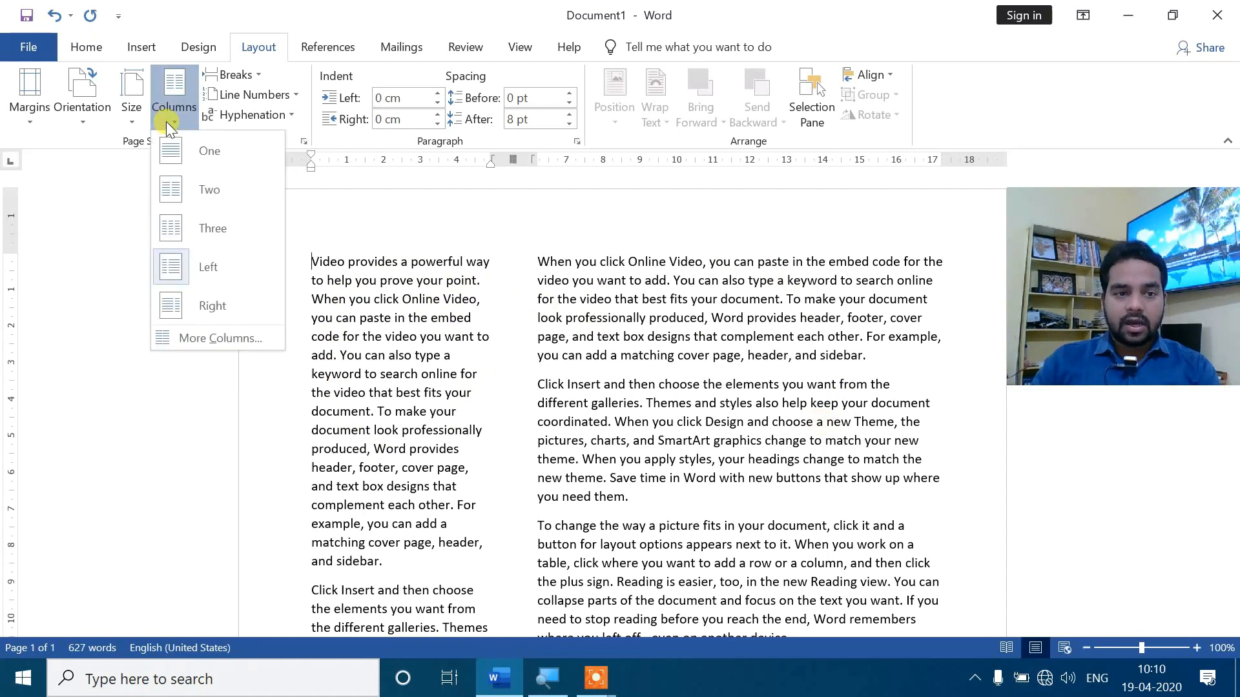
pyautogui.click(203, 310)
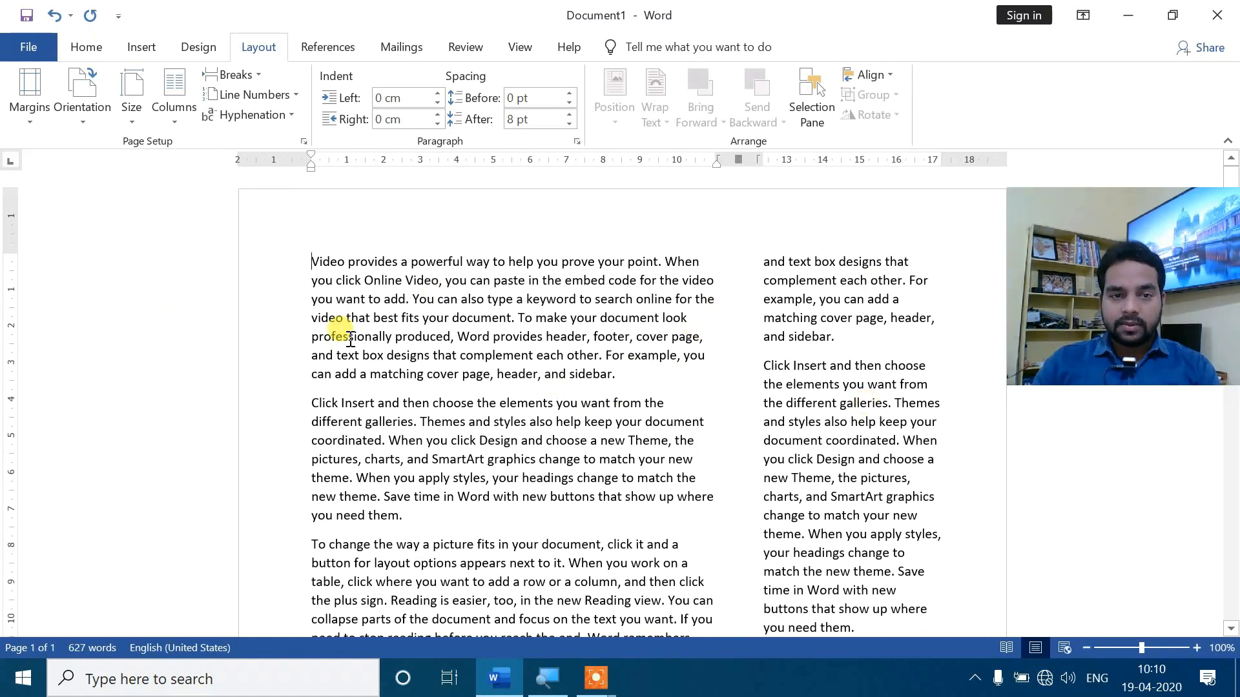
# - Configure a custom layout of 13 equally wide columns, turning Equal column width on and back off
pyautogui.click(177, 115)
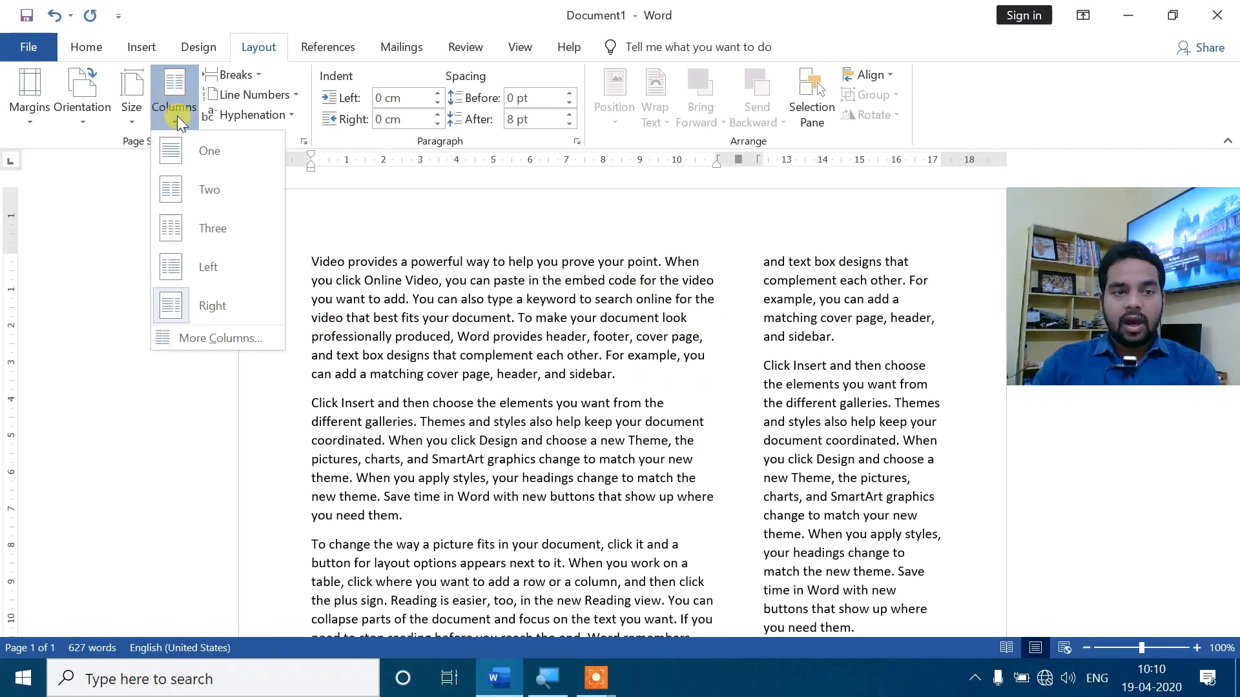
pyautogui.click(200, 340)
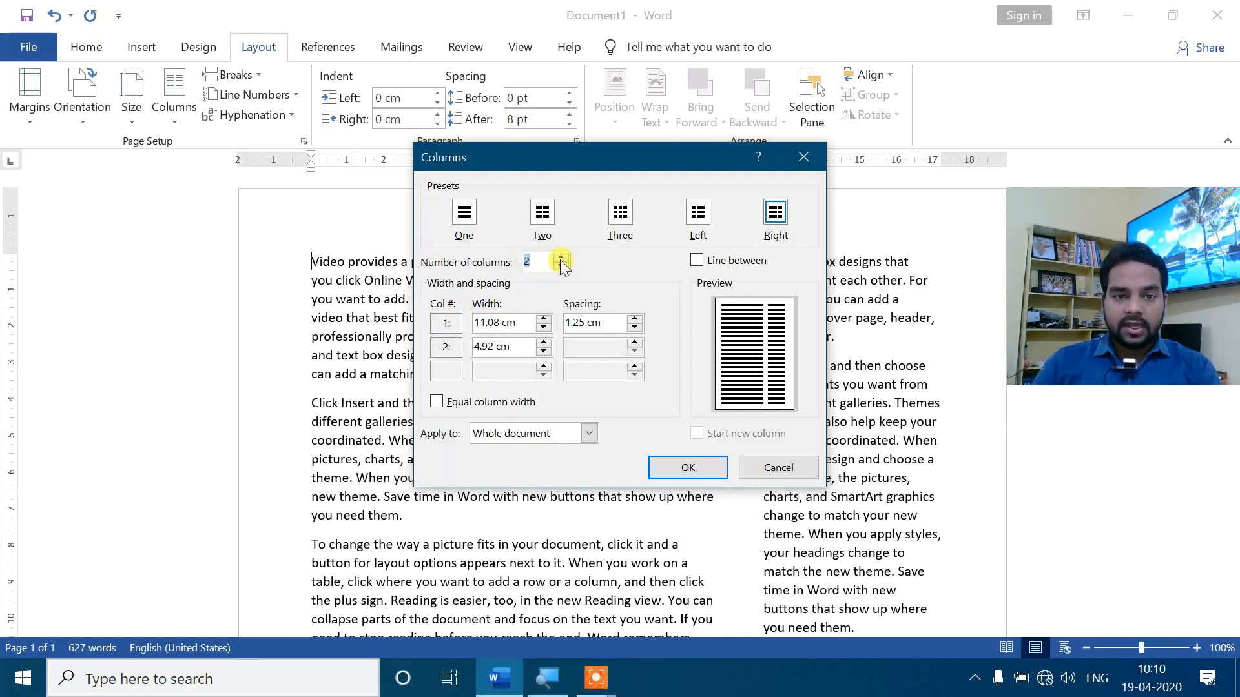
pyautogui.moveTo(560, 259); pyautogui.dragTo(560, 258)
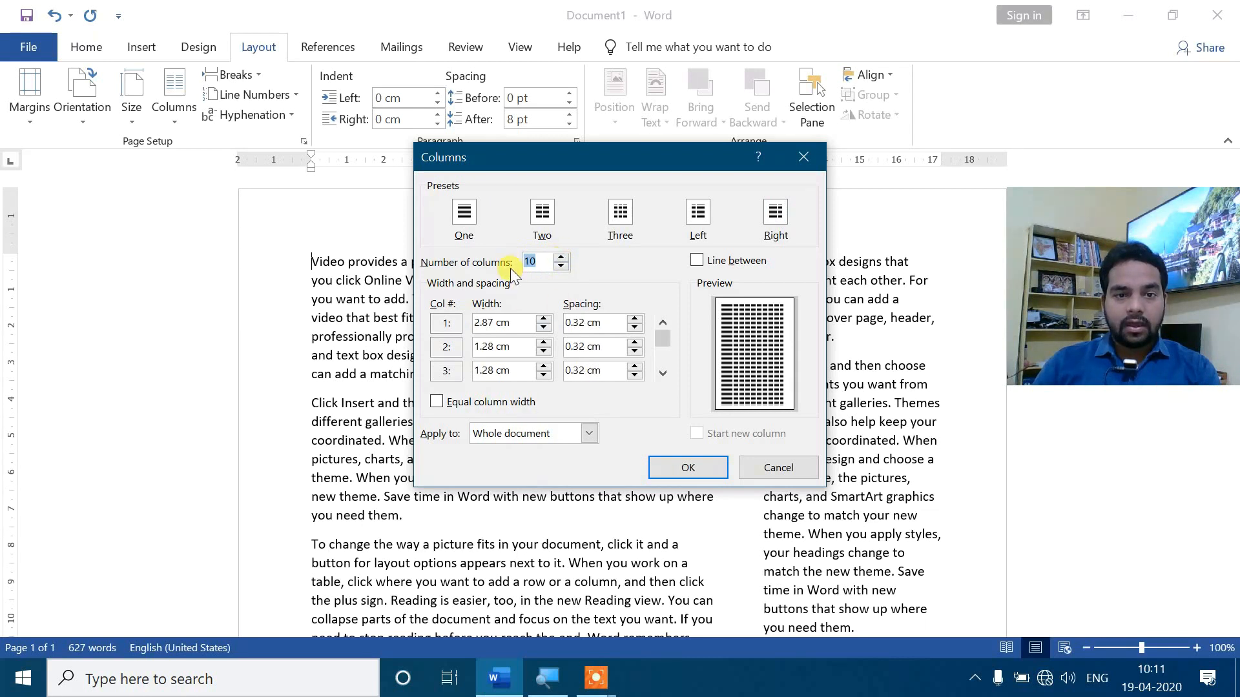
pyautogui.click(446, 405)
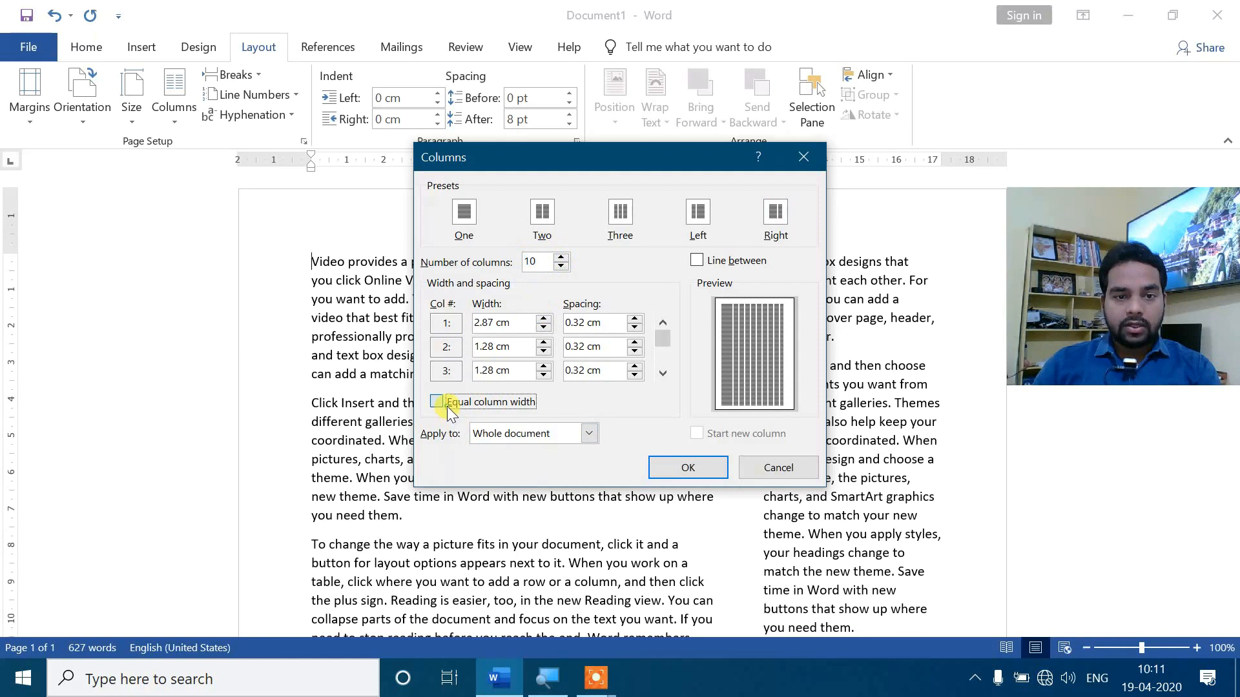
pyautogui.moveTo(563, 256); pyautogui.dragTo(562, 257)
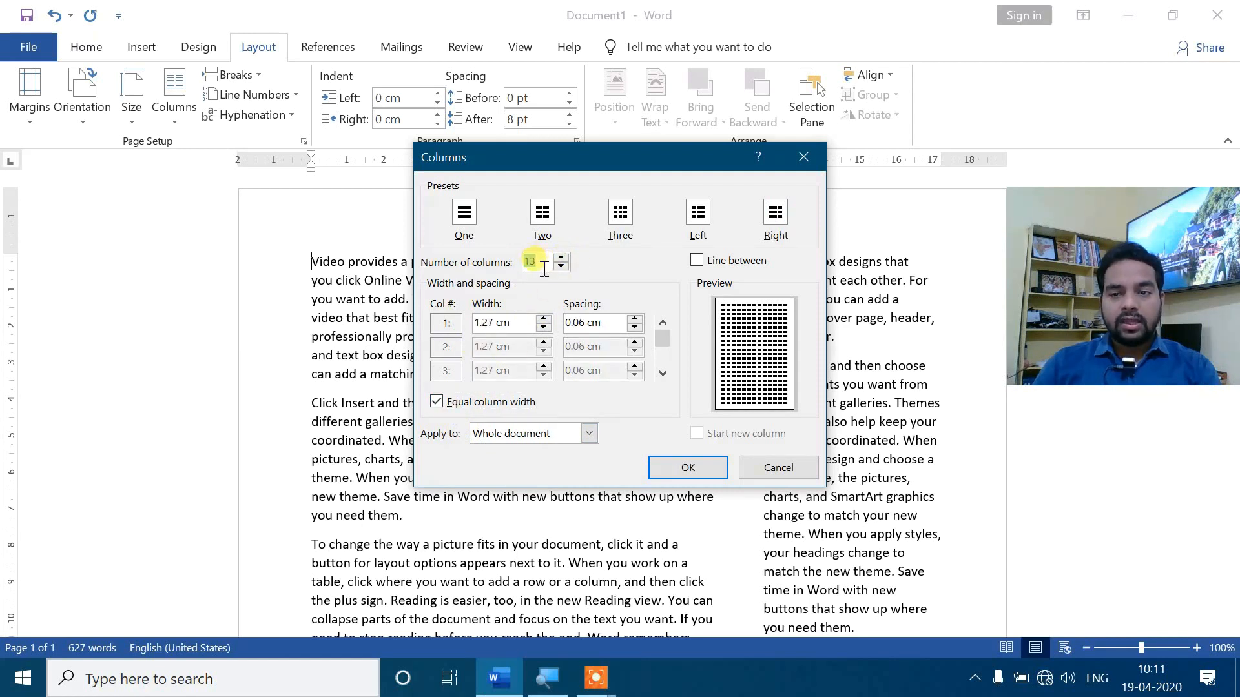
pyautogui.click(435, 403)
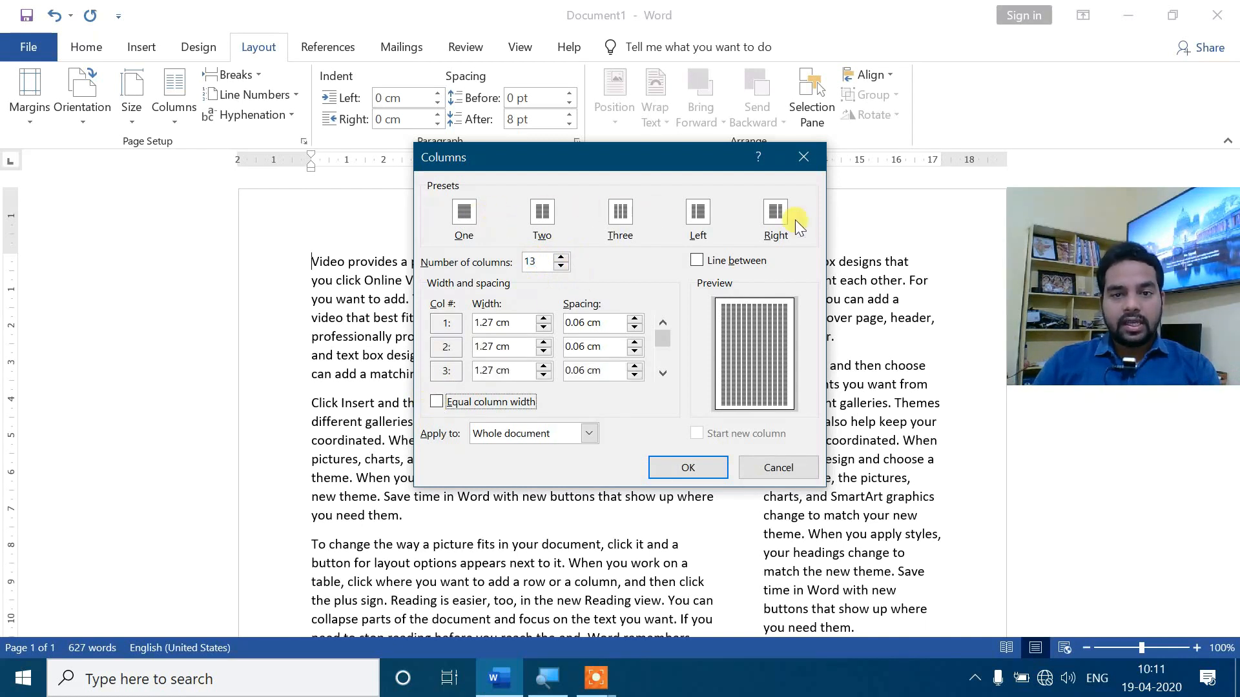
# - Reduce the custom layout to 8 columns and apply it to the whole document
pyautogui.click(559, 266)
pyautogui.click(560, 266)
pyautogui.click(560, 266)
pyautogui.click(560, 266)
pyautogui.click(560, 266)
pyautogui.click(689, 467)
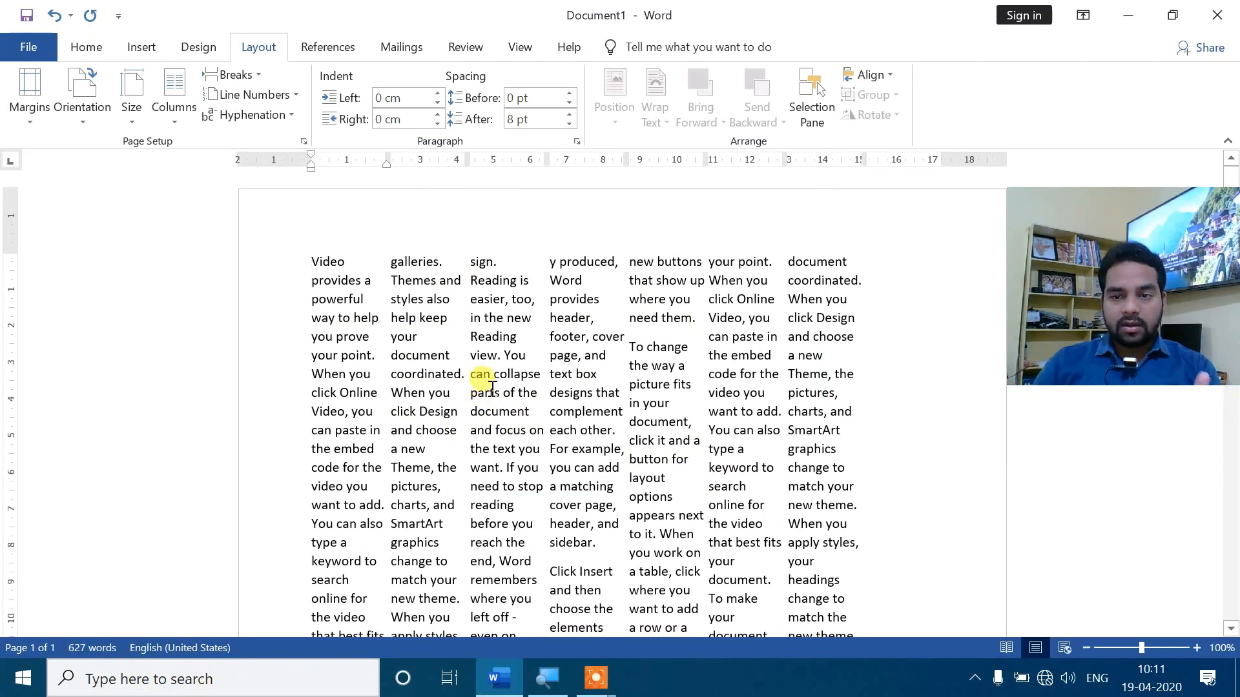
# - Return the document's text to a single column
pyautogui.scroll(-8, 676, 366)
pyautogui.scroll(8, 677, 367)
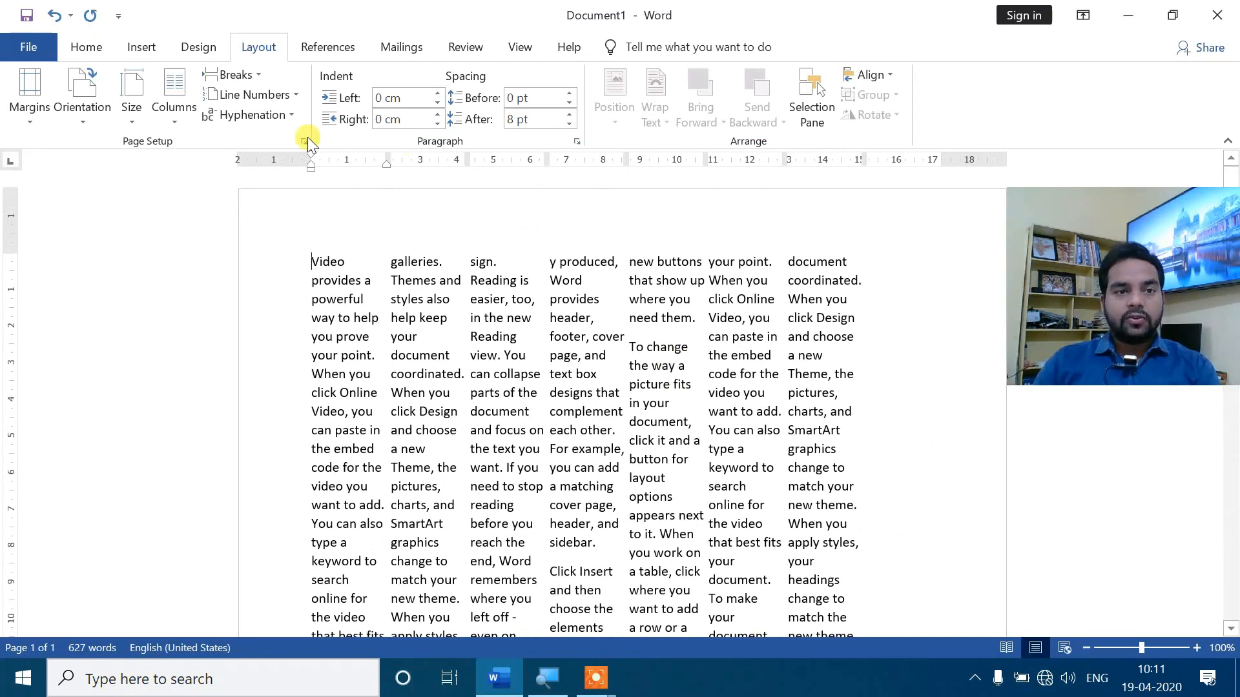
pyautogui.click(183, 119)
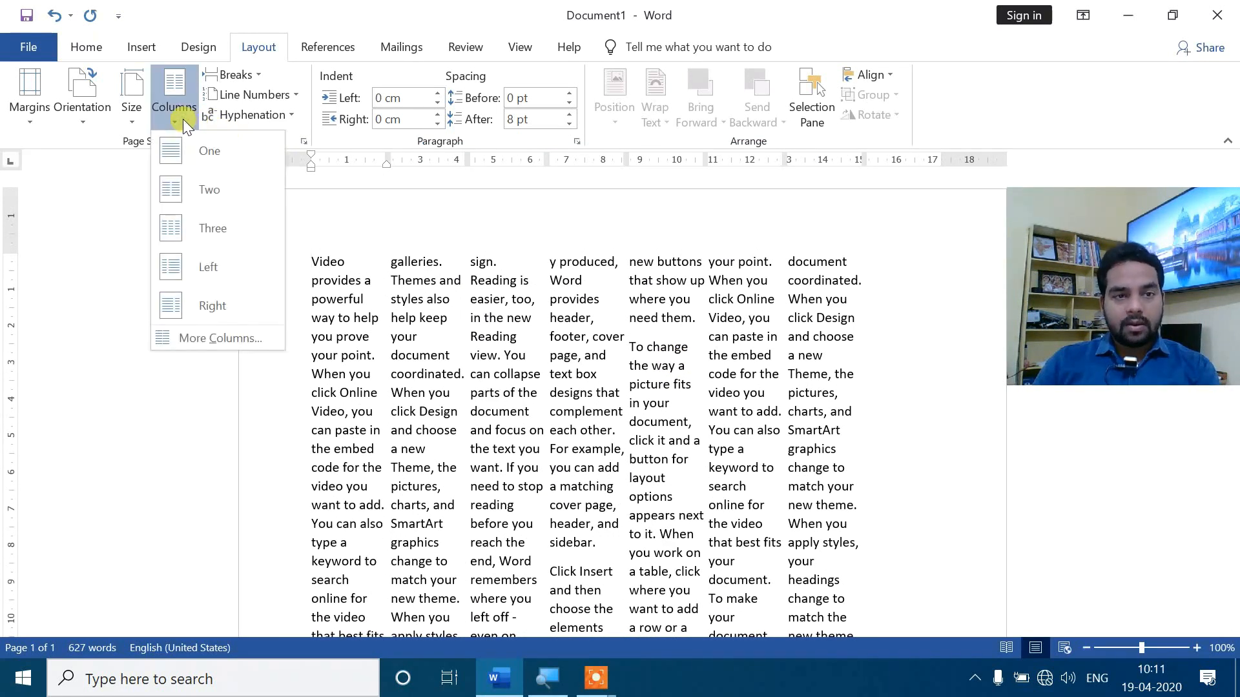
pyautogui.click(201, 151)
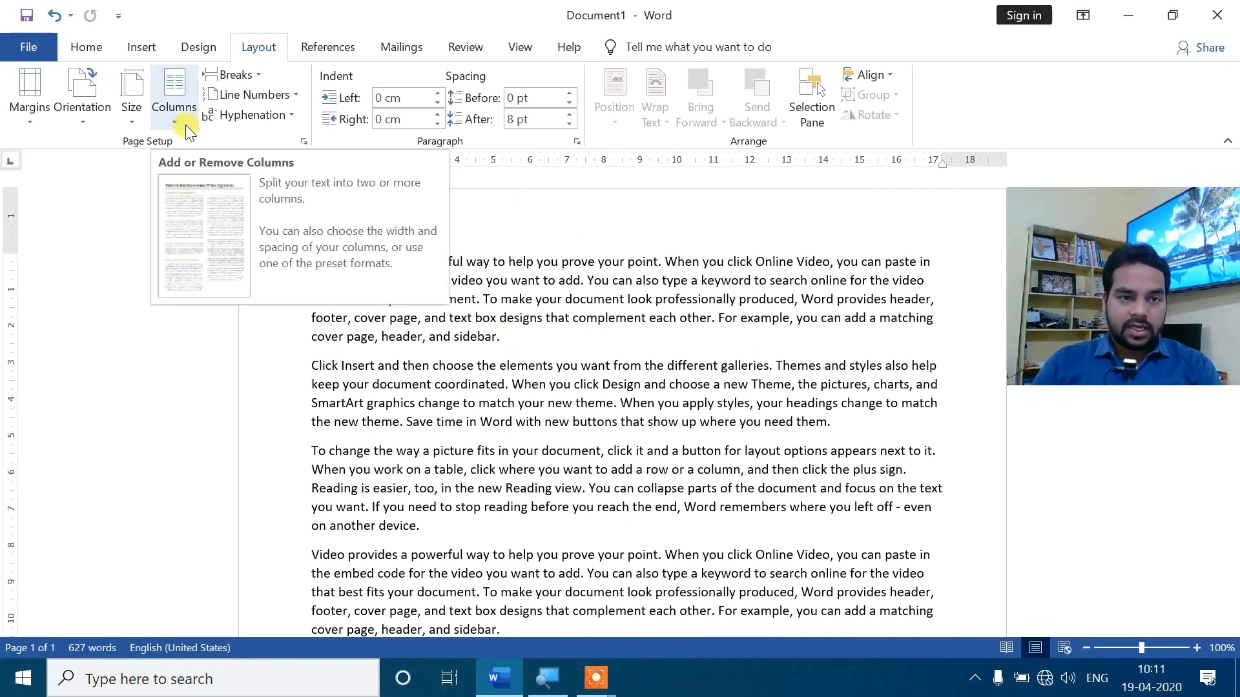
# - Highlight the entire fourth paragraph, starting with "Video provides a powerful way", in yellow
pyautogui.click(246, 74)
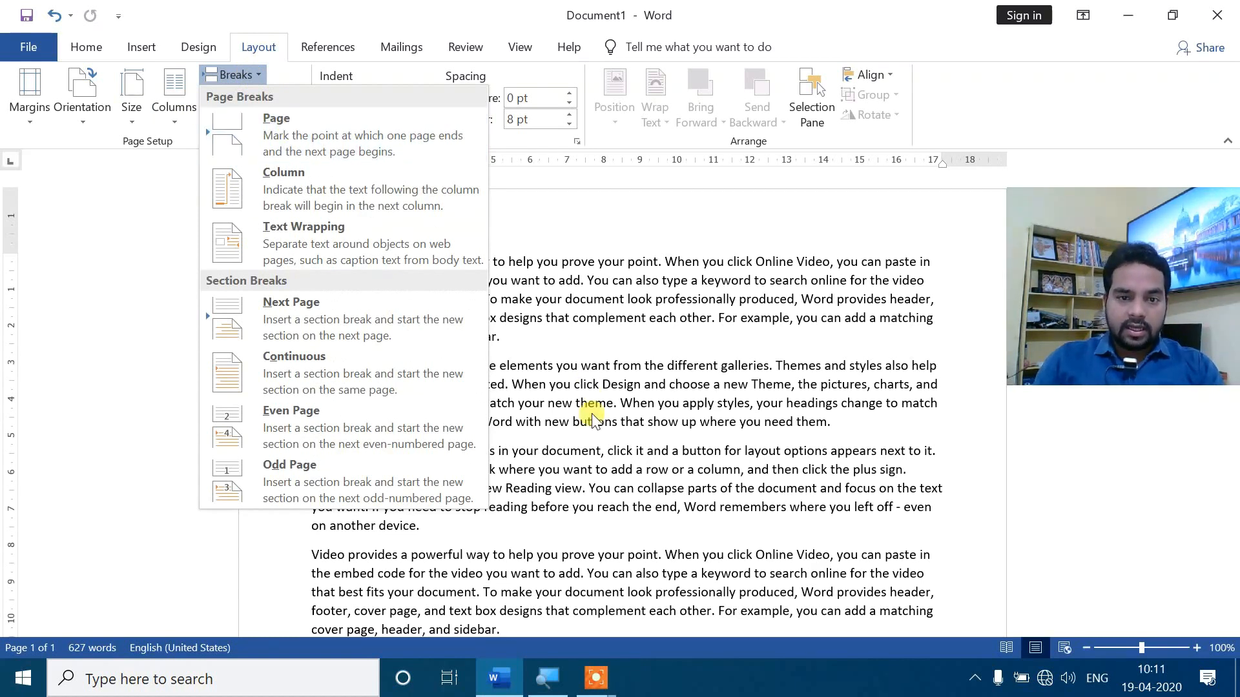
pyautogui.click(593, 437)
pyautogui.scroll(-2, 303, 458)
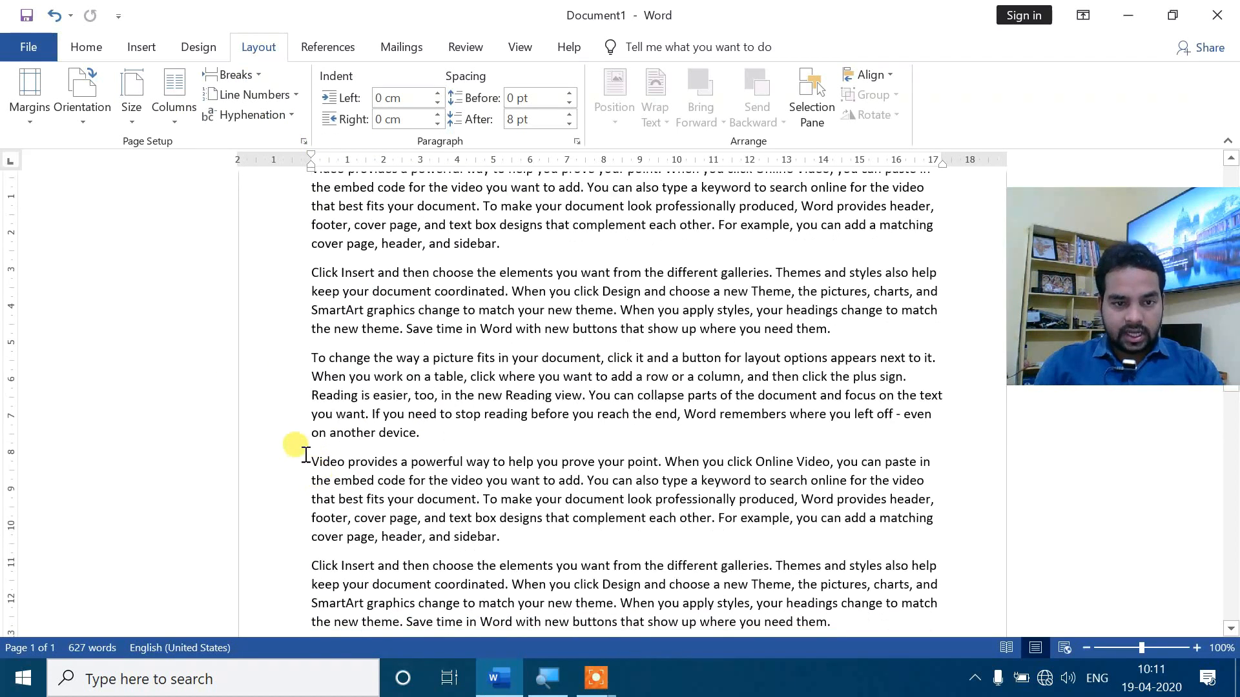
pyautogui.moveTo(312, 462); pyautogui.dragTo(502, 538)
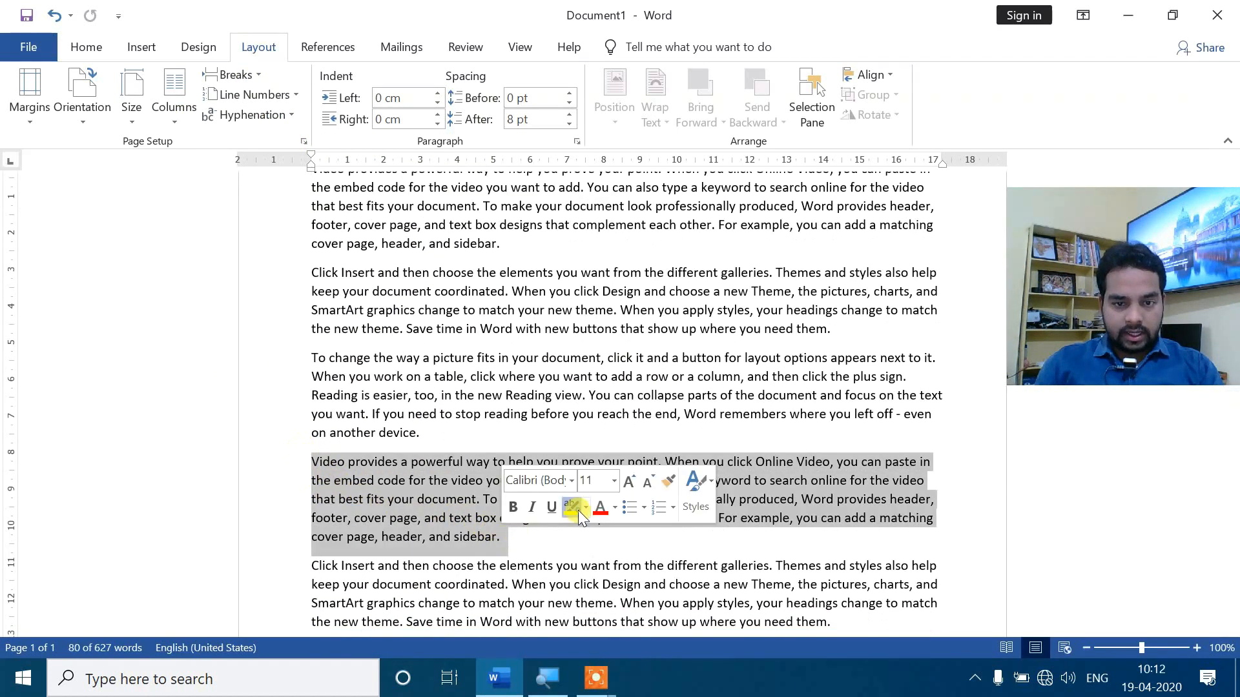
pyautogui.click(579, 510)
# - Insert a page break directly before the yellow-highlighted paragraph
pyautogui.click(311, 461)
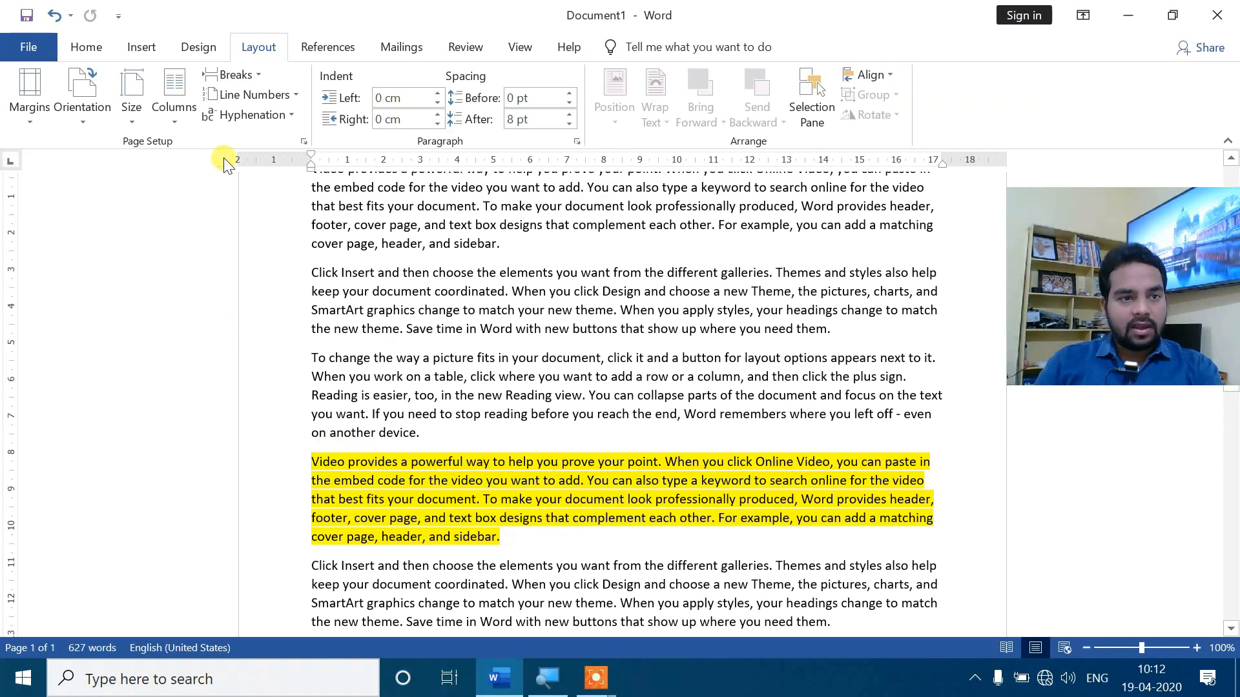
pyautogui.click(135, 47)
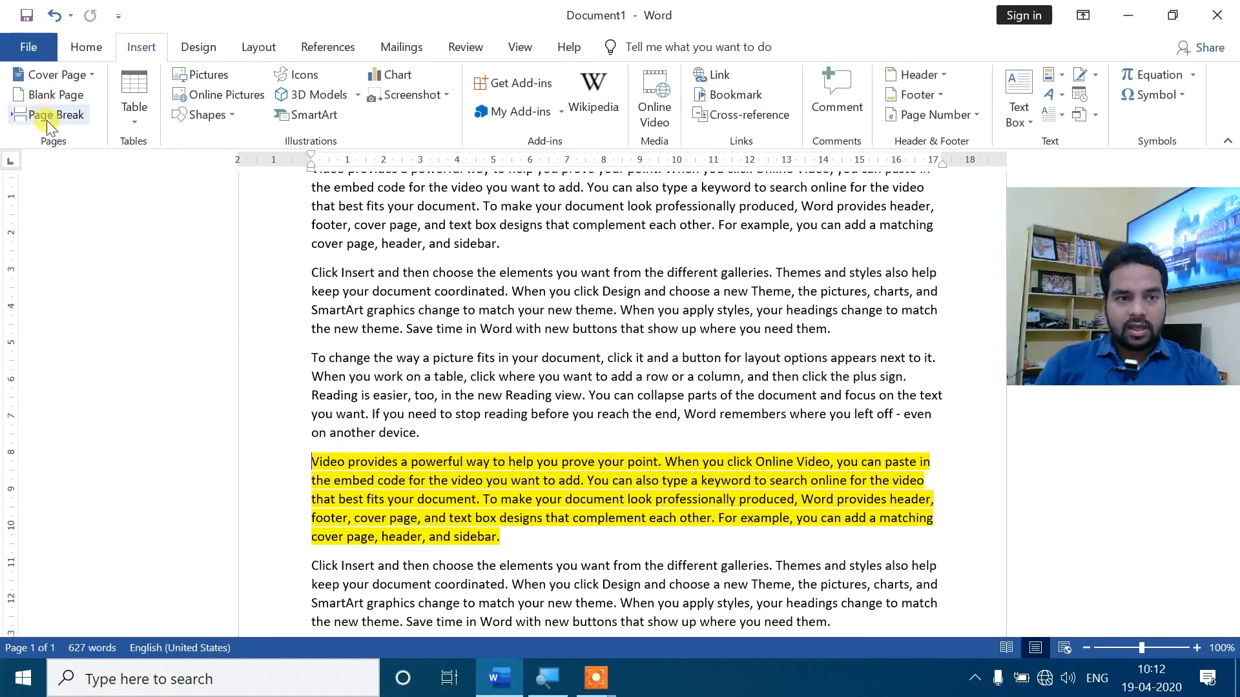
pyautogui.click(266, 44)
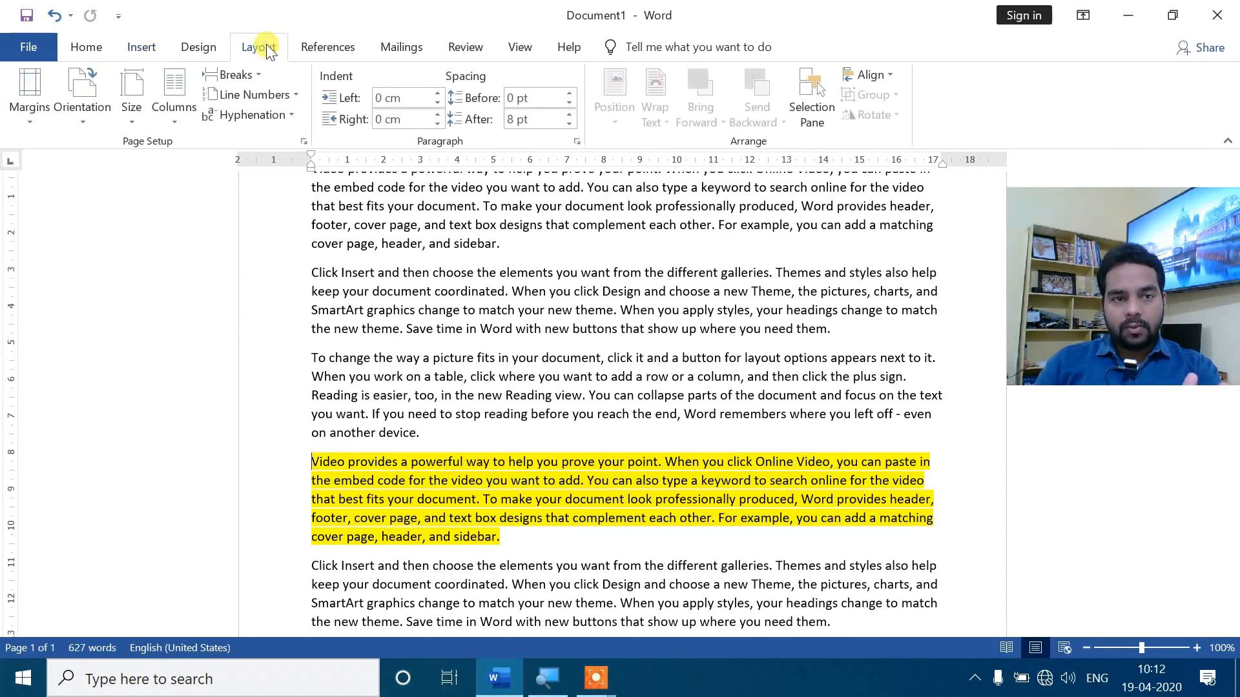
pyautogui.click(257, 74)
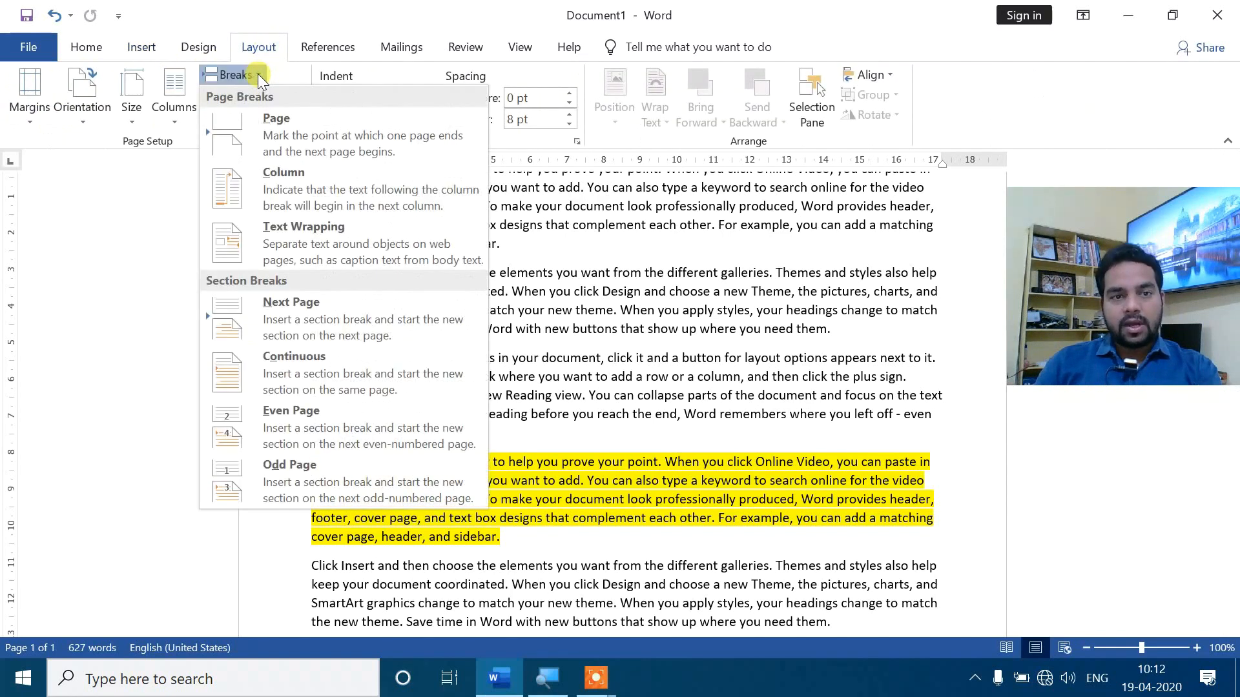
pyautogui.click(284, 130)
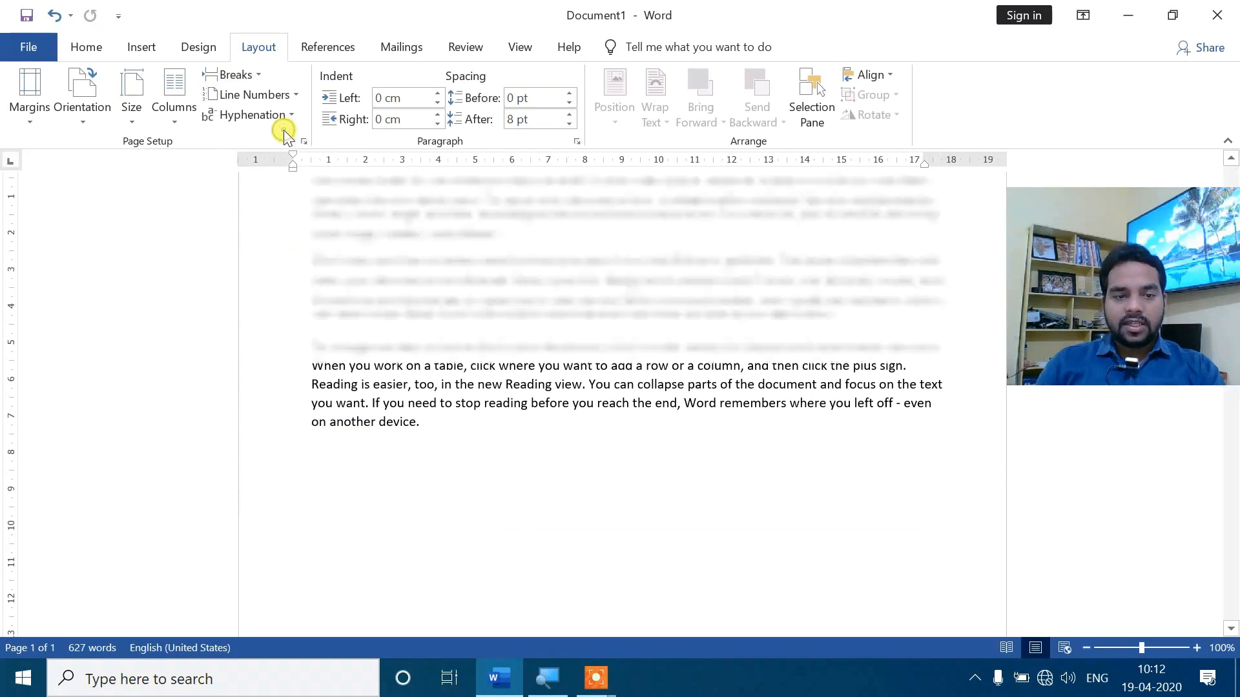
# - Check the text on both pages and undo the page break before the highlighted paragraph
pyautogui.scroll(-5, 394, 465)
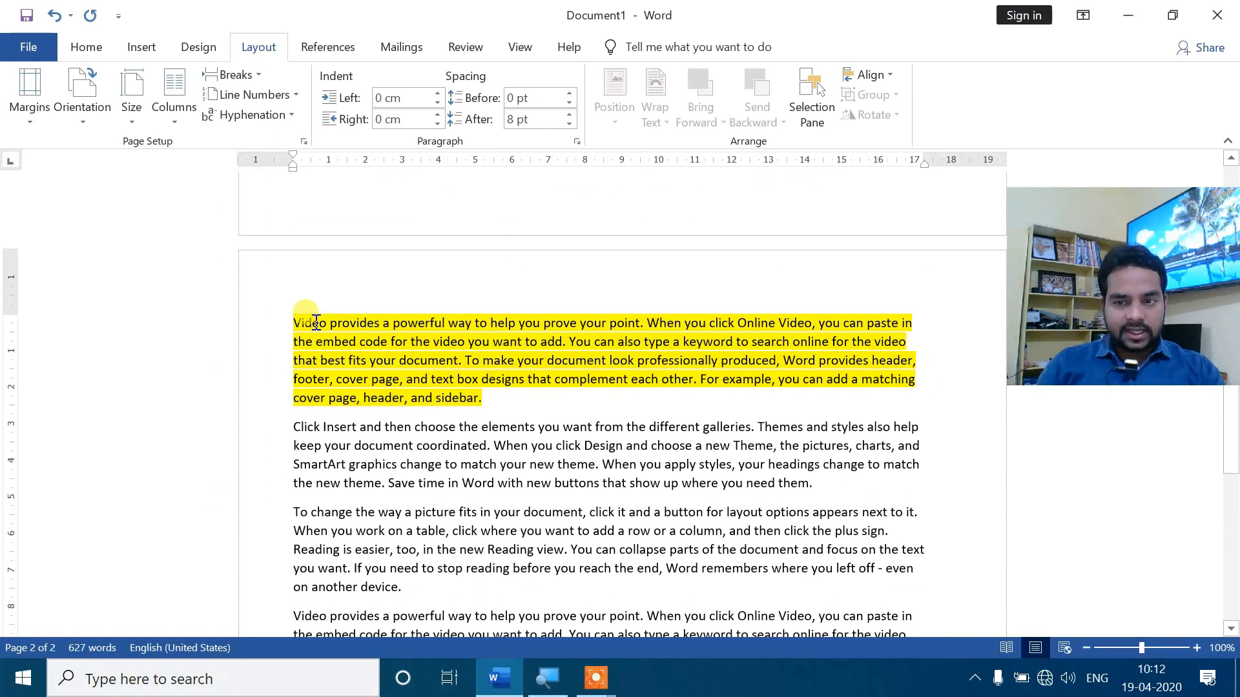
pyautogui.scroll(-12, 317, 323)
pyautogui.scroll(16, 316, 323)
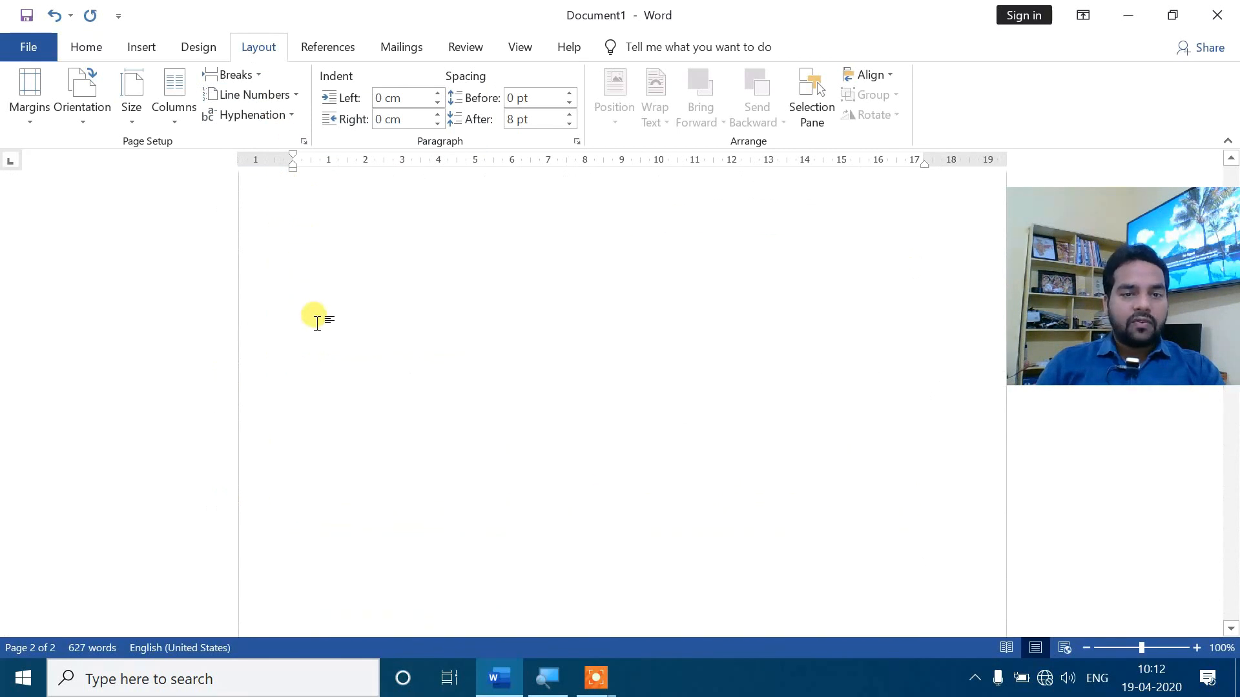
pyautogui.scroll(5, 317, 323)
pyautogui.click(330, 389)
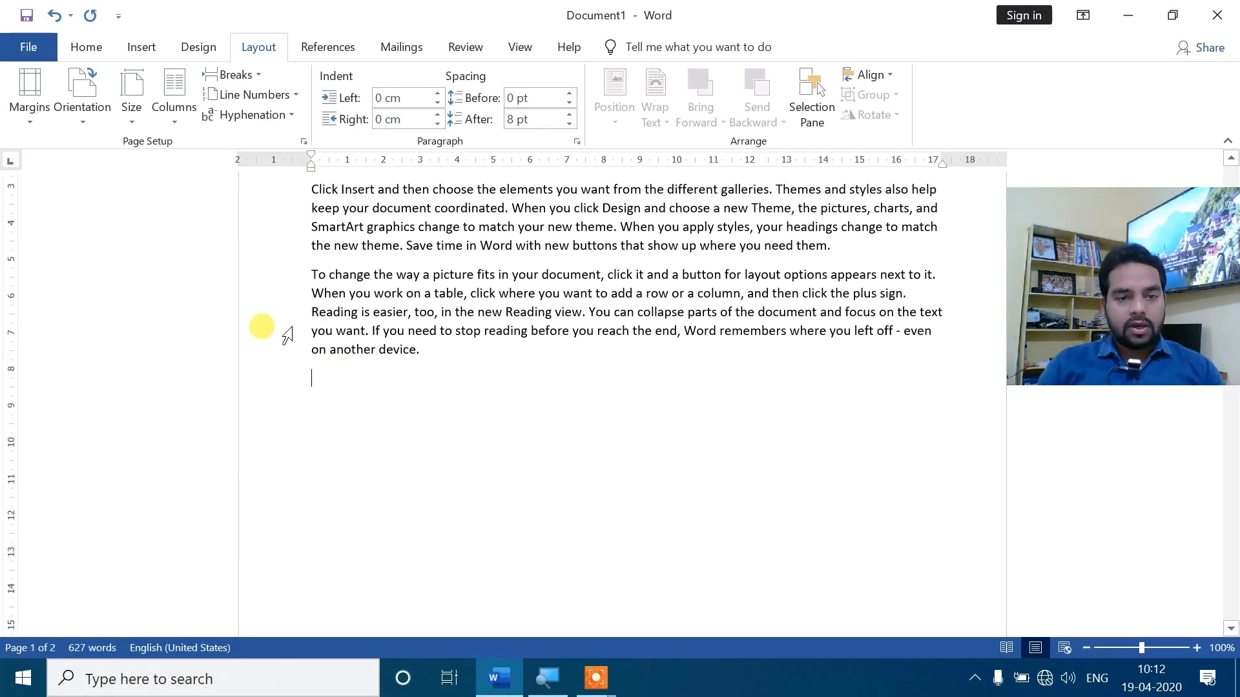
pyautogui.hotkey('ctrl', 'z')
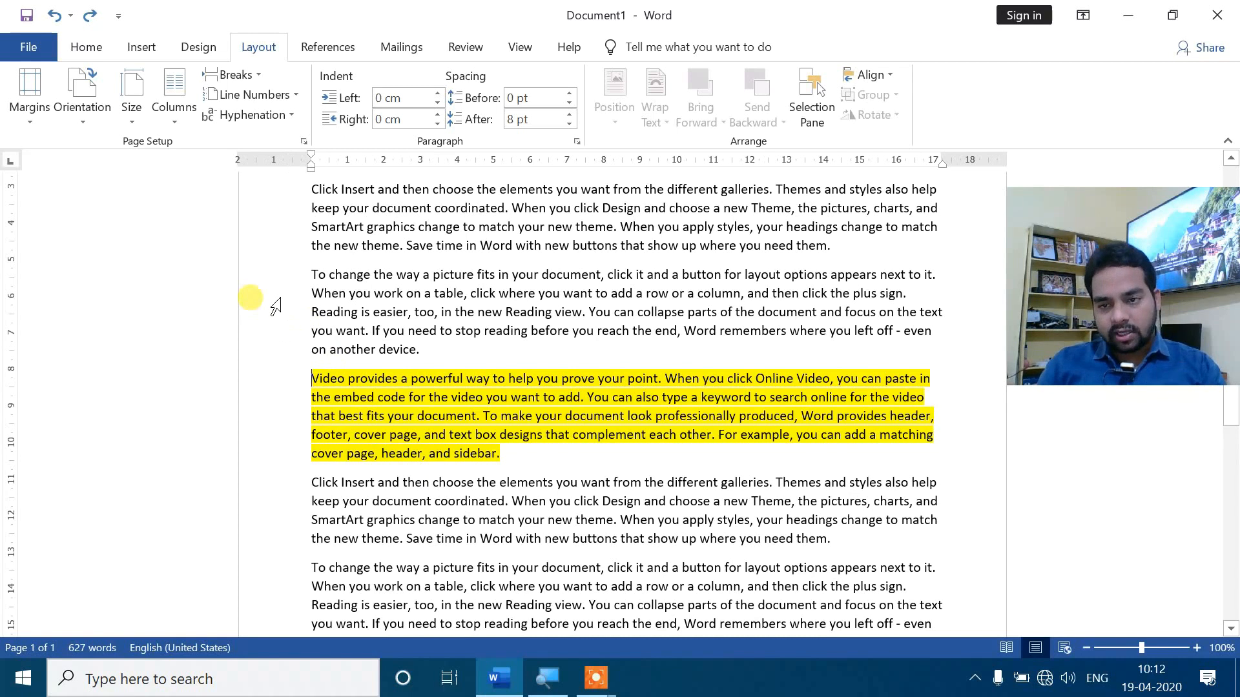
# - Arrange the document's text in two columns and check where the yellow-highlighted paragraph falls
pyautogui.click(257, 75)
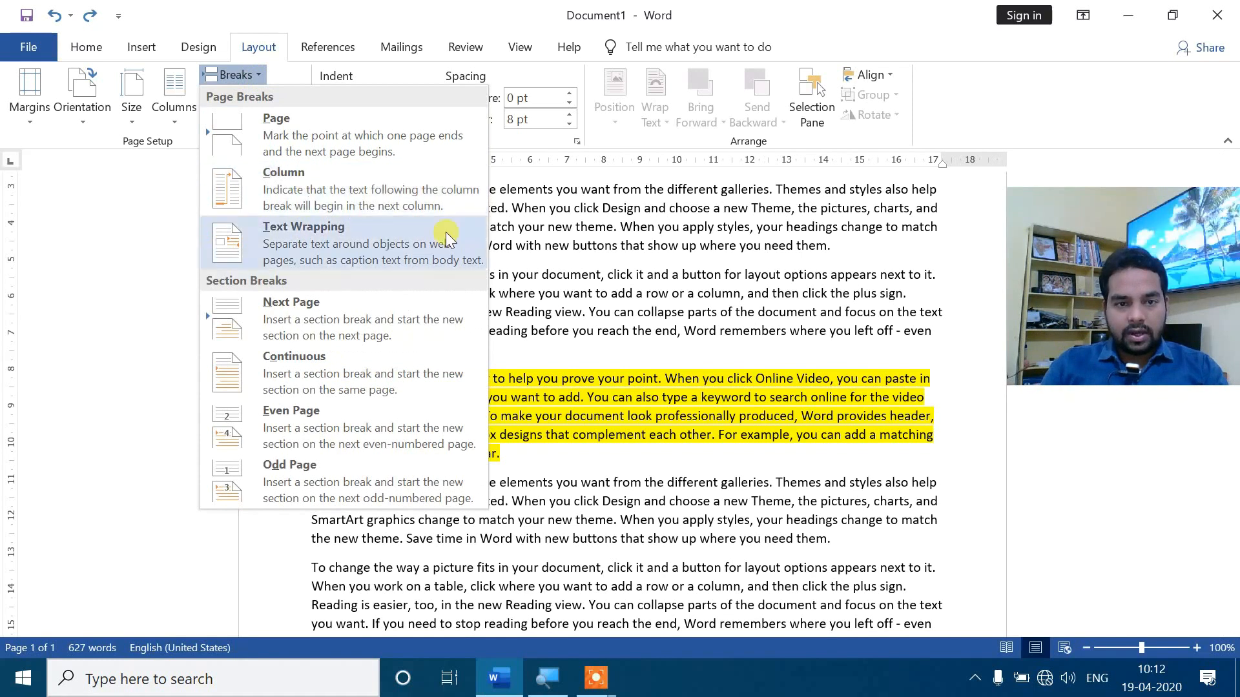
pyautogui.click(587, 359)
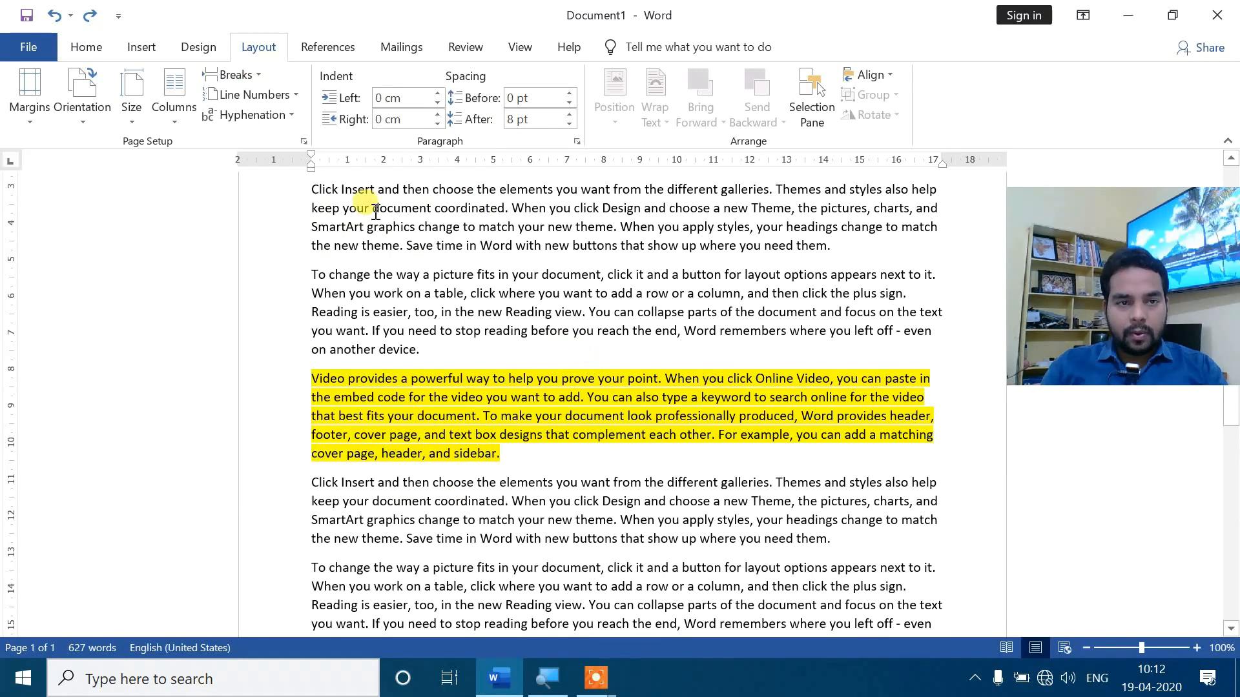
pyautogui.click(179, 125)
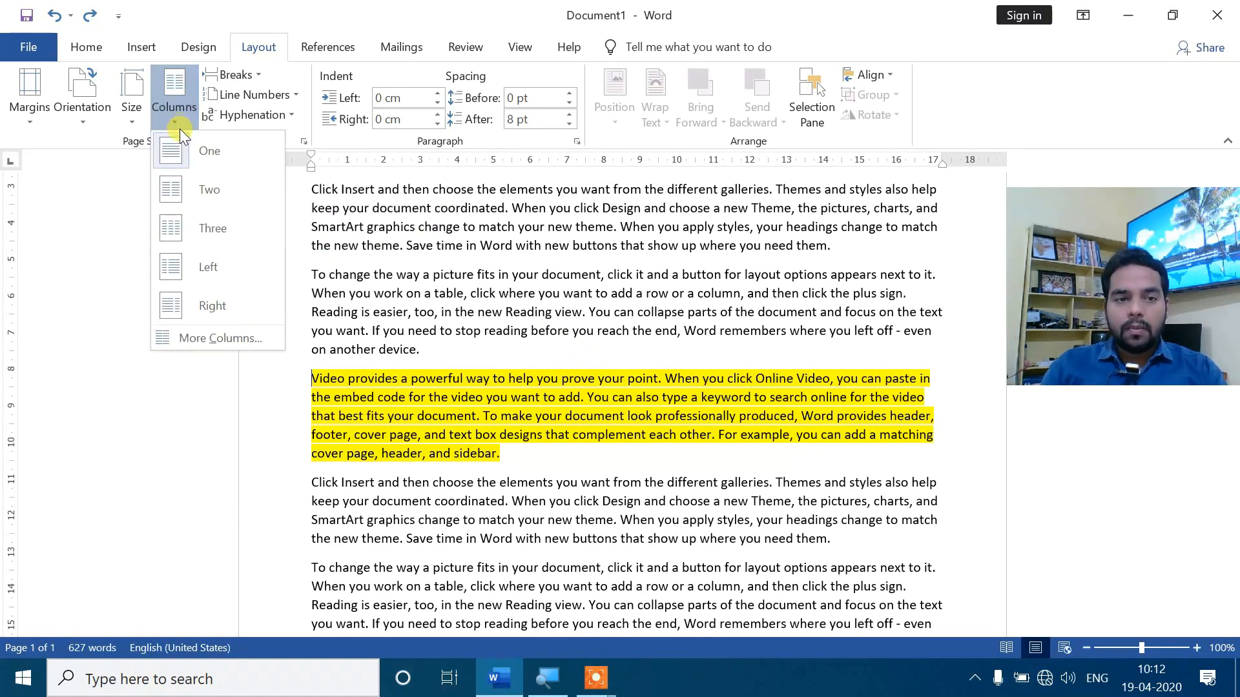
pyautogui.click(188, 191)
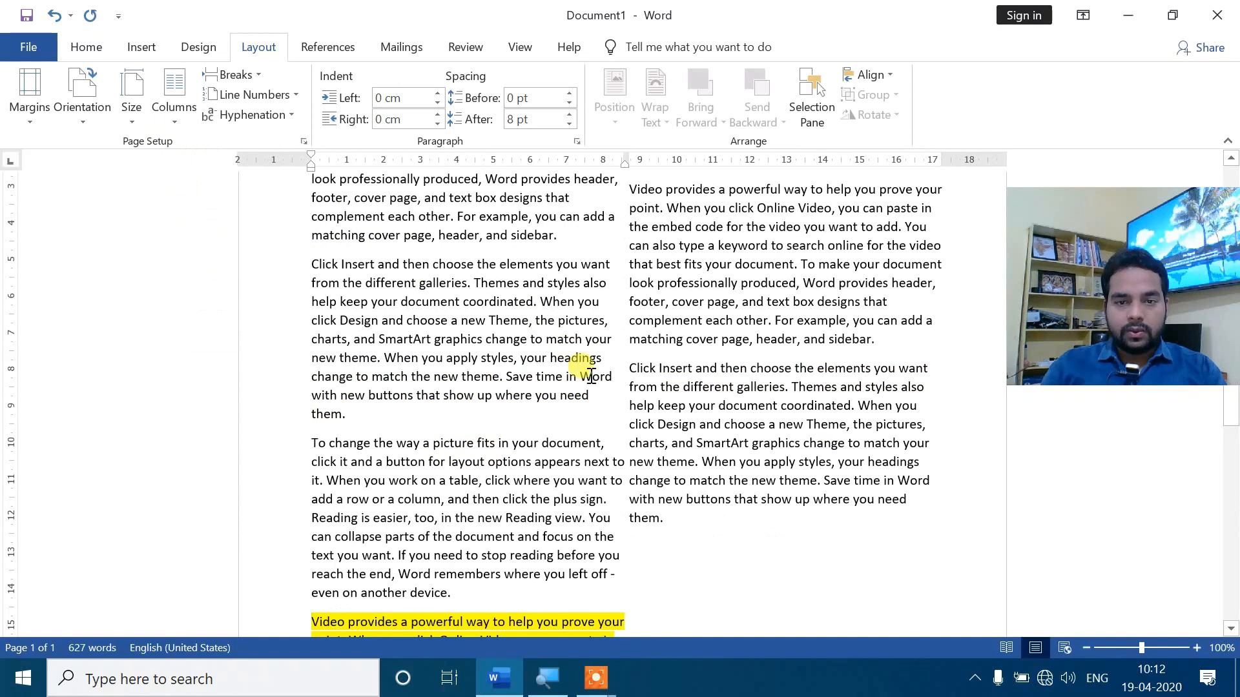
pyautogui.scroll(-8, 672, 349)
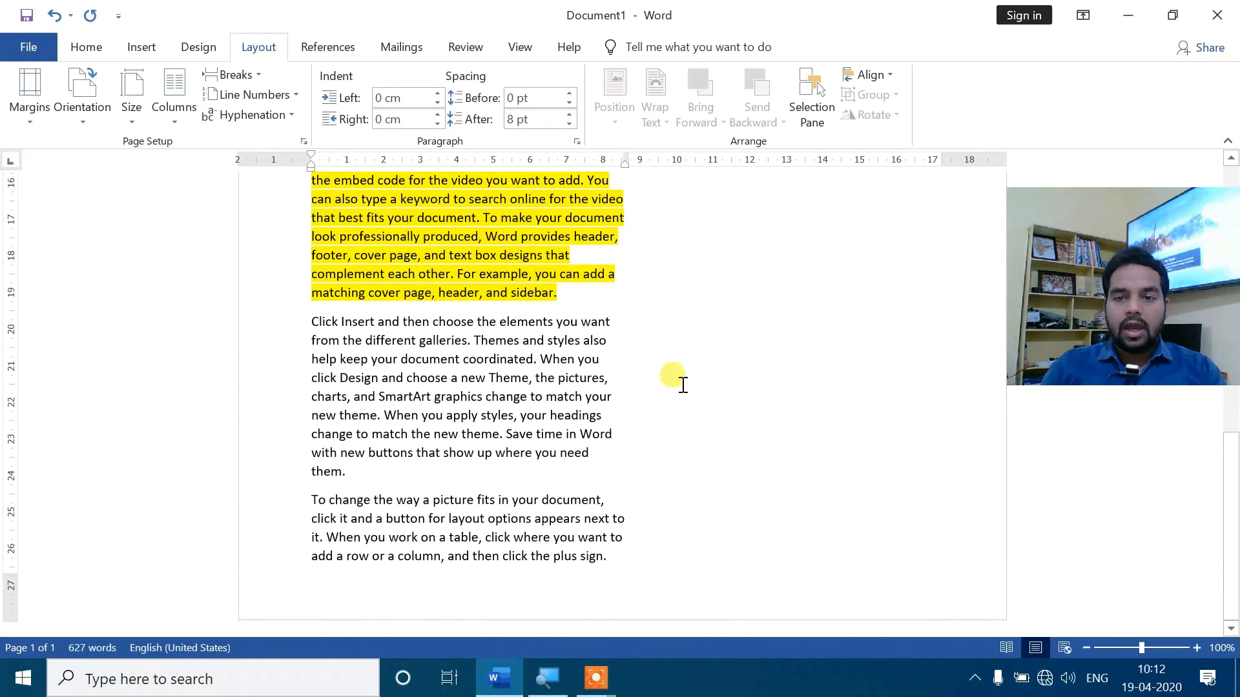
pyautogui.scroll(2, 678, 375)
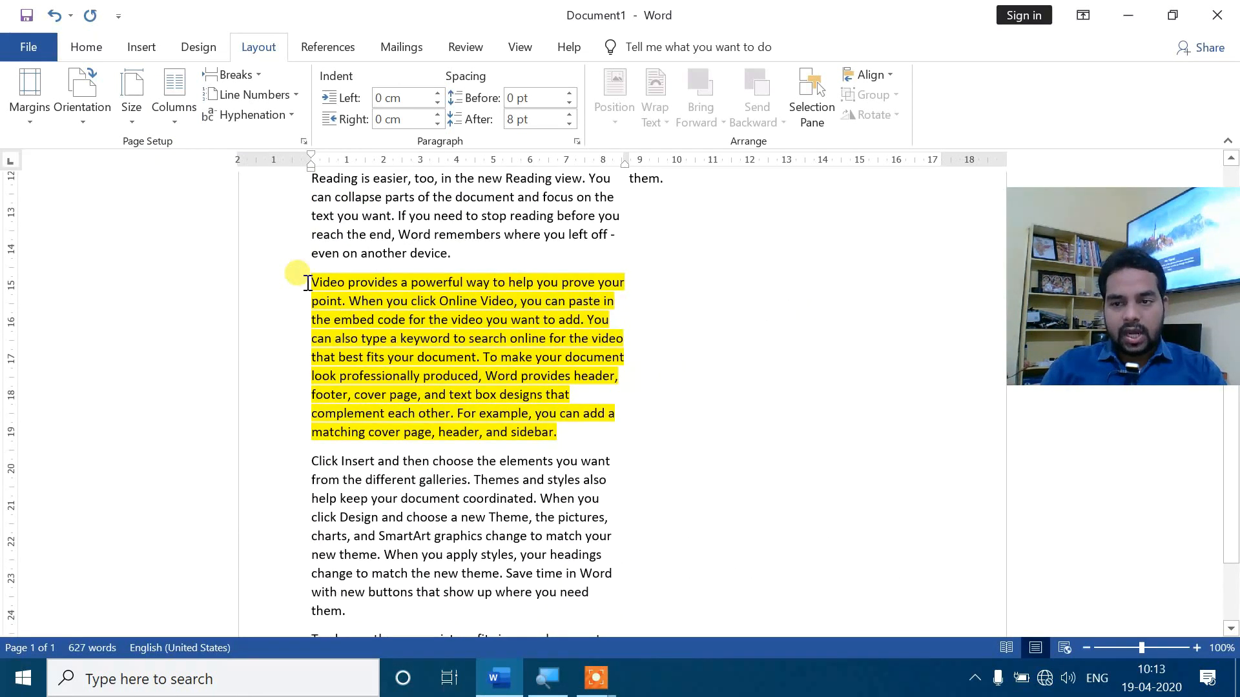
pyautogui.scroll(7, 705, 338)
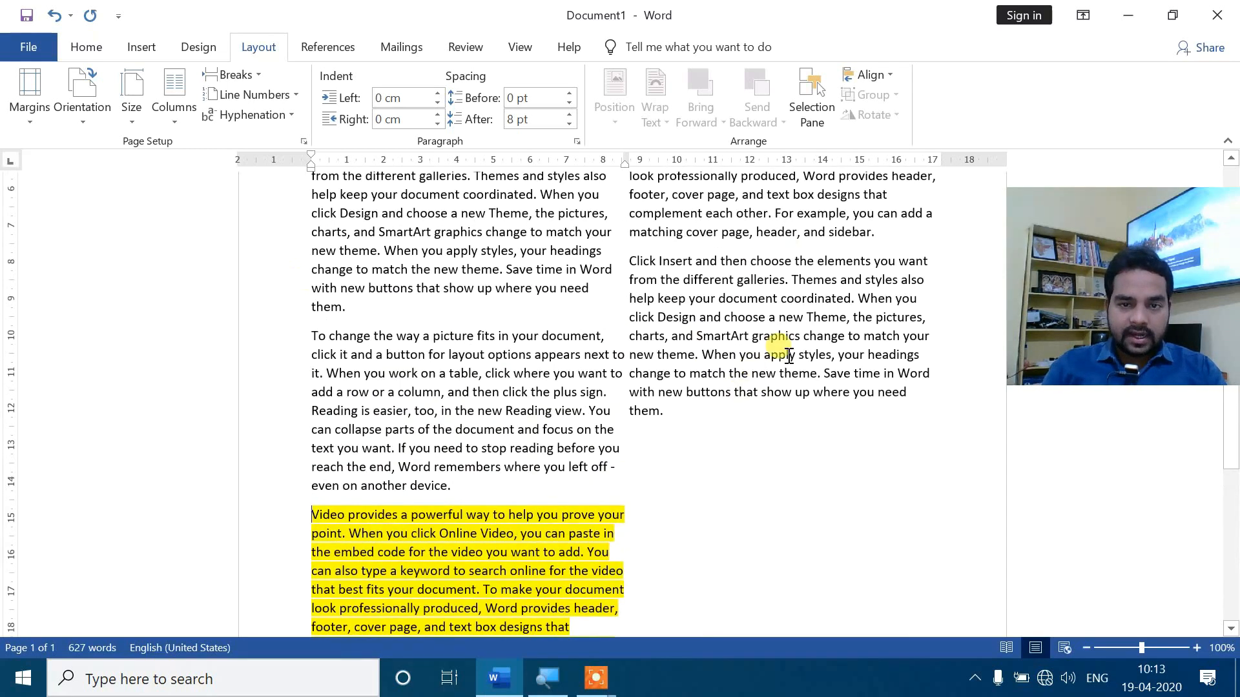
pyautogui.scroll(2, 691, 232)
pyautogui.scroll(-7, 703, 280)
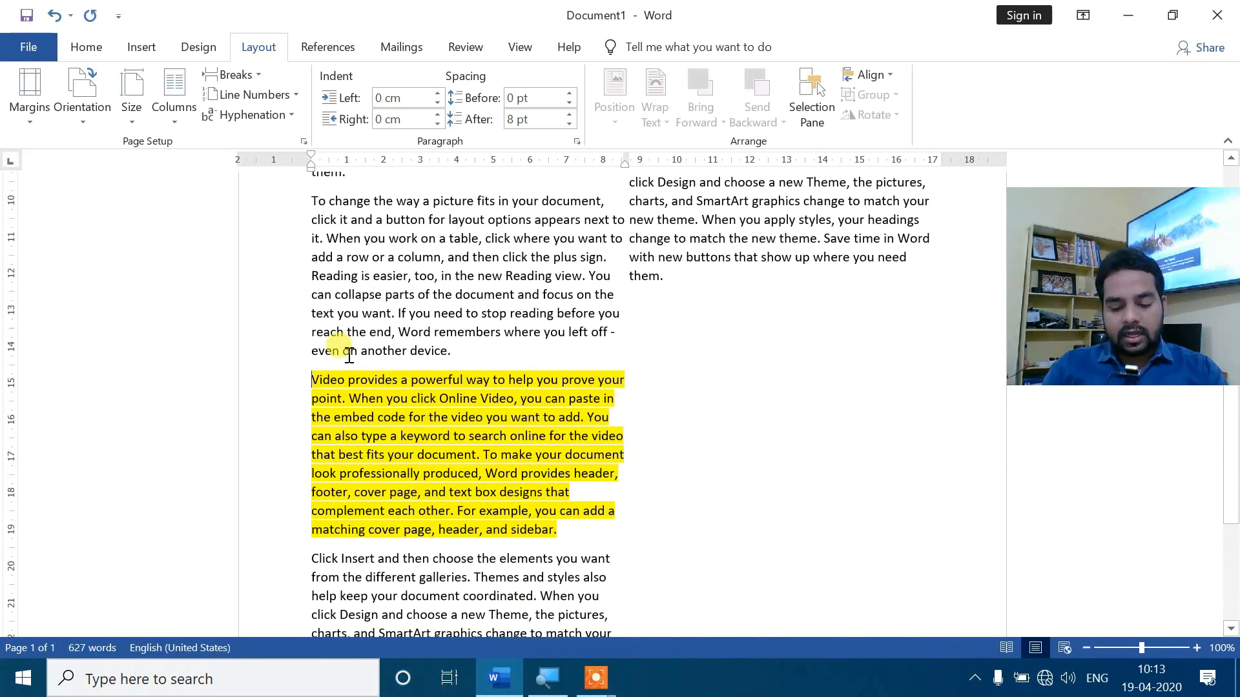
# - Push the yellow-highlighted paragraph into the second column with blank lines before it, and undo those blank lines
pyautogui.press('Return')
pyautogui.press('Return')
pyautogui.press('Return')
pyautogui.press('Return')
pyautogui.press('Return')
pyautogui.press('Return')
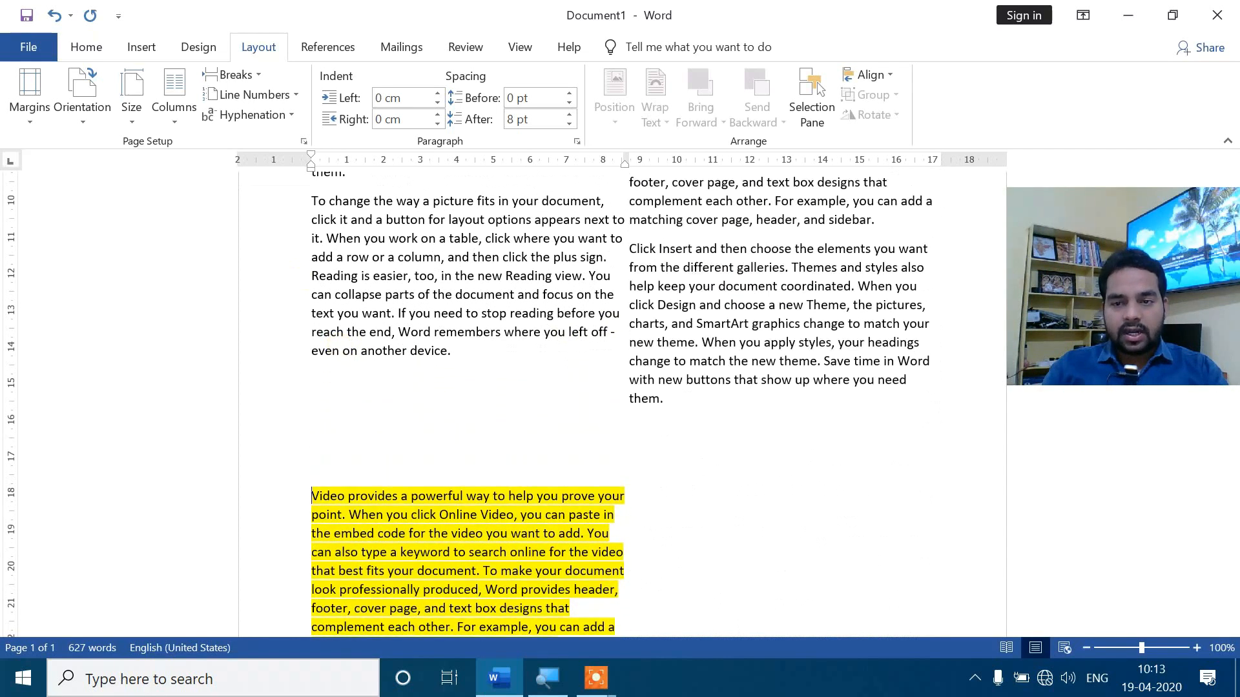
pyautogui.press('Return')
pyautogui.scroll(-4, 443, 417)
pyautogui.press('Return')
pyautogui.press('Return')
pyautogui.press('Return')
pyautogui.press('Return')
pyautogui.press('Return')
pyautogui.press('Return')
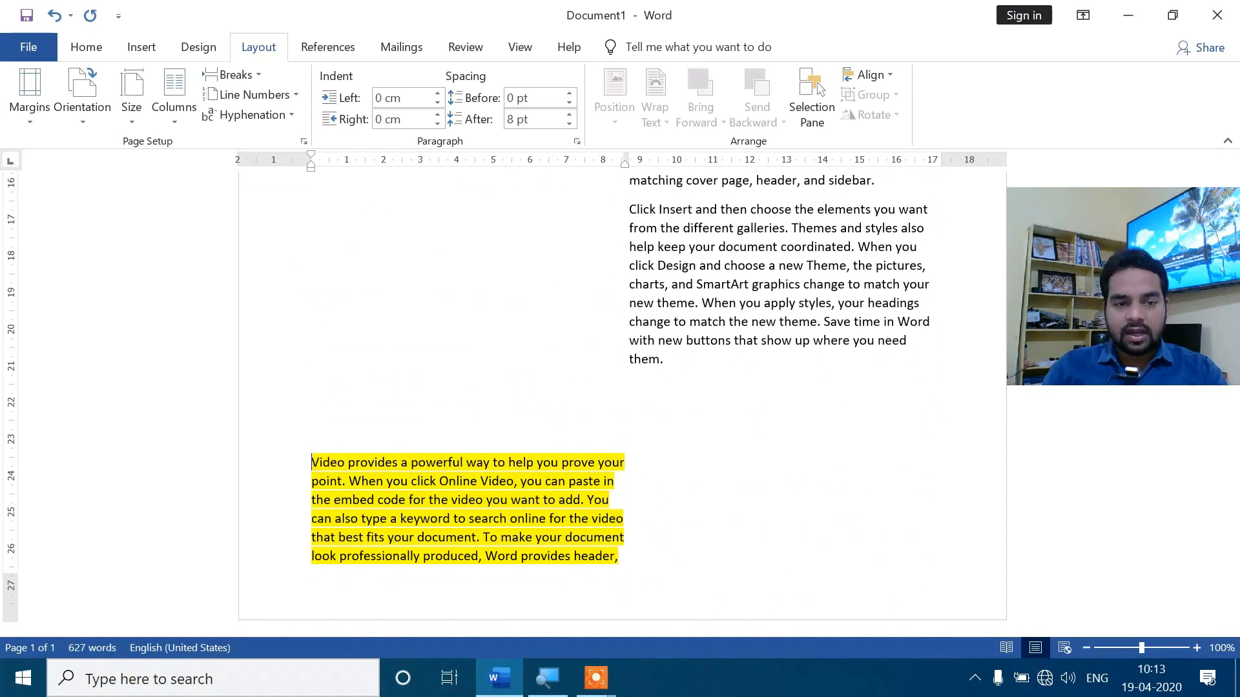
pyautogui.press('Return')
pyautogui.scroll(1, 645, 336)
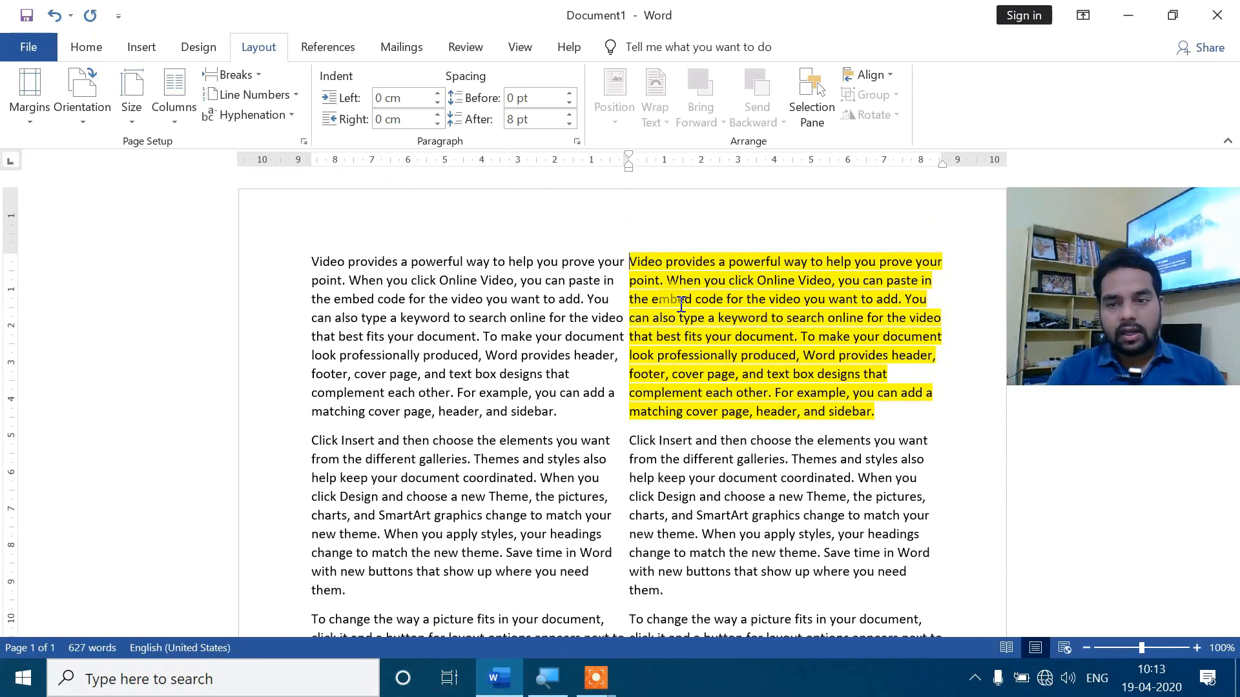
pyautogui.hotkey('ctrl', 'z')
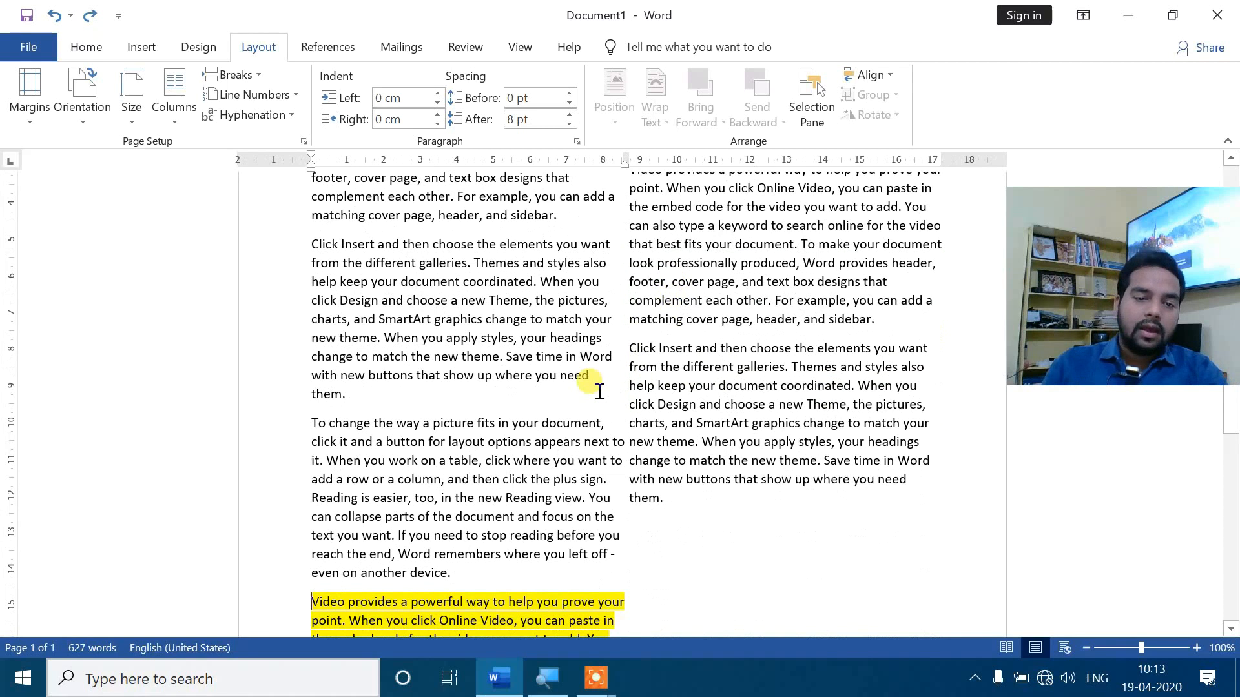
# - Insert a column break directly before the yellow-highlighted paragraph
pyautogui.scroll(-2, 595, 391)
pyautogui.scroll(-3, 595, 391)
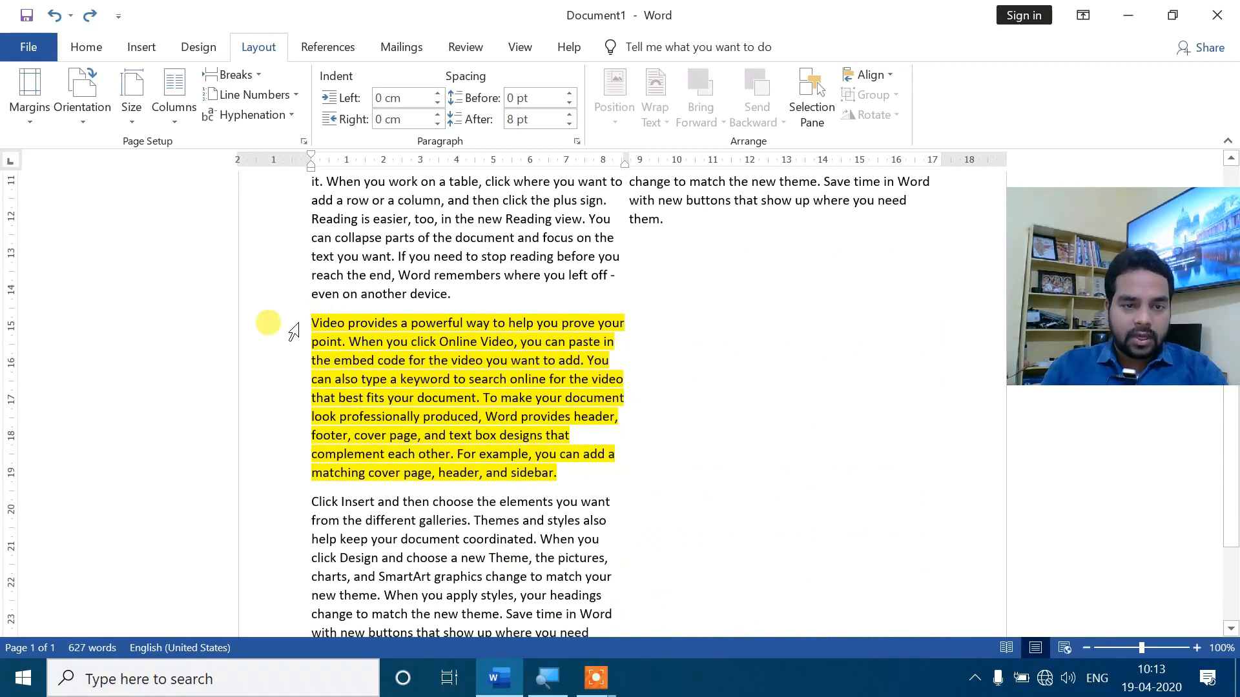
pyautogui.scroll(8, 442, 458)
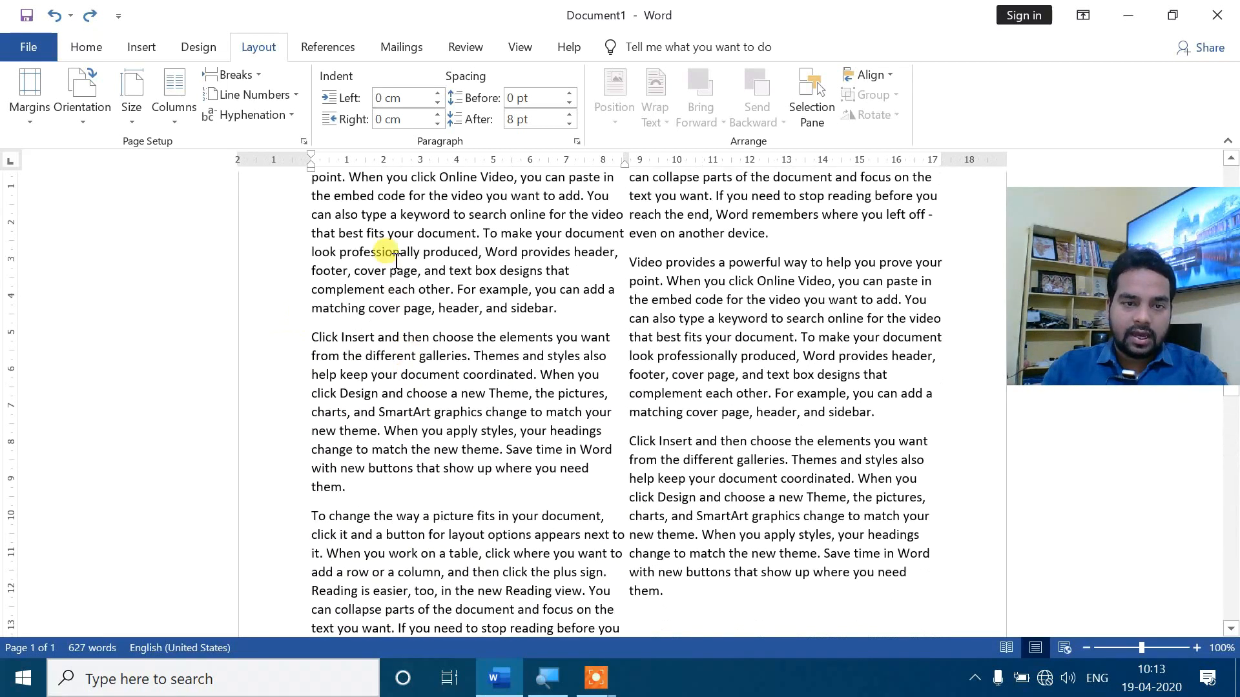
pyautogui.scroll(-8, 398, 262)
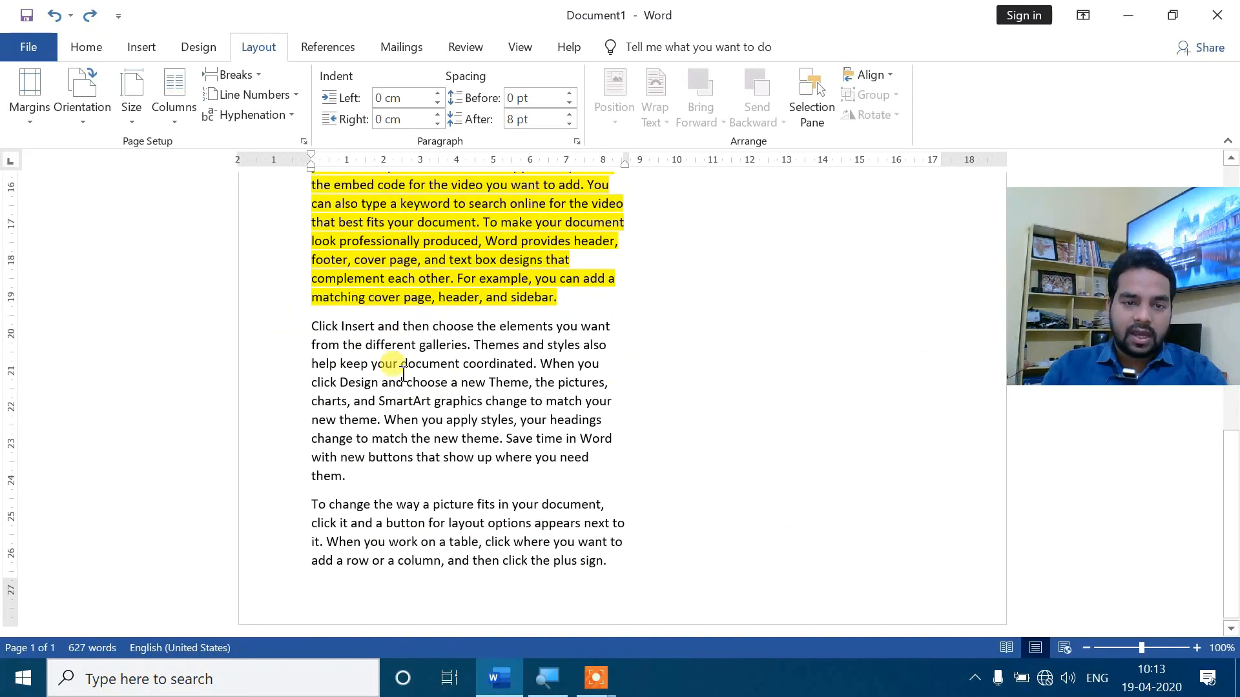
pyautogui.scroll(3, 658, 368)
pyautogui.scroll(1, 692, 282)
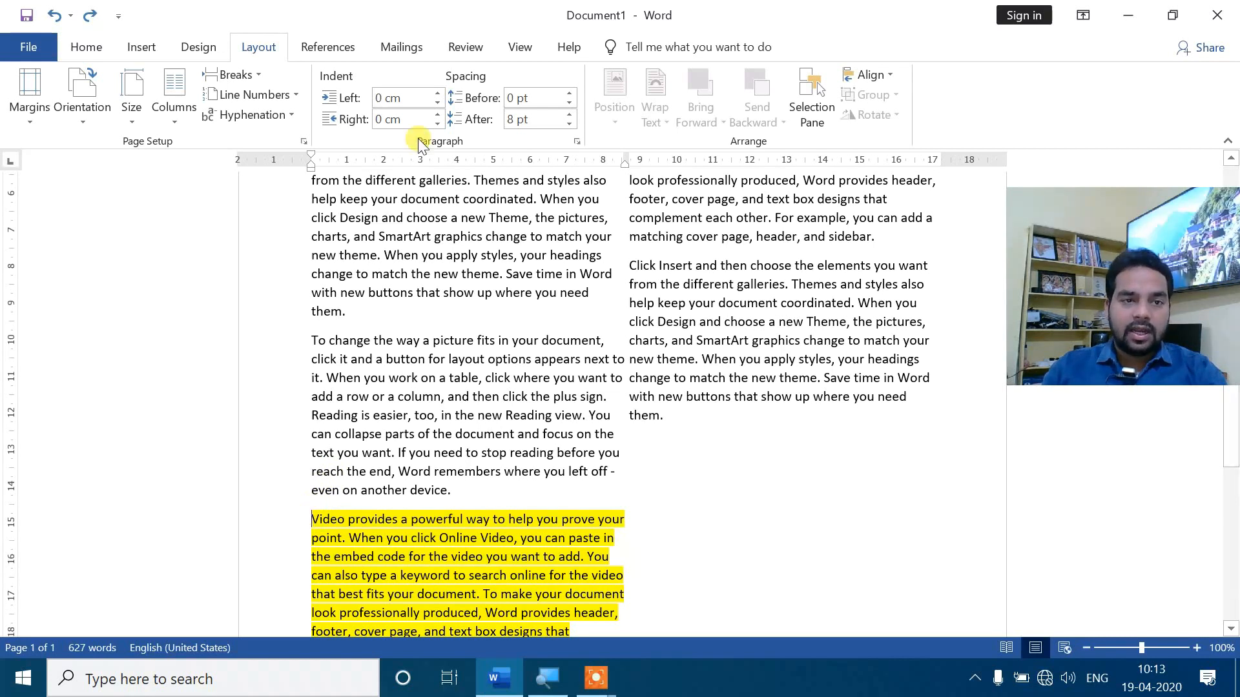
pyautogui.click(250, 75)
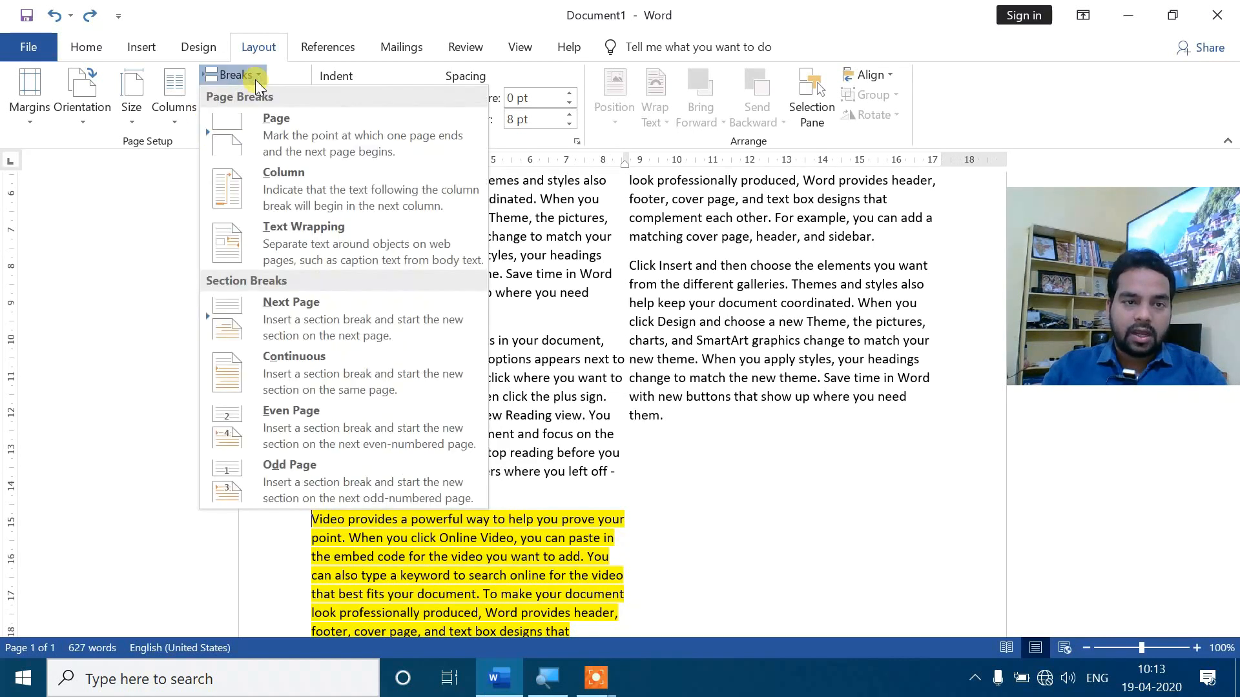
pyautogui.click(309, 188)
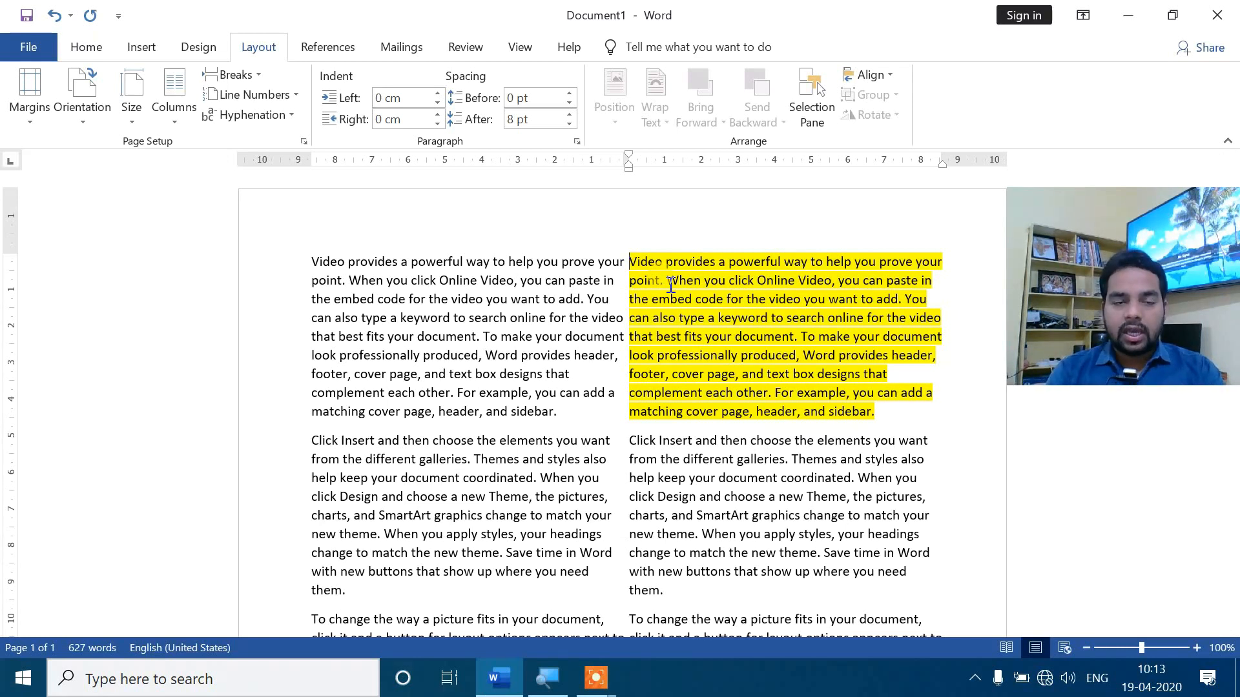
# - Insert a Next Page section break directly before the yellow-highlighted paragraph in the second column
pyautogui.click(259, 74)
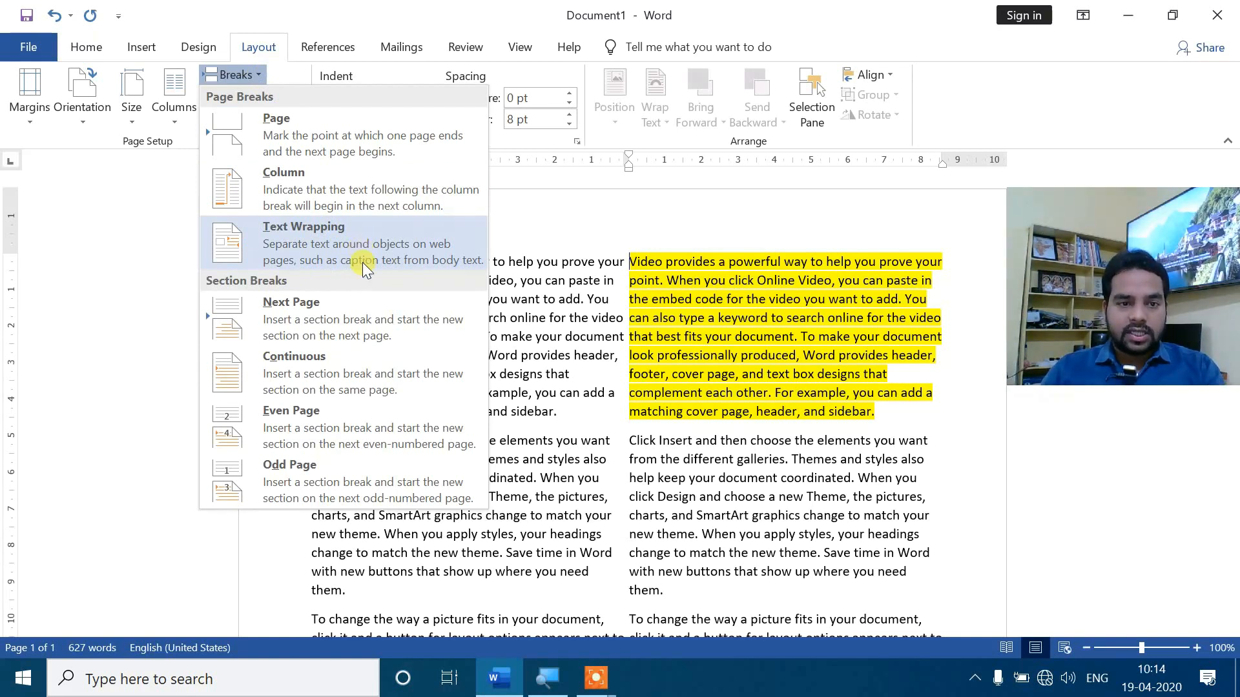
pyautogui.click(631, 261)
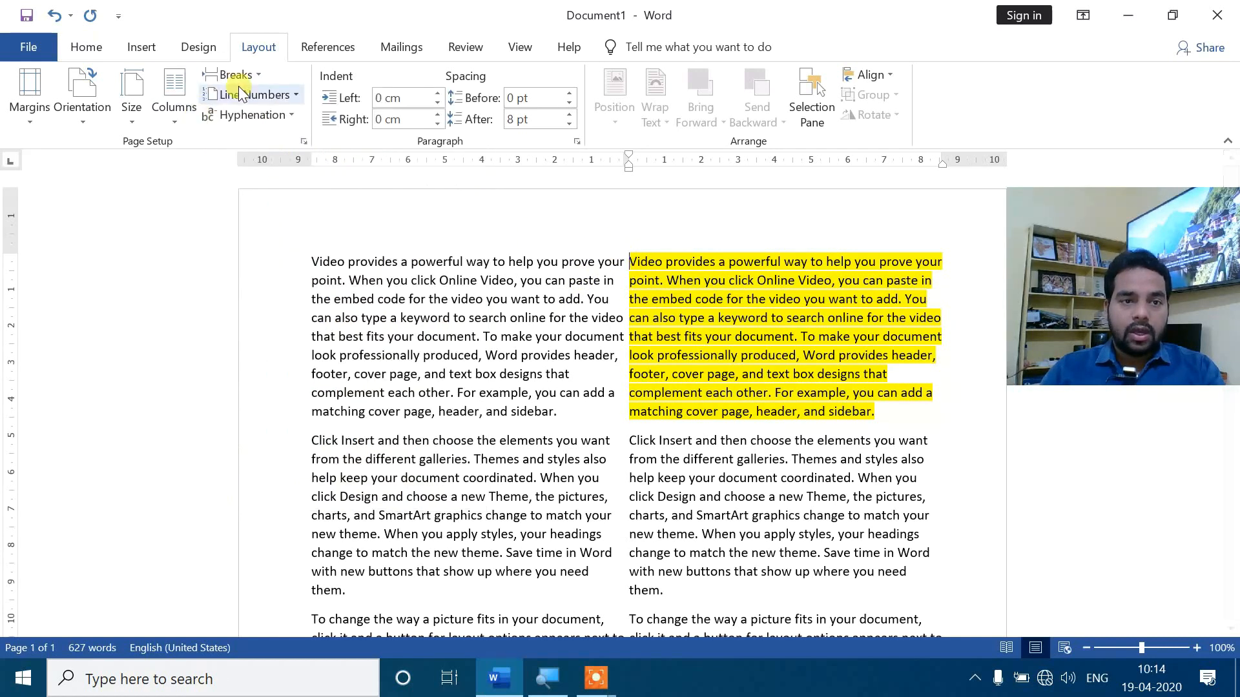
pyautogui.click(255, 74)
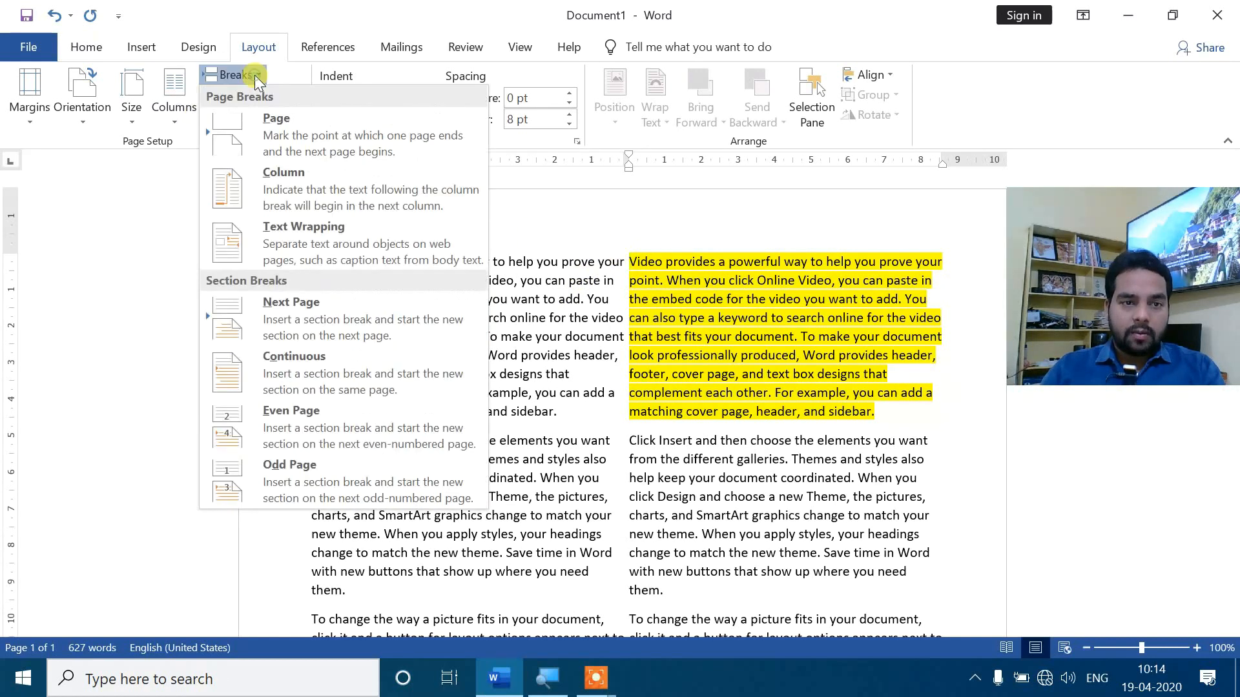
pyautogui.click(303, 322)
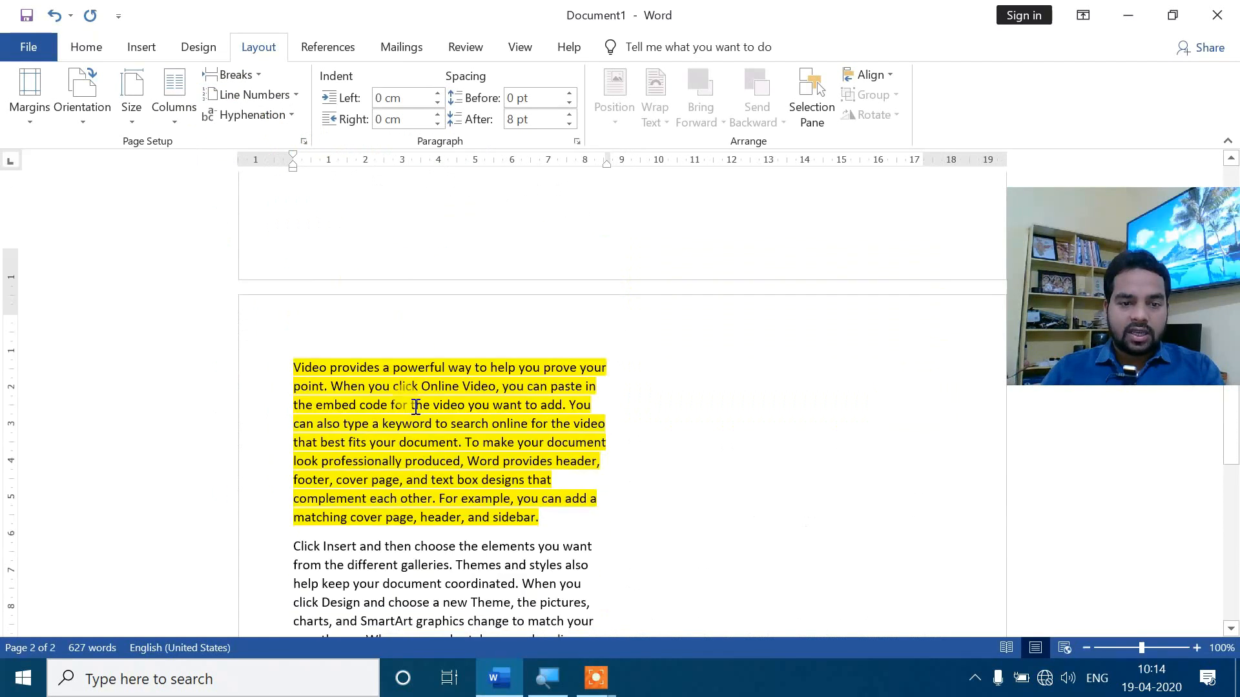
# - Check the text on both pages and undo the Next Page section break before the highlighted paragraph
pyautogui.scroll(15, 416, 411)
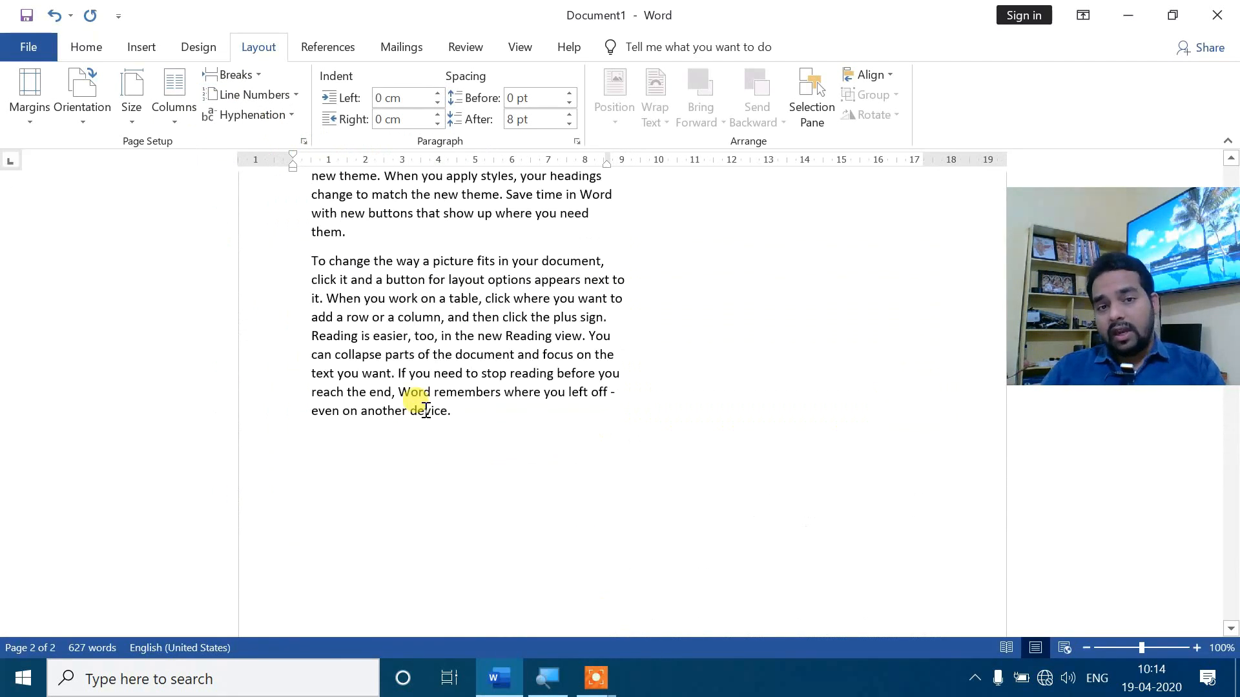
pyautogui.scroll(-8, 426, 406)
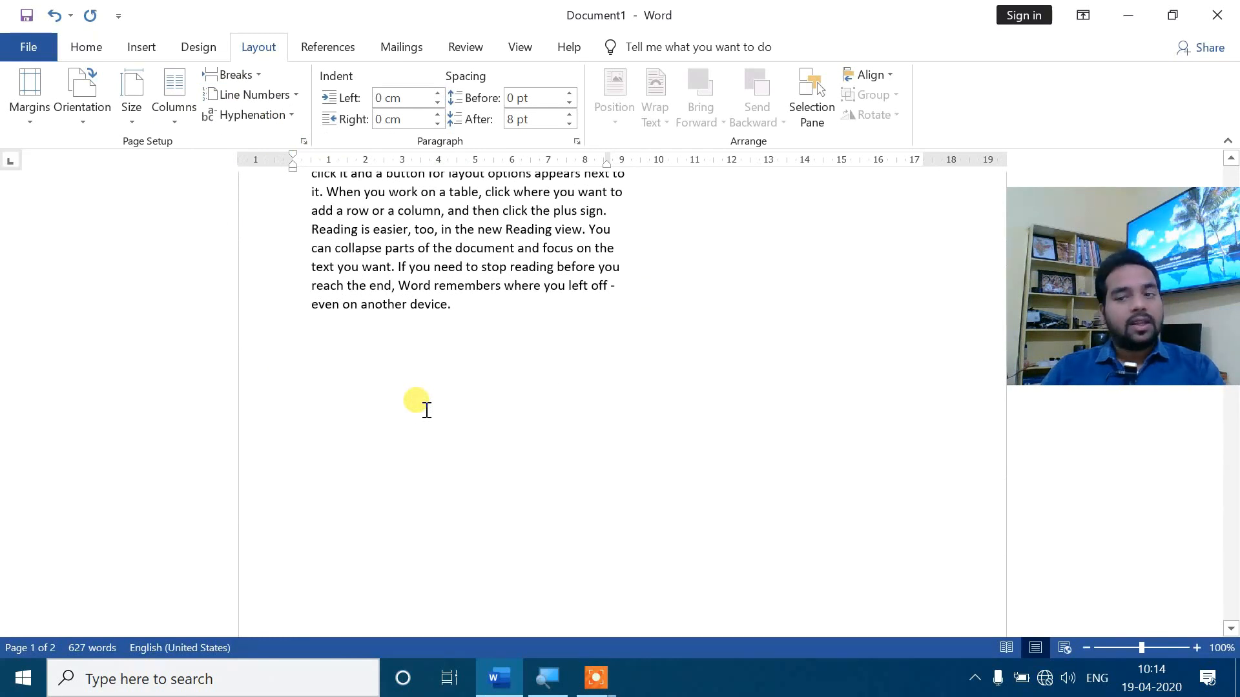
pyautogui.hotkey('ctrl', 'z')
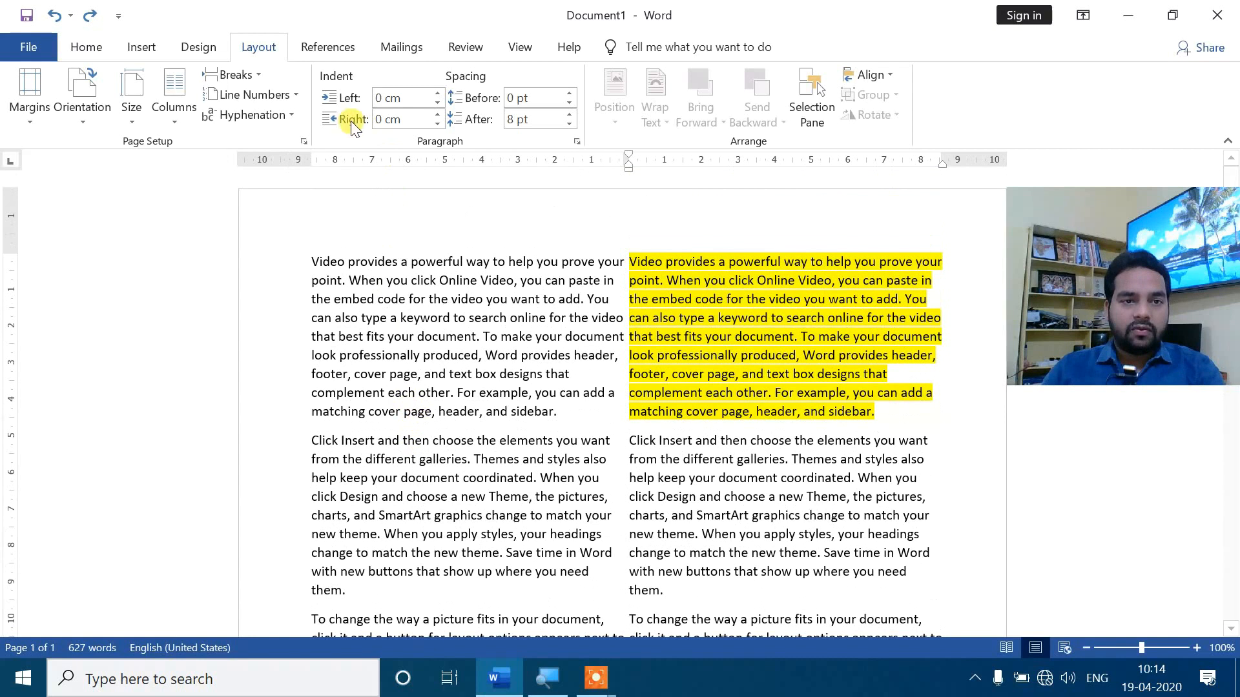
# - Insert a Next Page section break inside the highlighted paragraph, directly before "that best fits your document"
pyautogui.click(254, 75)
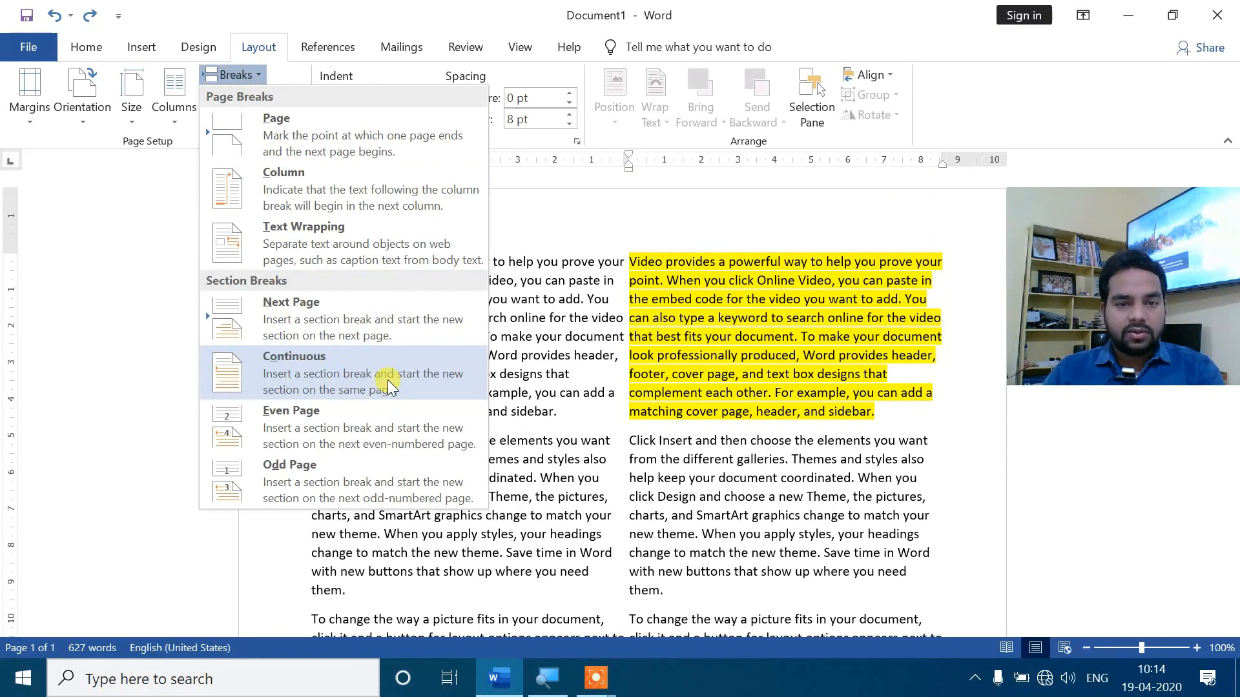
pyautogui.click(633, 337)
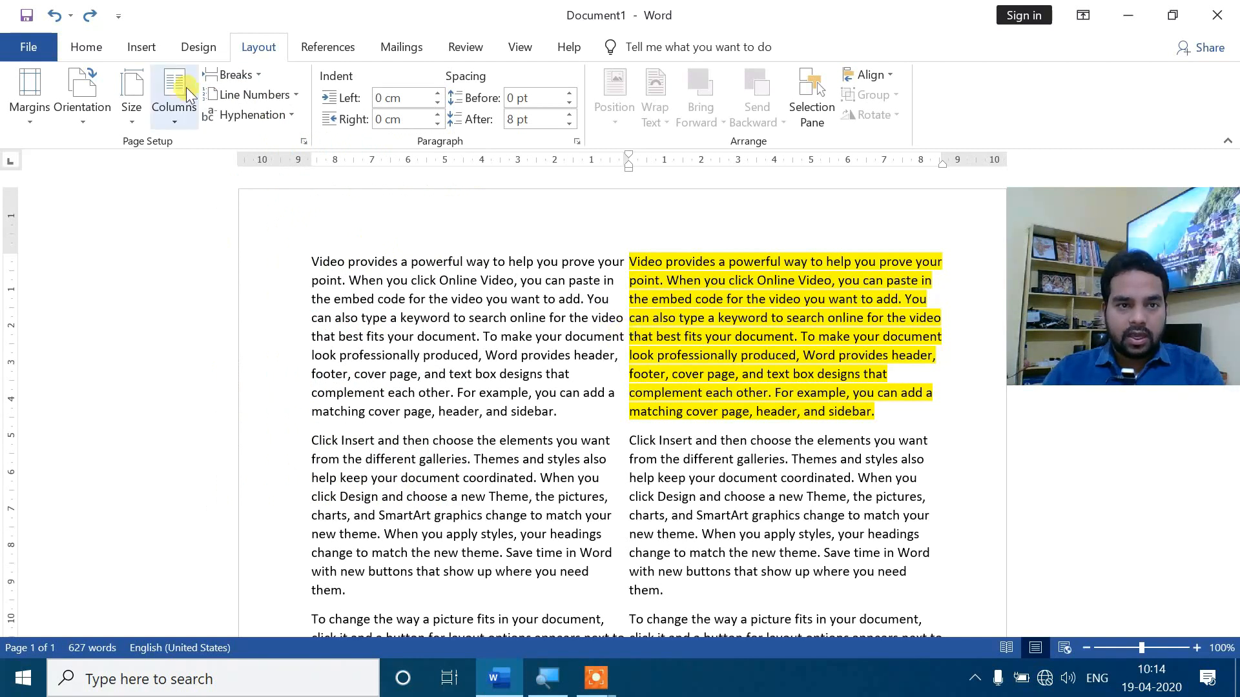
pyautogui.click(255, 76)
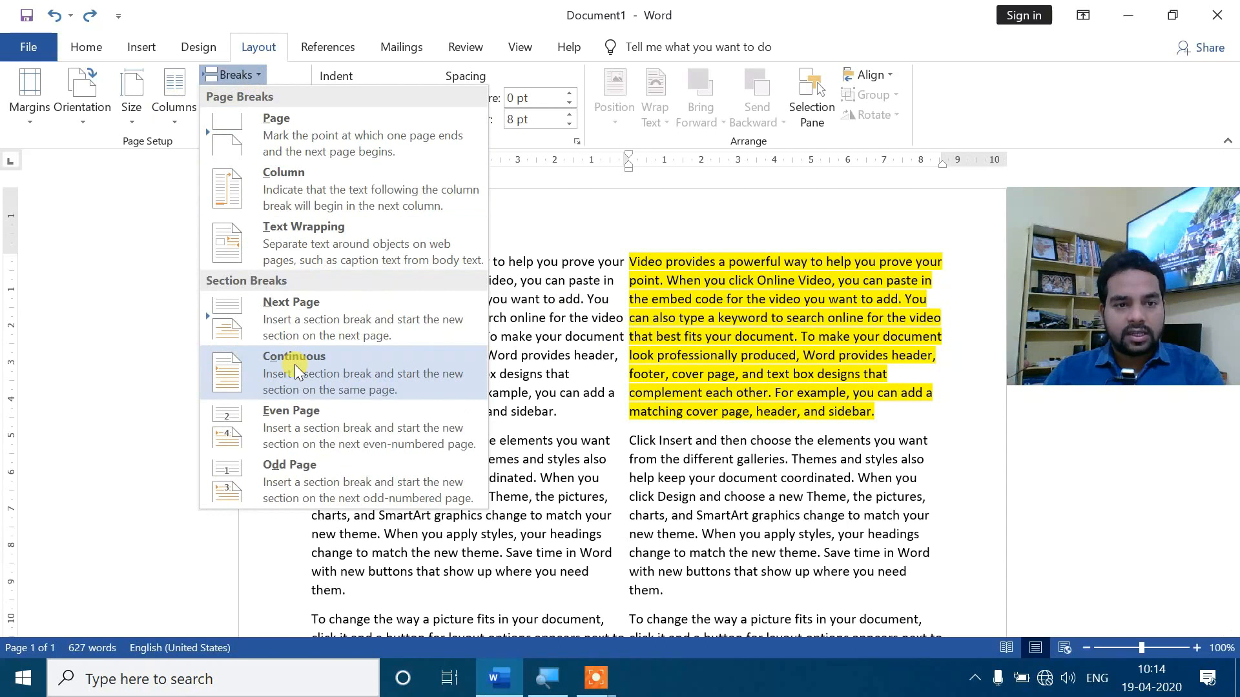
pyautogui.click(310, 317)
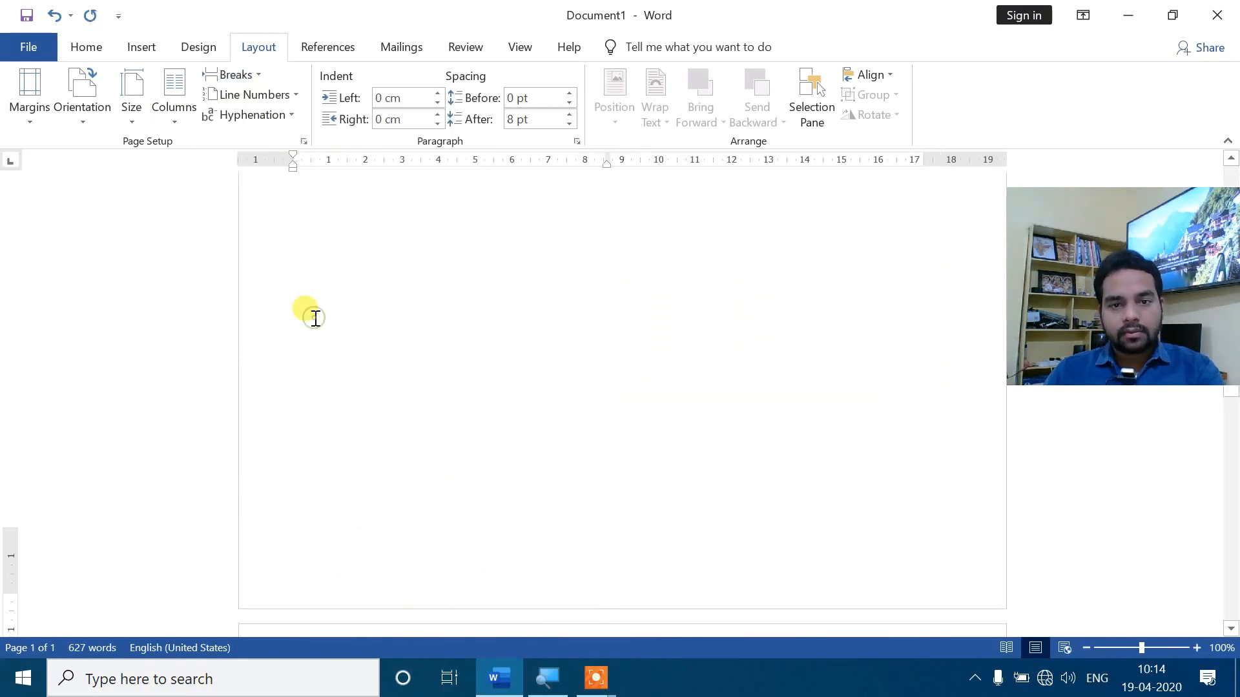
# - Check the highlighted text on both pages and undo the section break inside the paragraph
pyautogui.scroll(7, 377, 389)
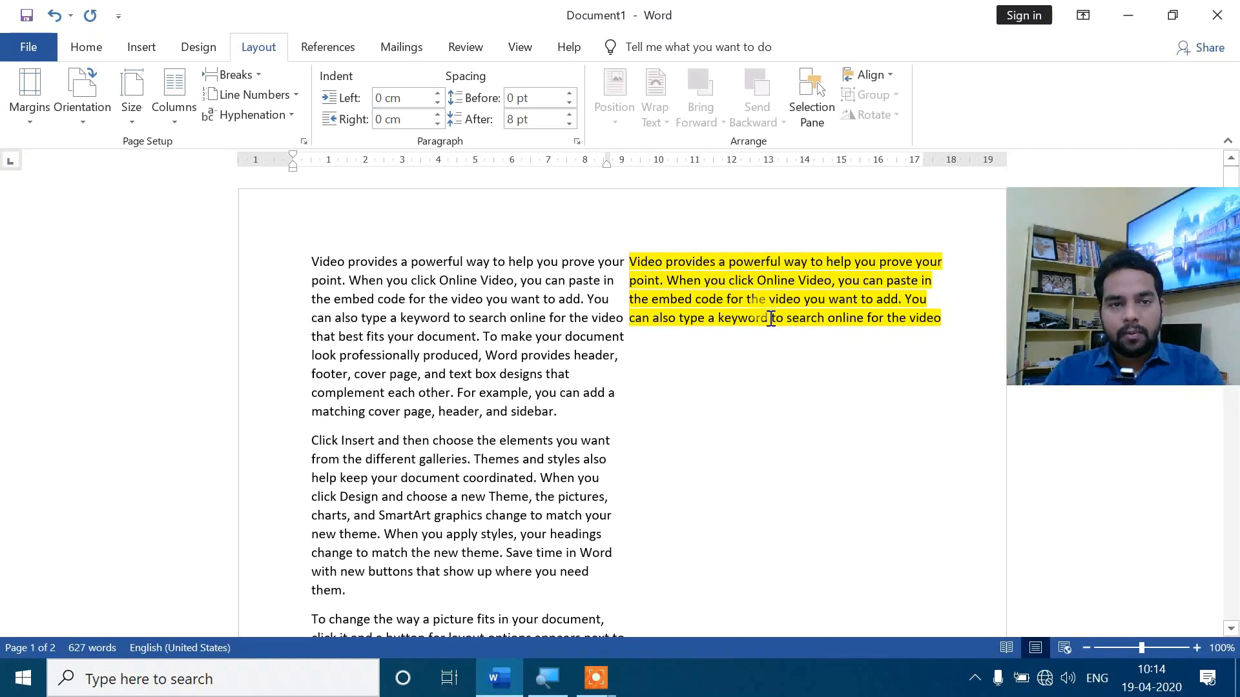
pyautogui.scroll(-8, 659, 426)
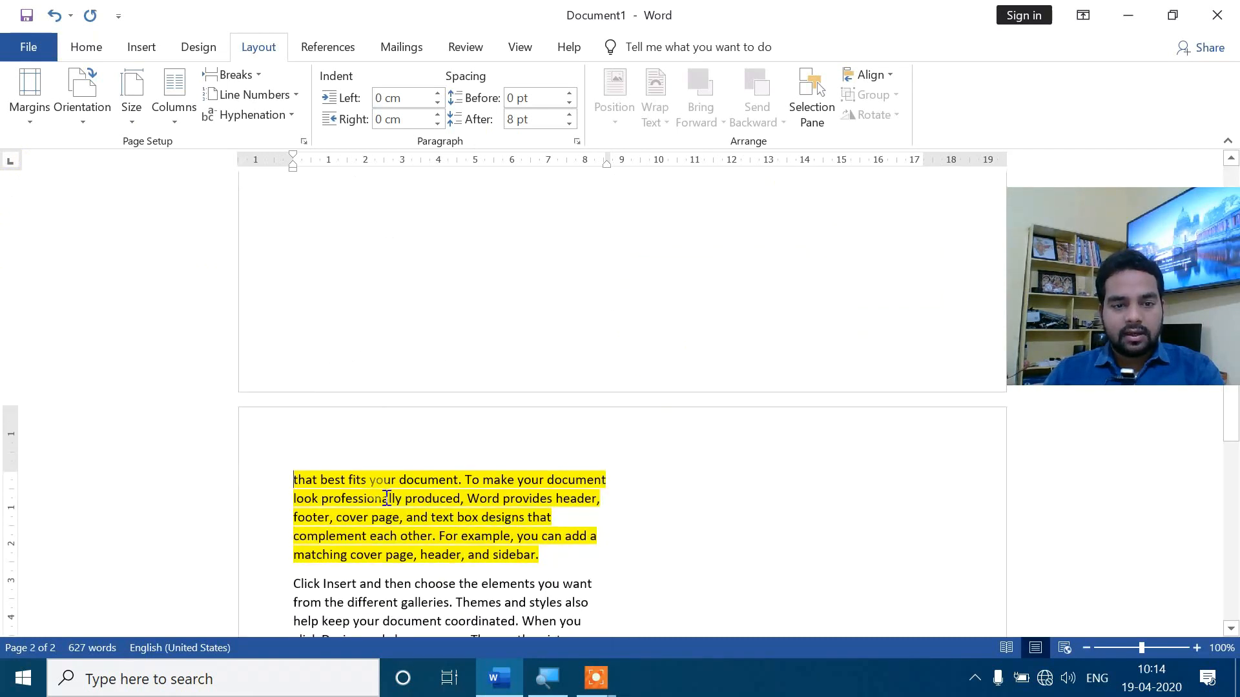
pyautogui.hotkey('ctrl', 'z')
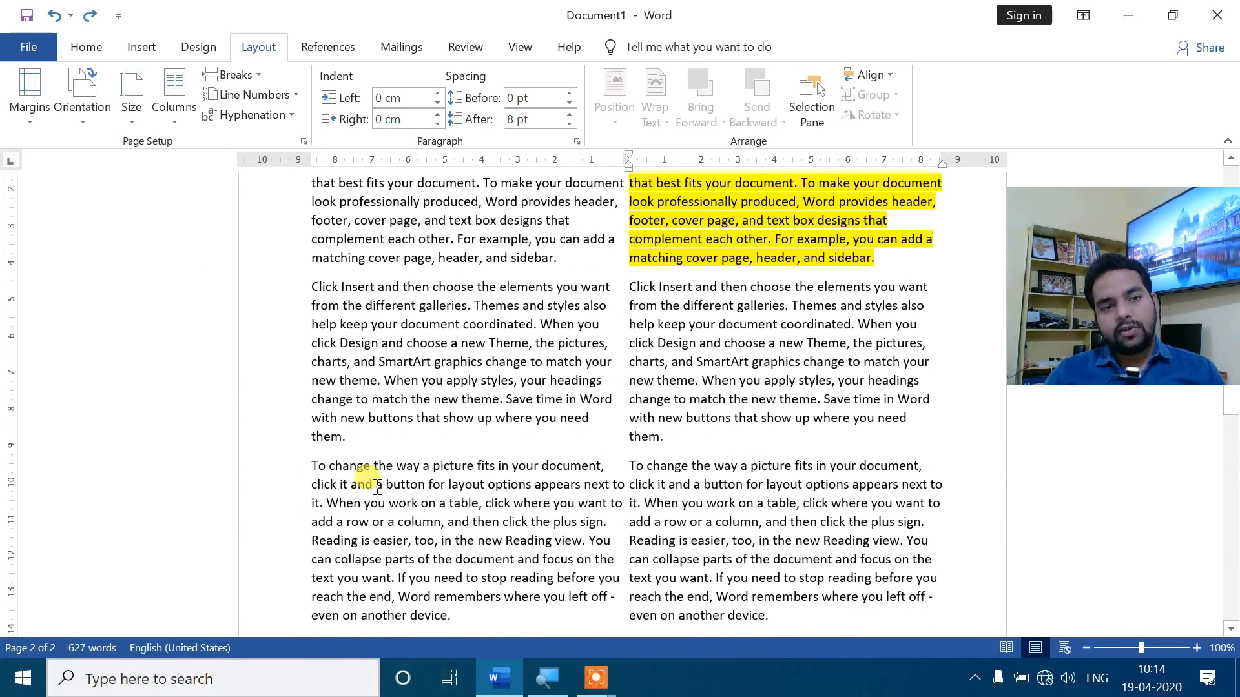
pyautogui.scroll(5, 584, 413)
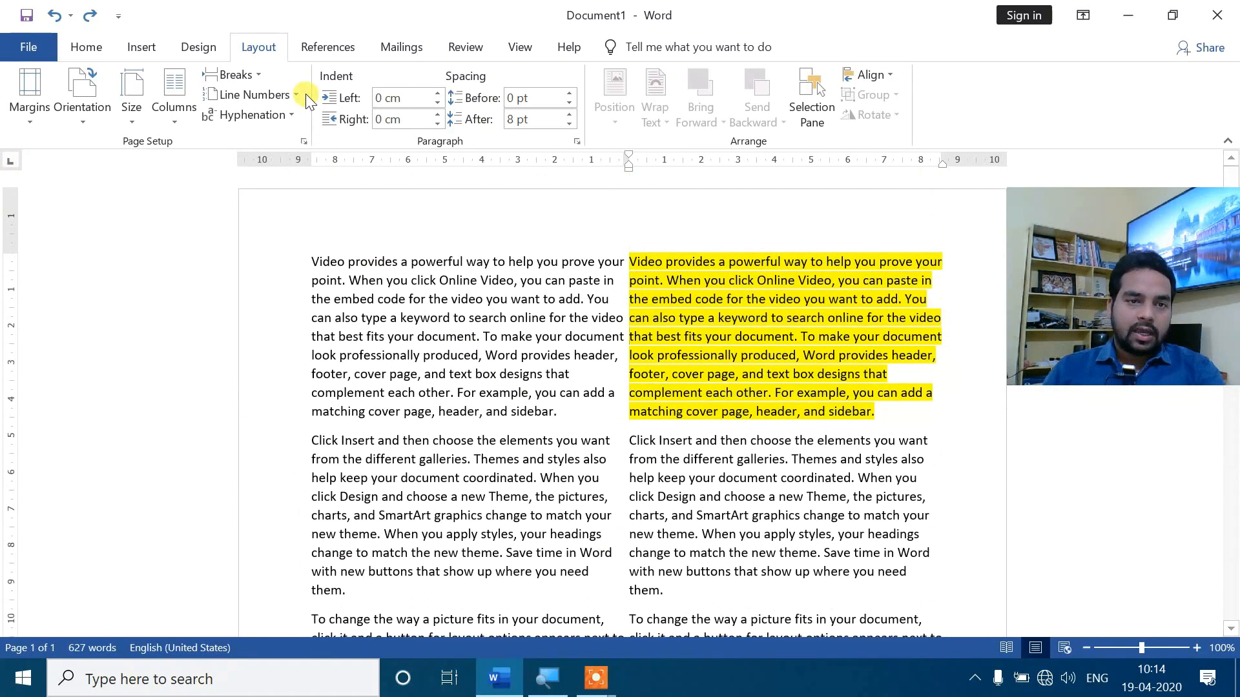
# - Look over the available page and section break types and place the cursor at the start of the highlighted paragraph
pyautogui.click(254, 78)
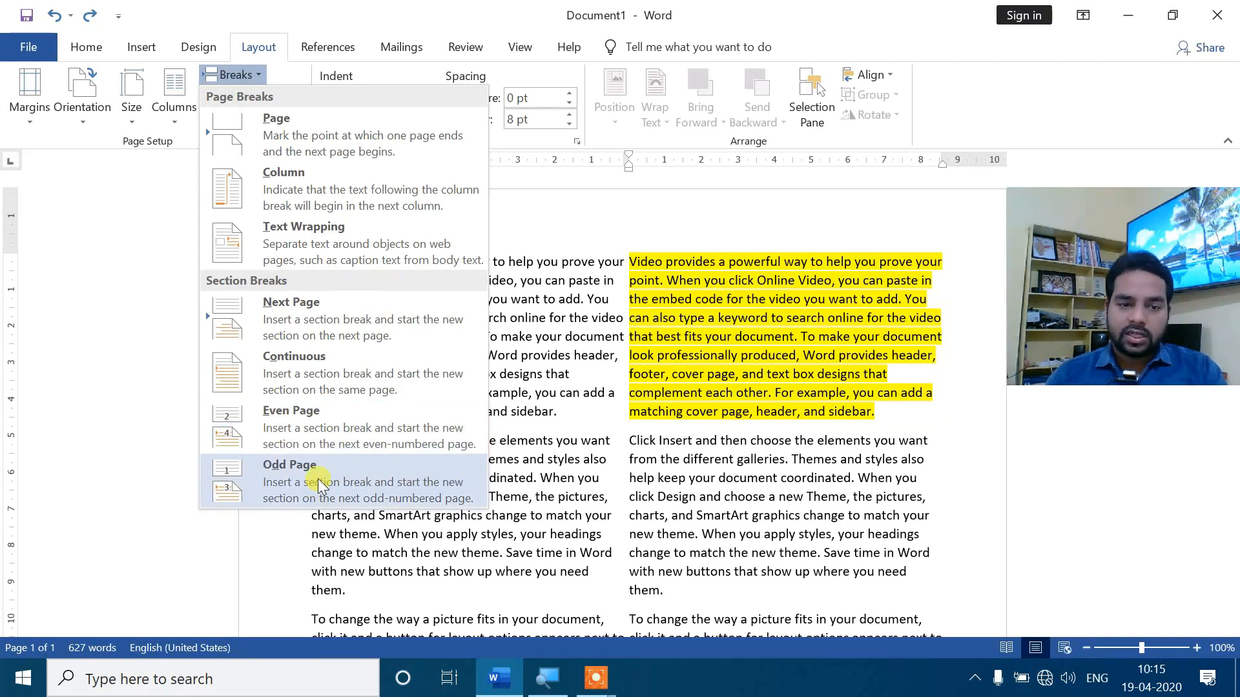
pyautogui.click(633, 258)
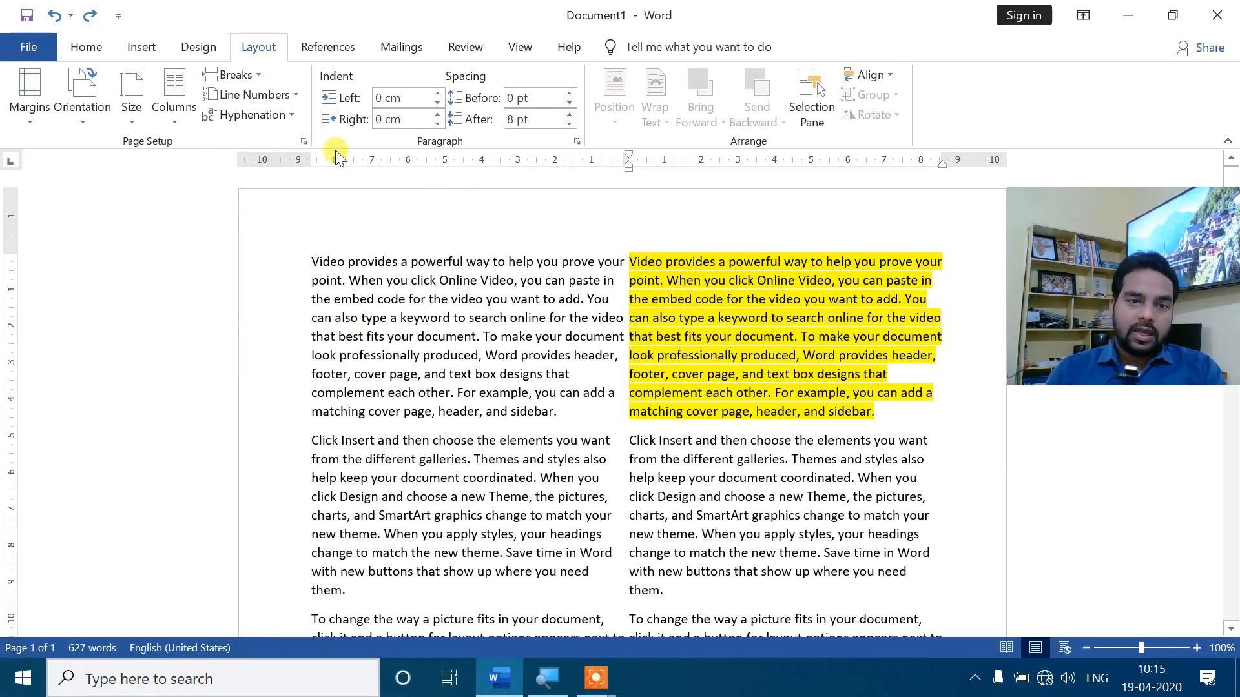
# - Insert an Odd Page section break directly before the highlighted paragraph
pyautogui.click(257, 75)
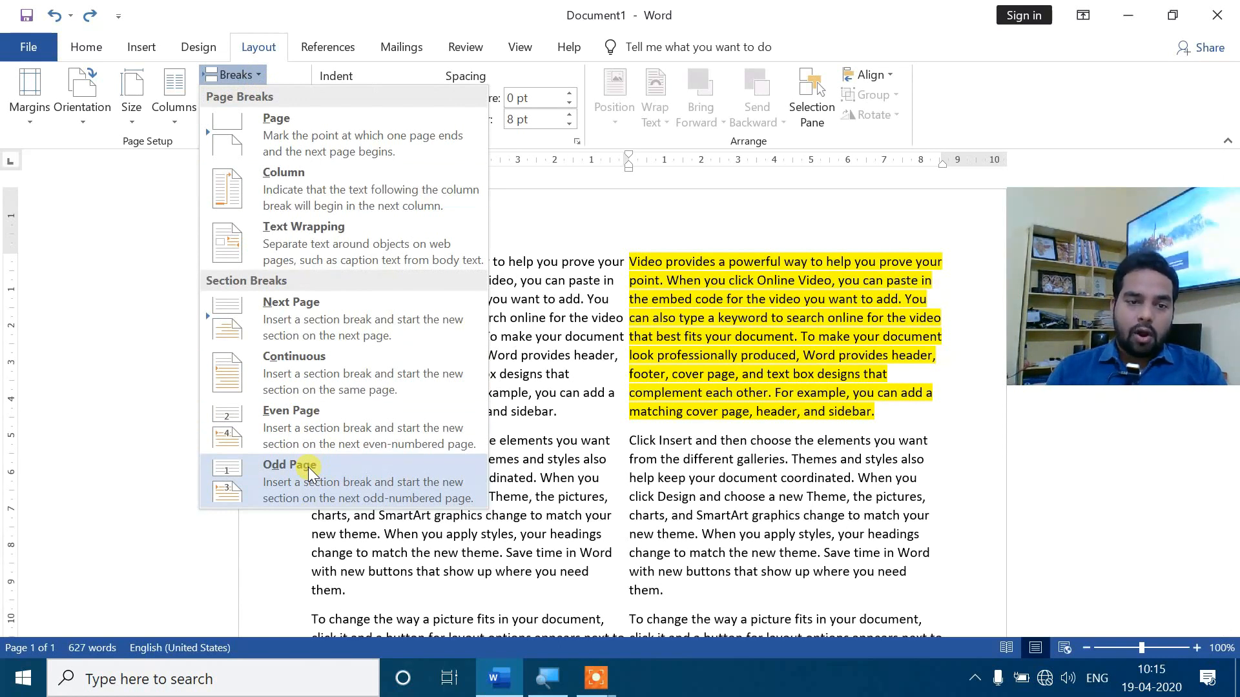
pyautogui.click(310, 475)
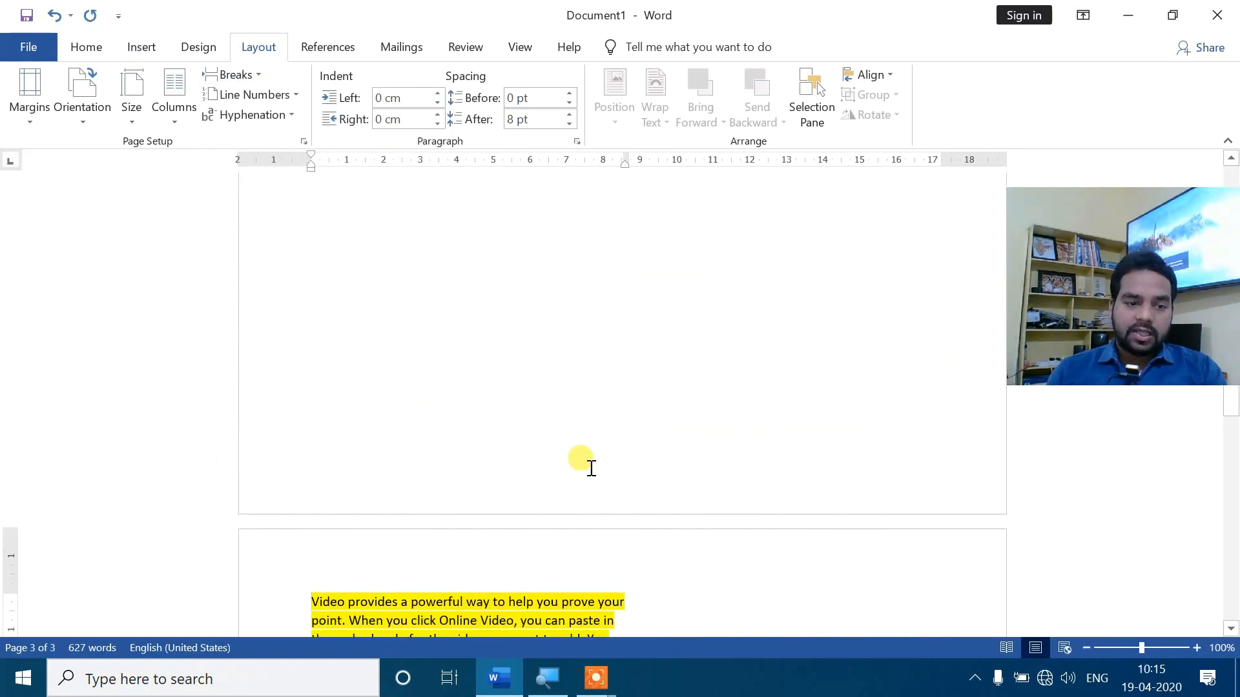
# - Check how the text is placed on the pages around the Odd Page section break and undo the break
pyautogui.scroll(-10, 368, 537)
pyautogui.scroll(5, 404, 483)
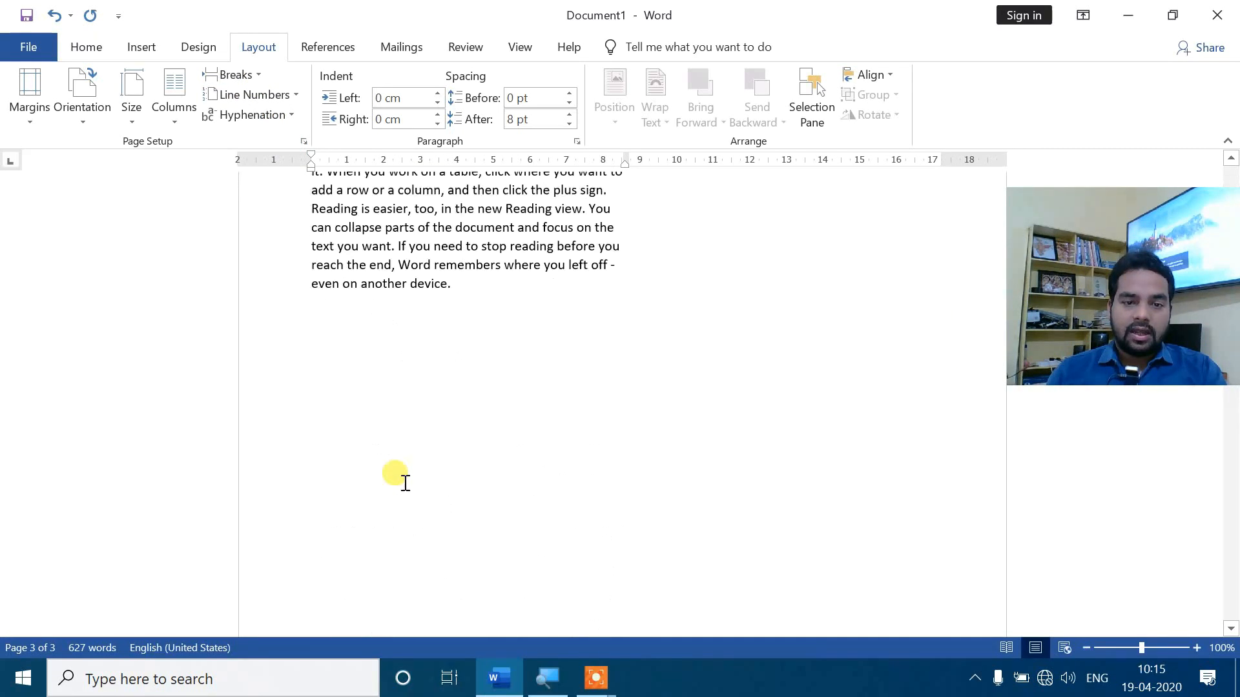
pyautogui.scroll(6, 405, 483)
pyautogui.scroll(-3, 405, 483)
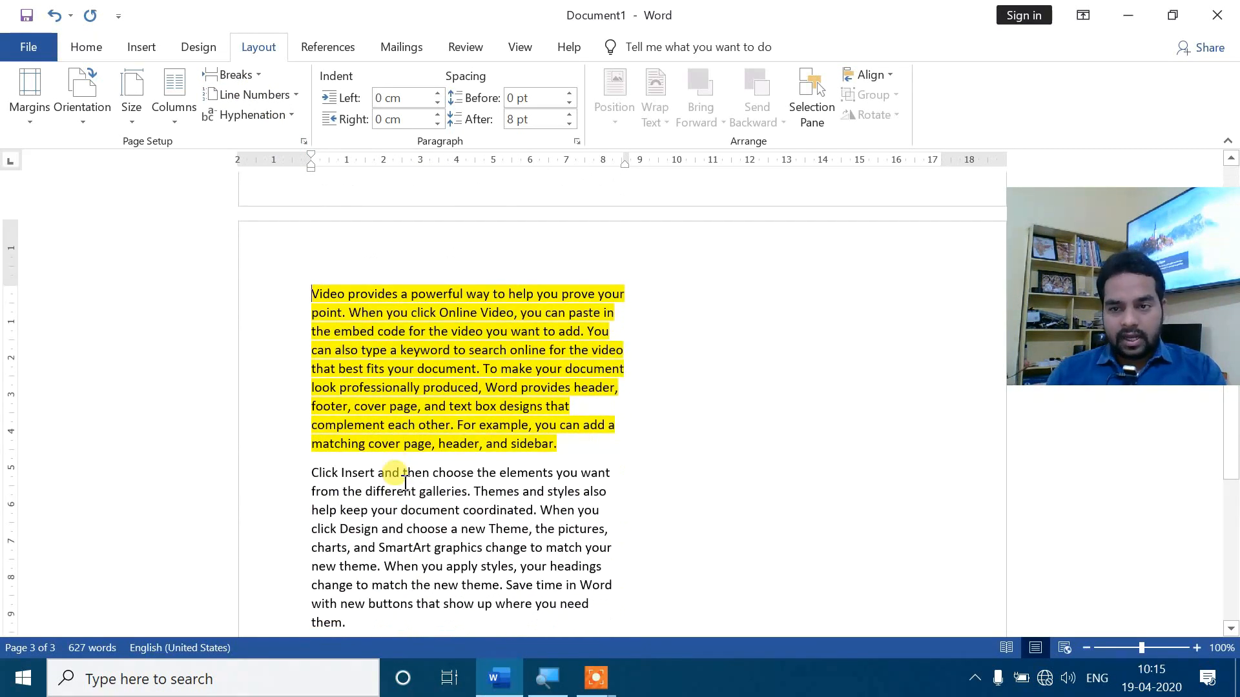
pyautogui.scroll(6, 404, 483)
pyautogui.scroll(-3, 407, 481)
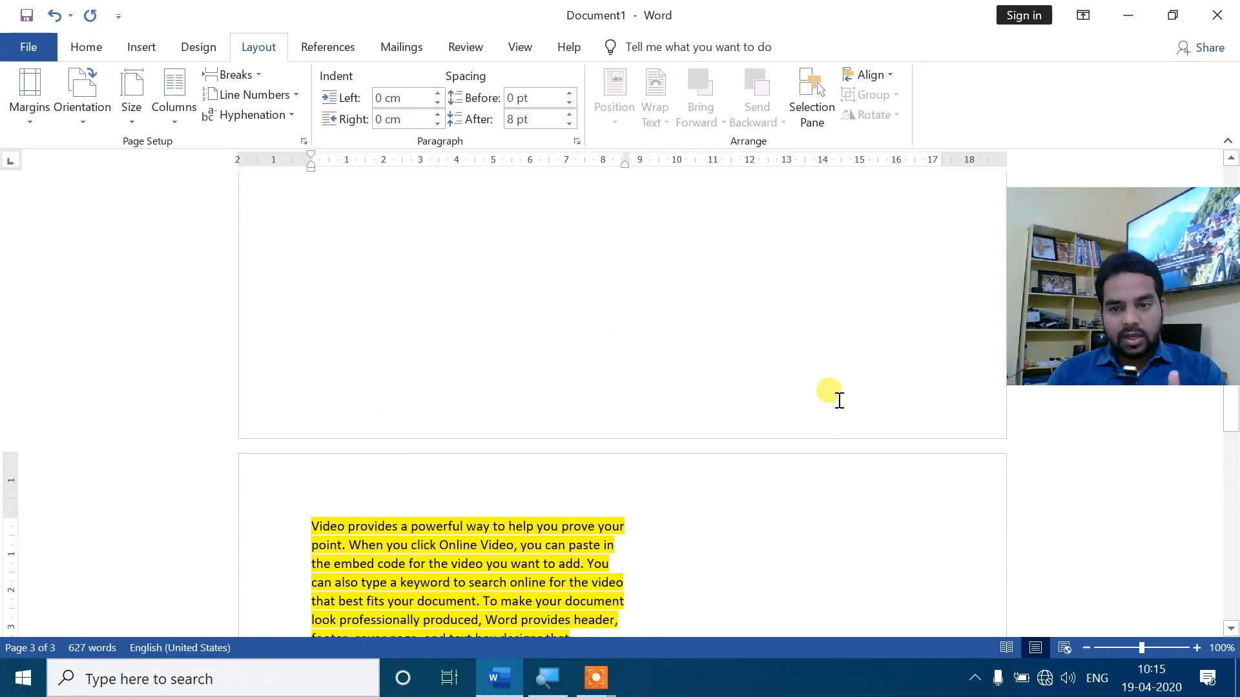
pyautogui.scroll(-15, 839, 399)
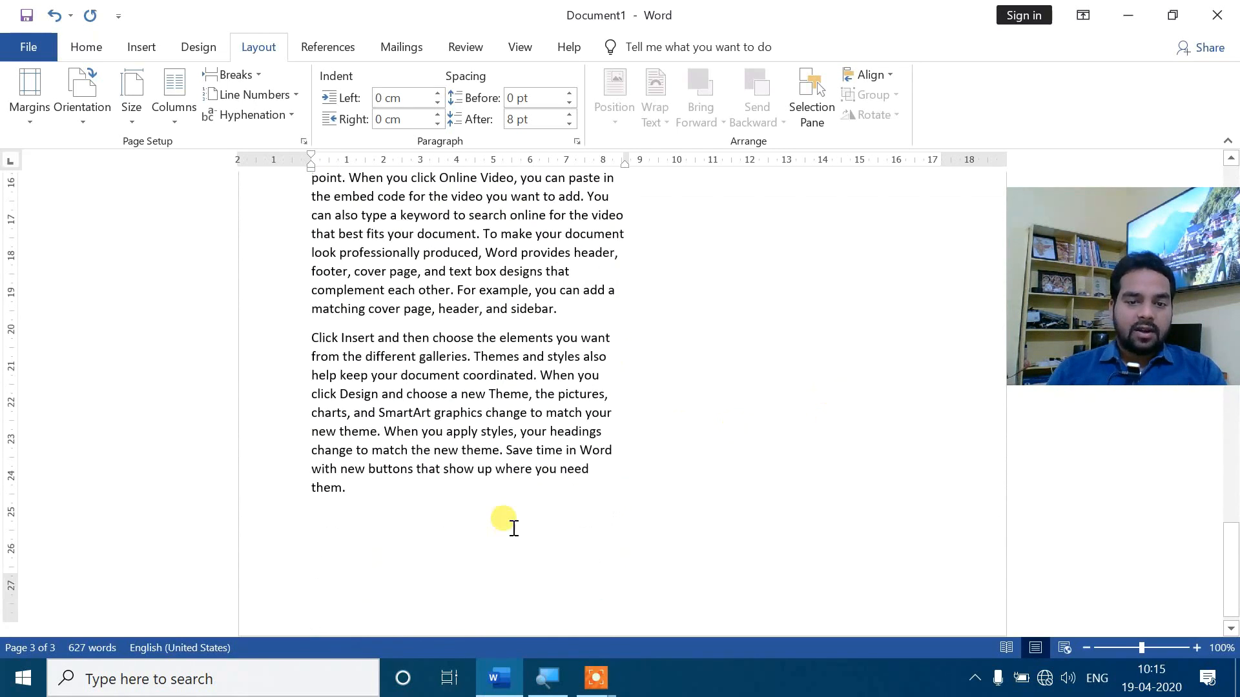
pyautogui.scroll(-1, 514, 528)
pyautogui.scroll(20, 514, 528)
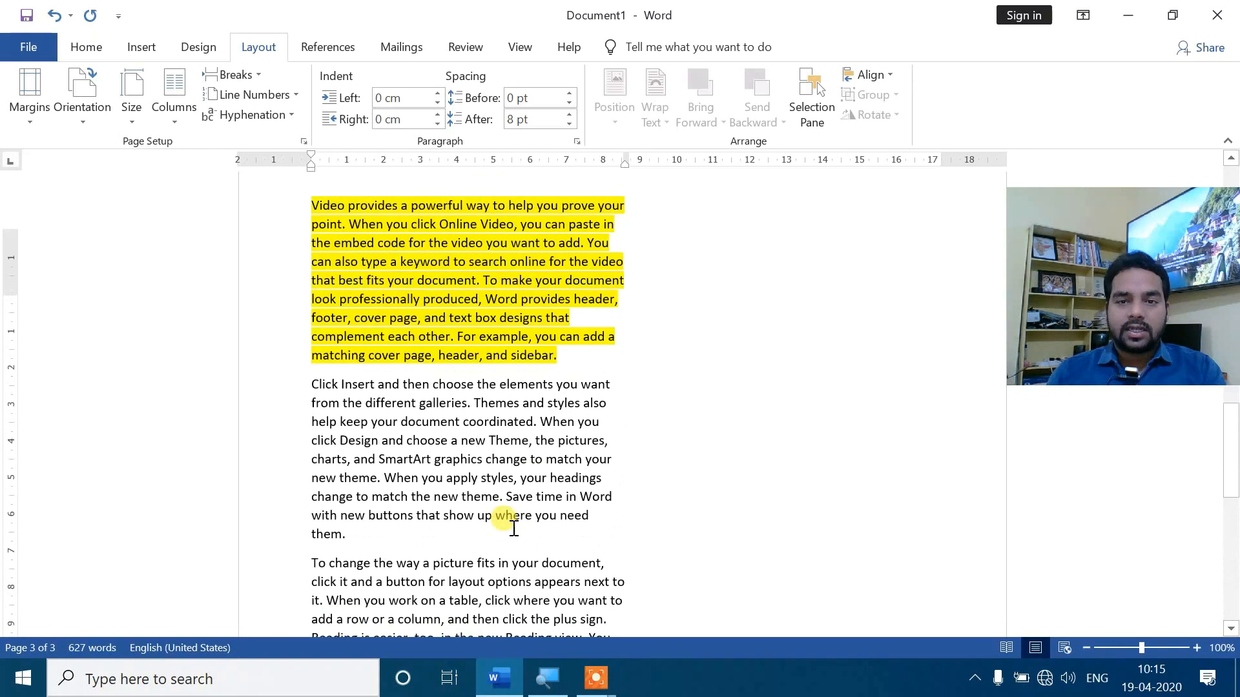
pyautogui.scroll(8, 514, 528)
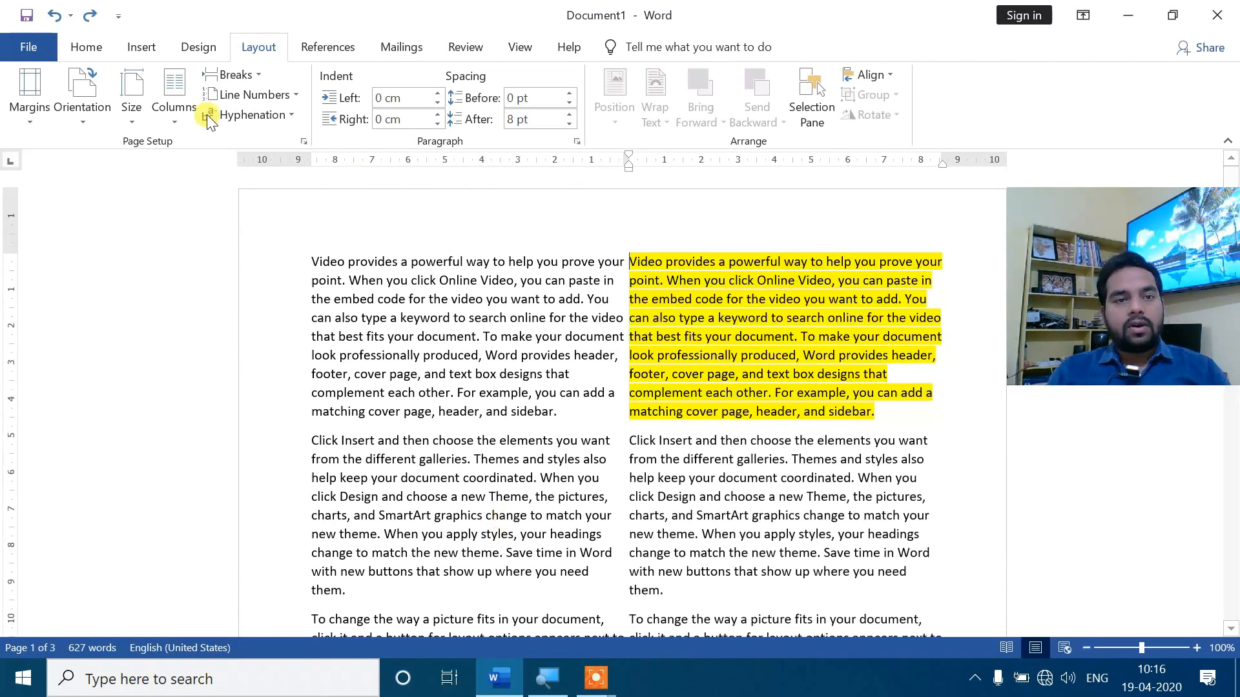
# - Set the text to one column and insert an Even Page section break before the highlighted paragraph
pyautogui.click(176, 103)
pyautogui.click(205, 150)
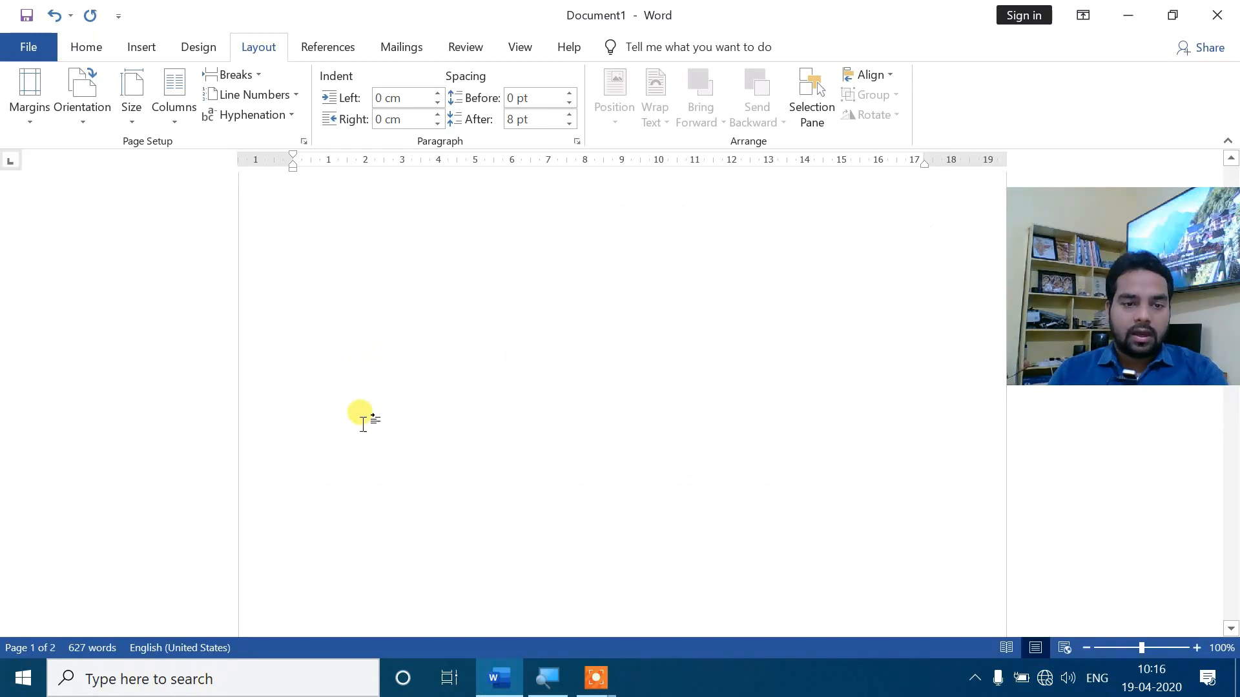
pyautogui.scroll(-5, 365, 423)
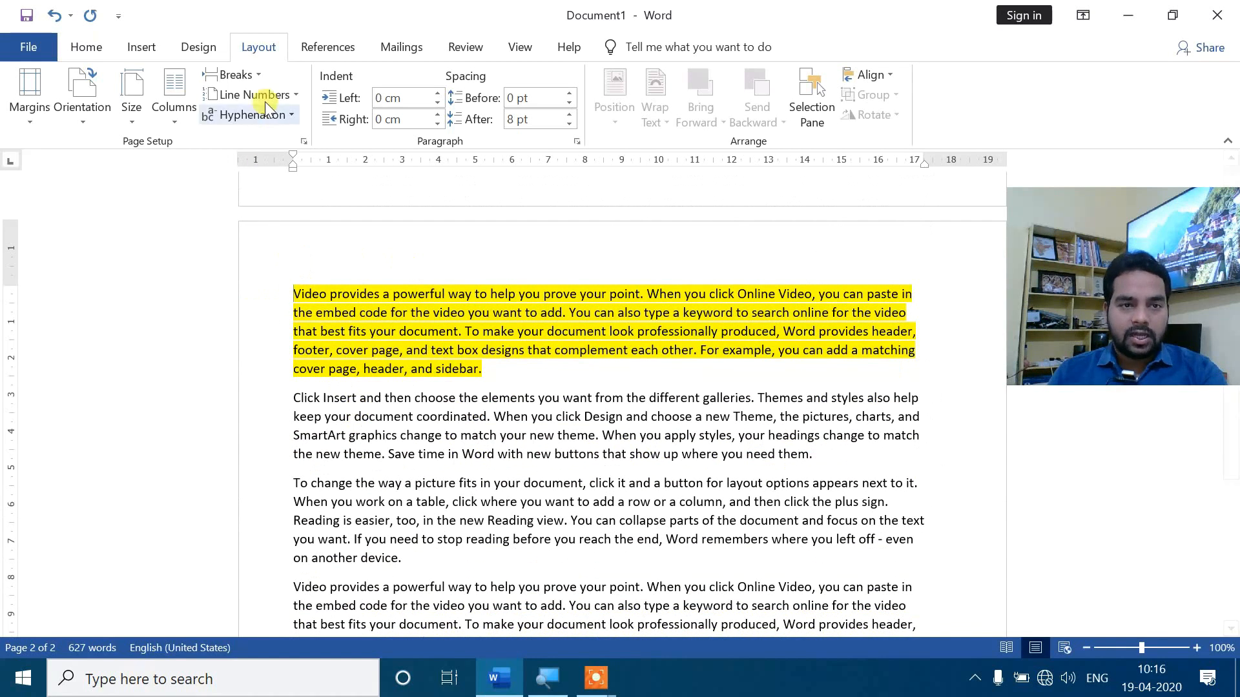
pyautogui.click(248, 73)
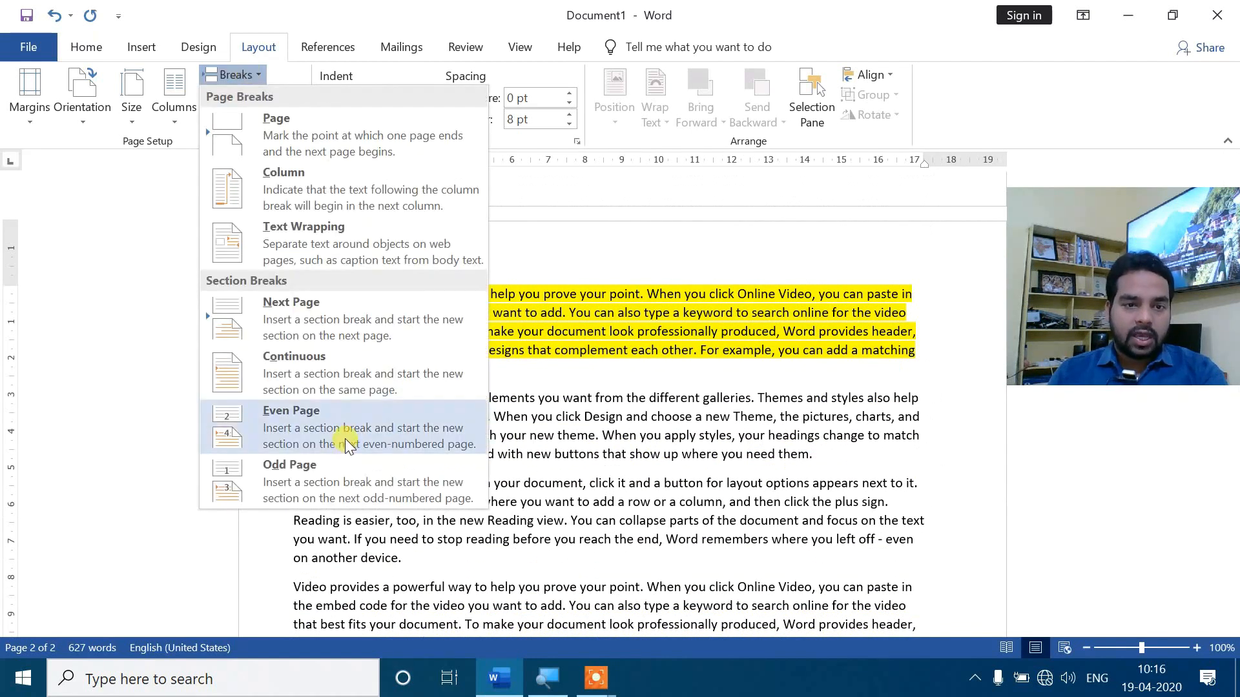
pyautogui.click(331, 420)
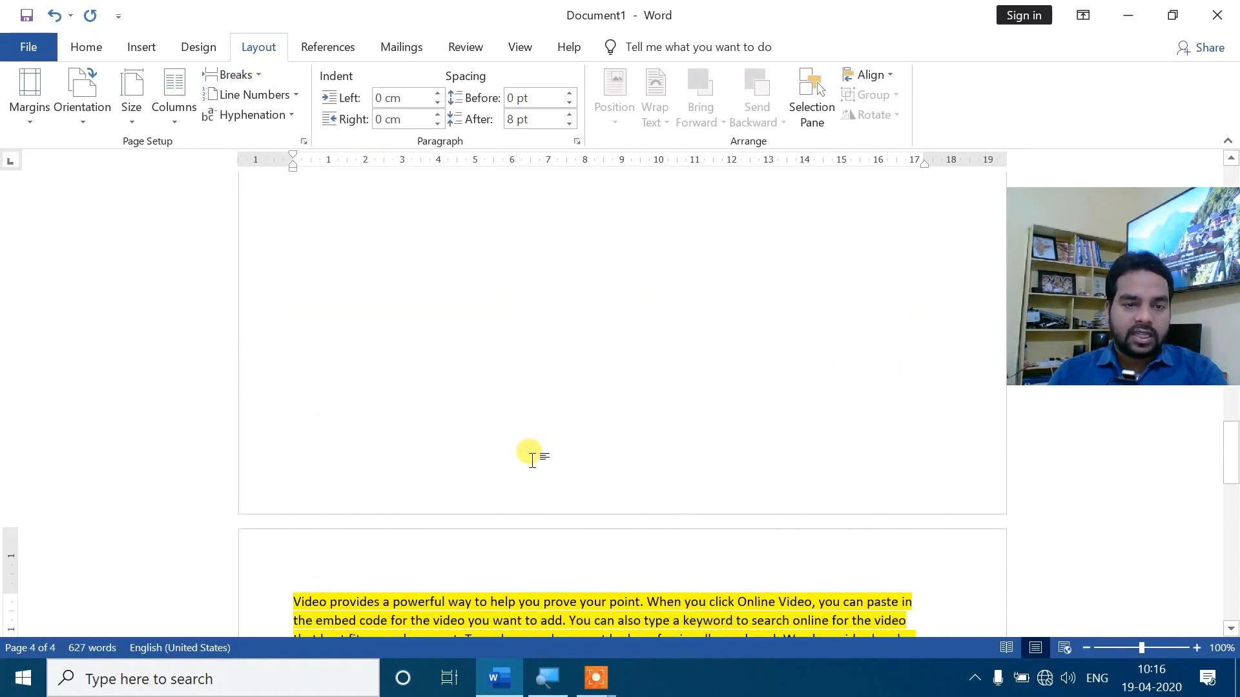
# - Examine the pages before and after the Even Page section break and review the available break types
pyautogui.scroll(-8, 532, 460)
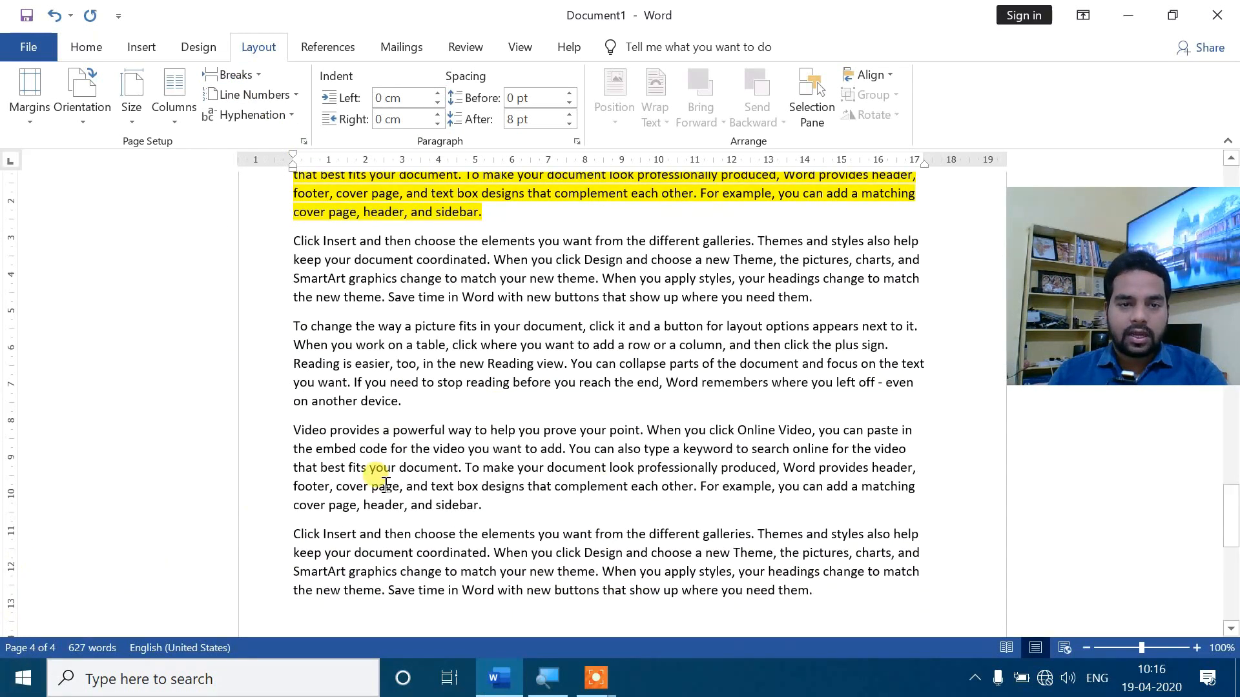
pyautogui.scroll(10, 371, 470)
pyautogui.scroll(15, 373, 469)
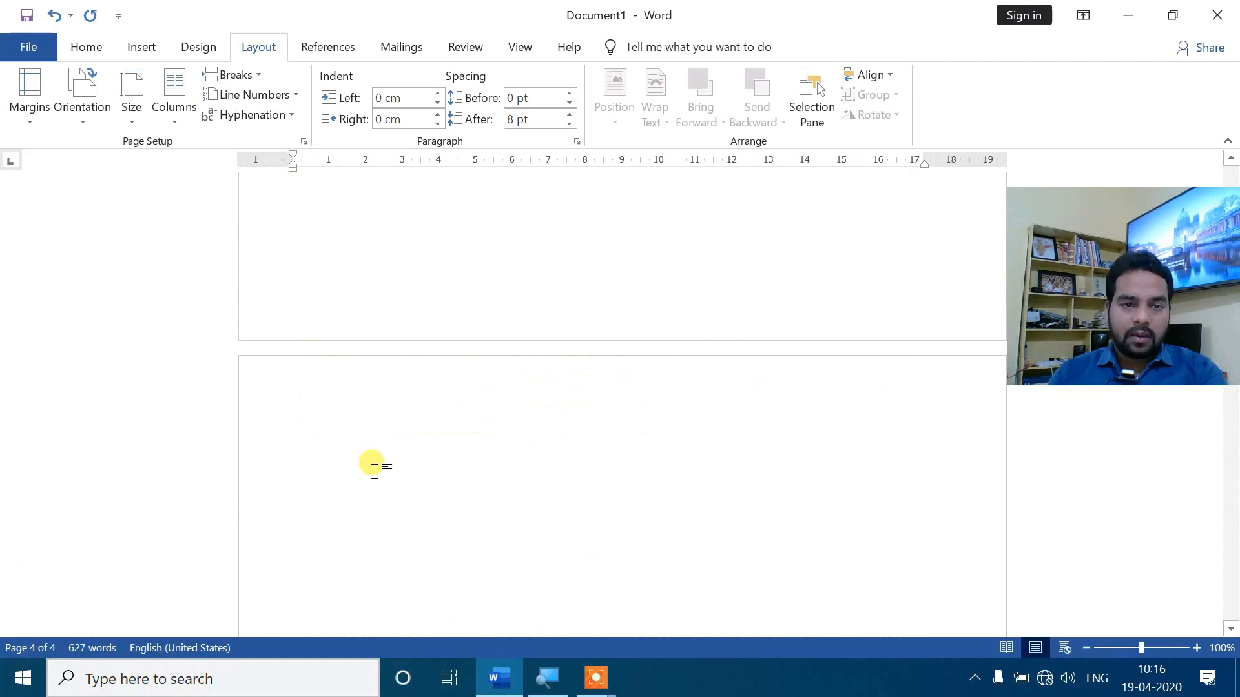
pyautogui.scroll(-15, 488, 466)
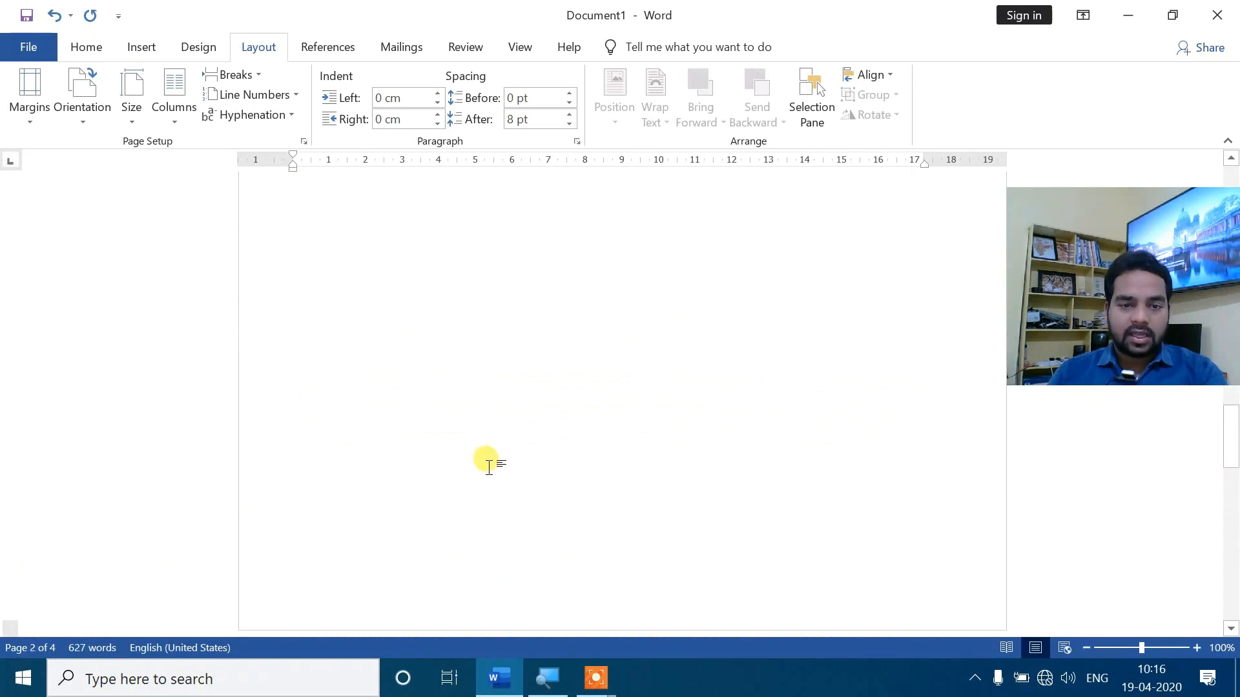
pyautogui.scroll(15, 489, 466)
pyautogui.scroll(10, 488, 466)
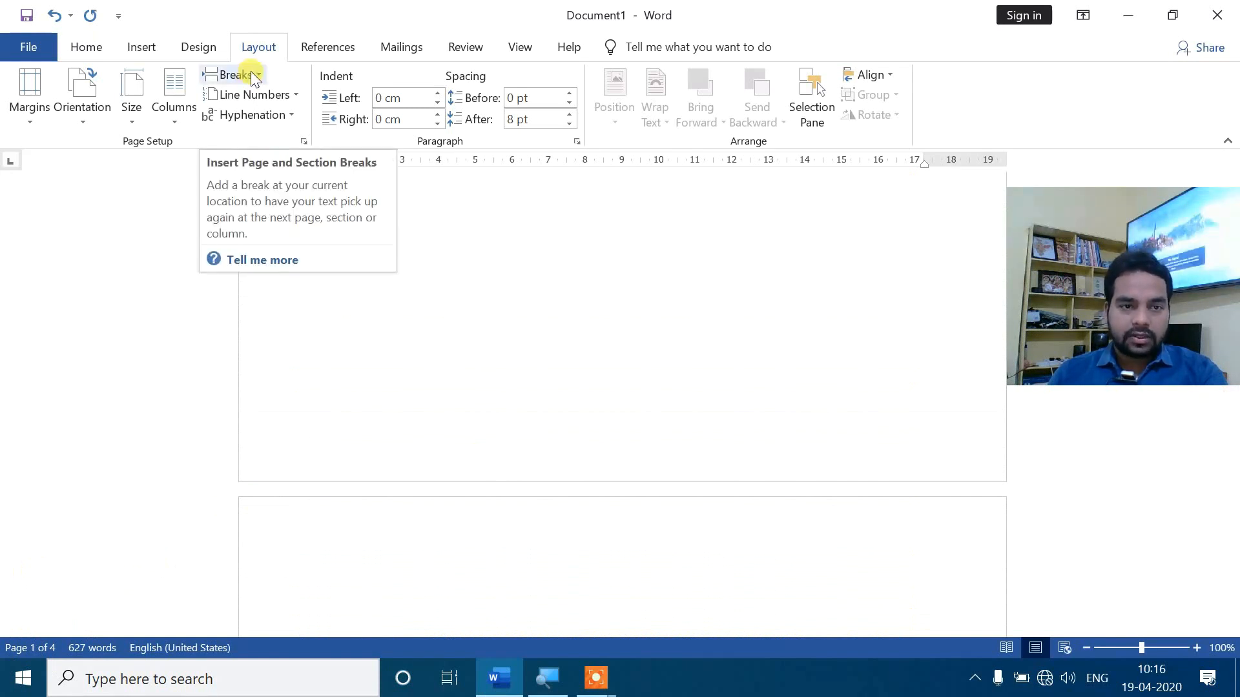
pyautogui.click(252, 76)
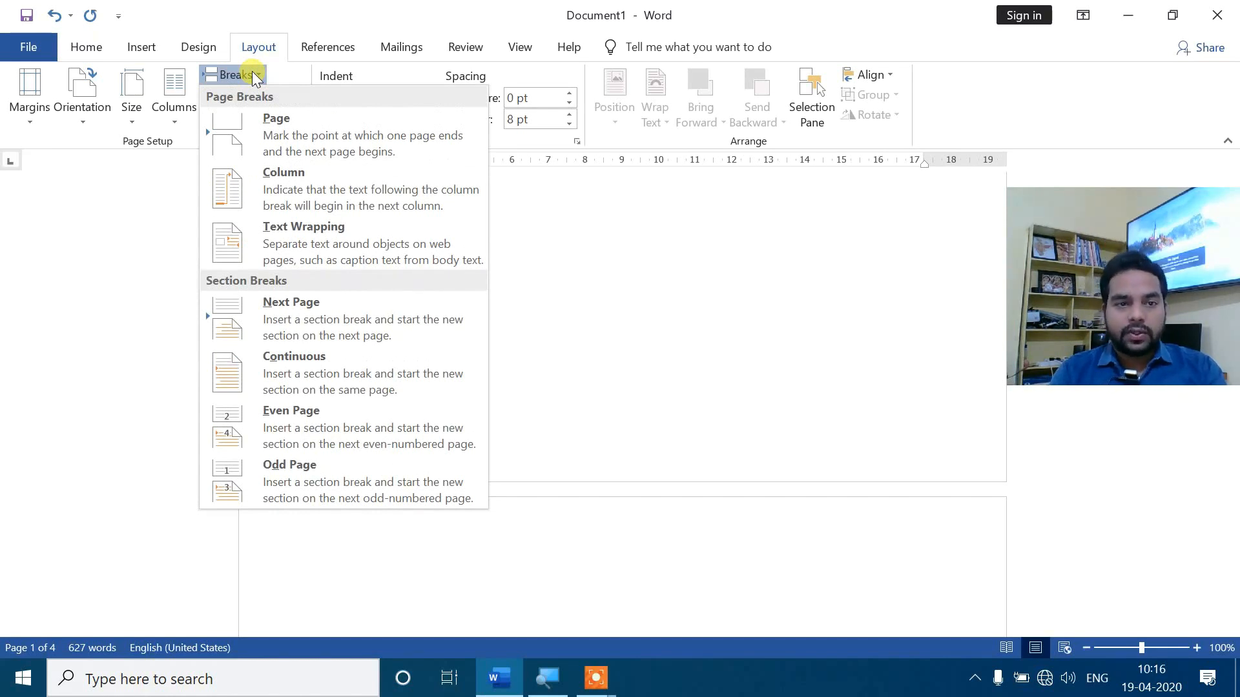
pyautogui.click(659, 311)
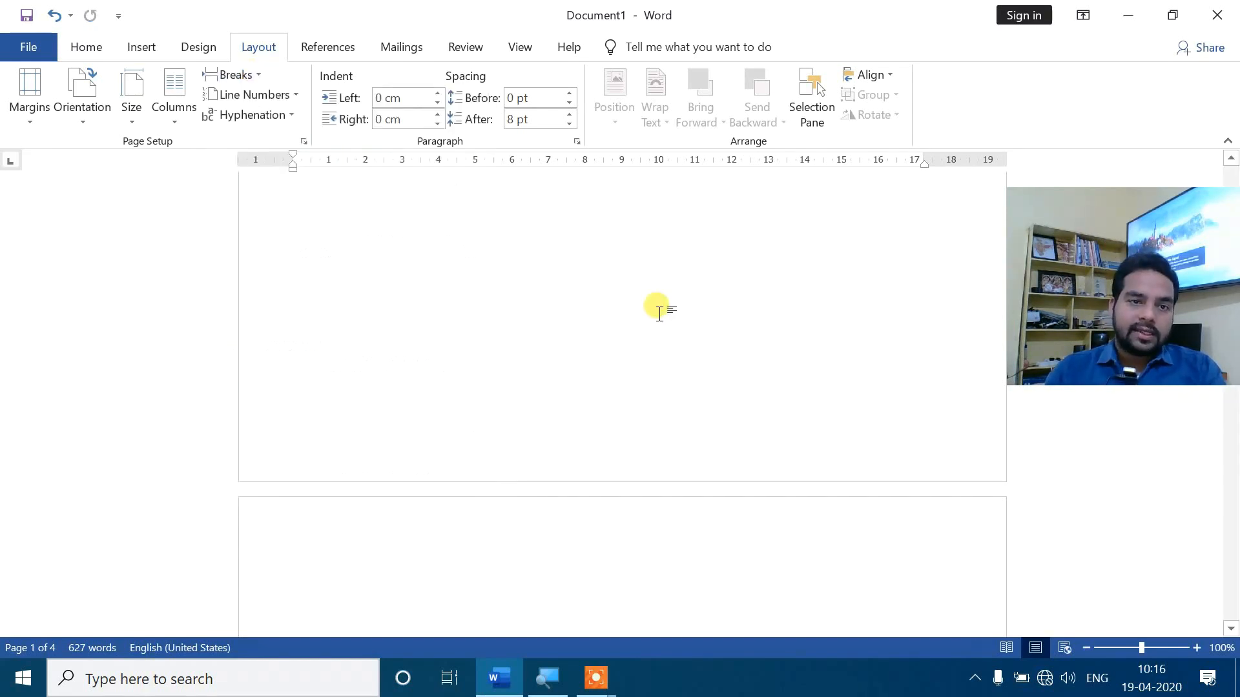
# - Undo the Even Page section break and the one-column layout
pyautogui.scroll(7, 536, 300)
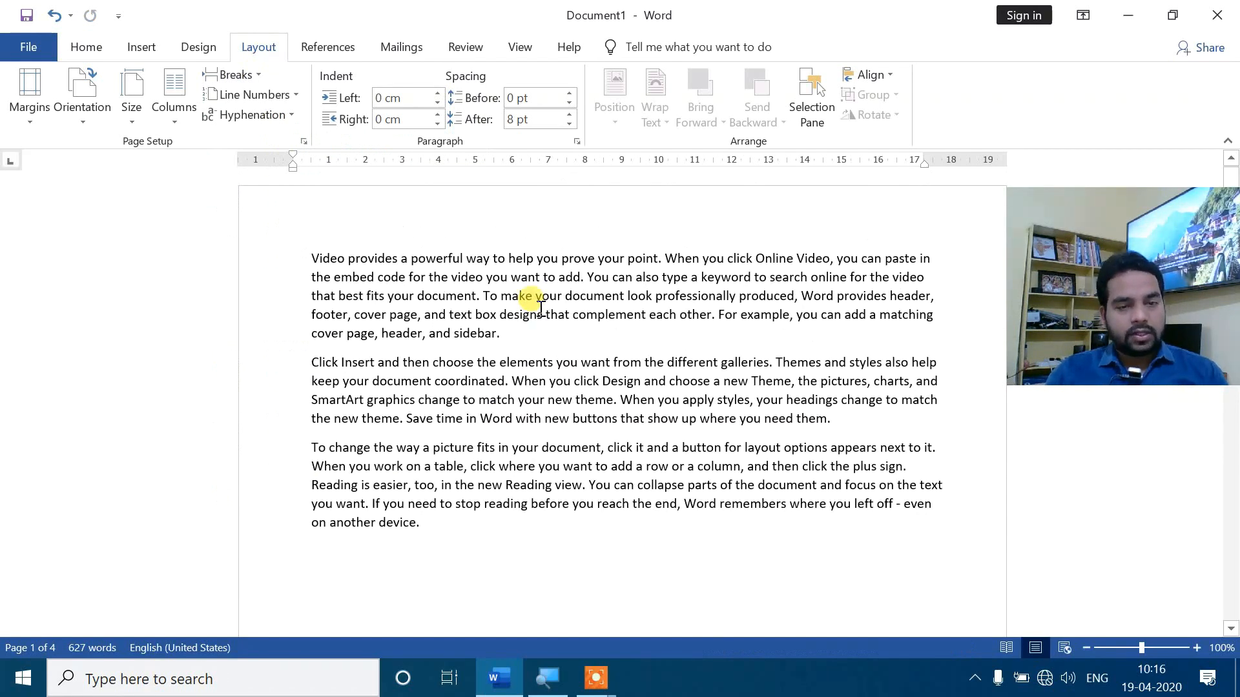
pyautogui.hotkey('ctrl', 'z')
pyautogui.hotkey('ctrl', 'z')
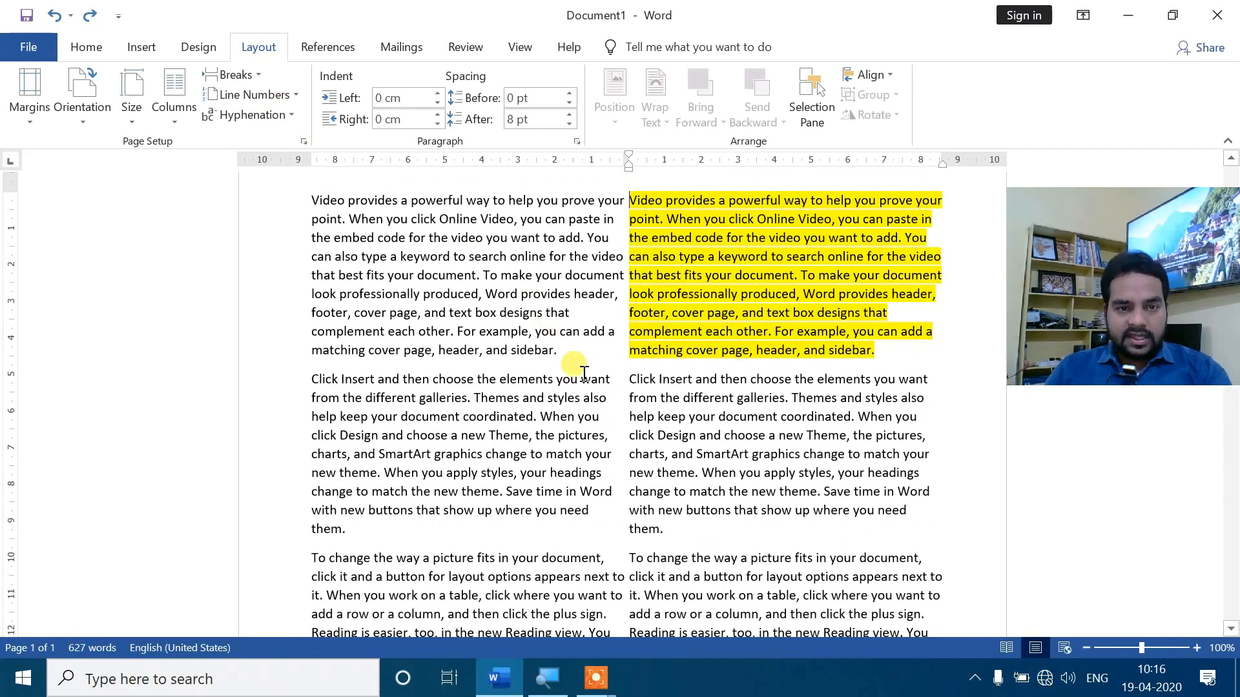
pyautogui.scroll(1, 452, 264)
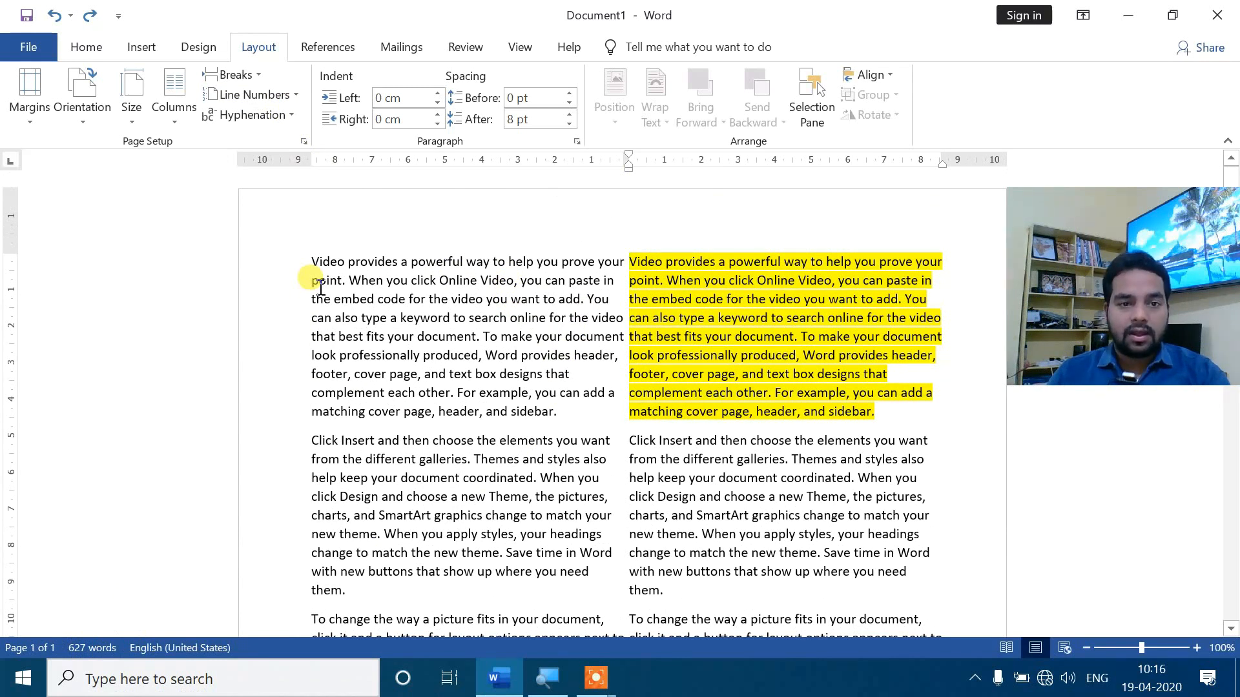
# - Turn on continuous line numbering for the two-column text and check the numbers down the page
pyautogui.click(298, 98)
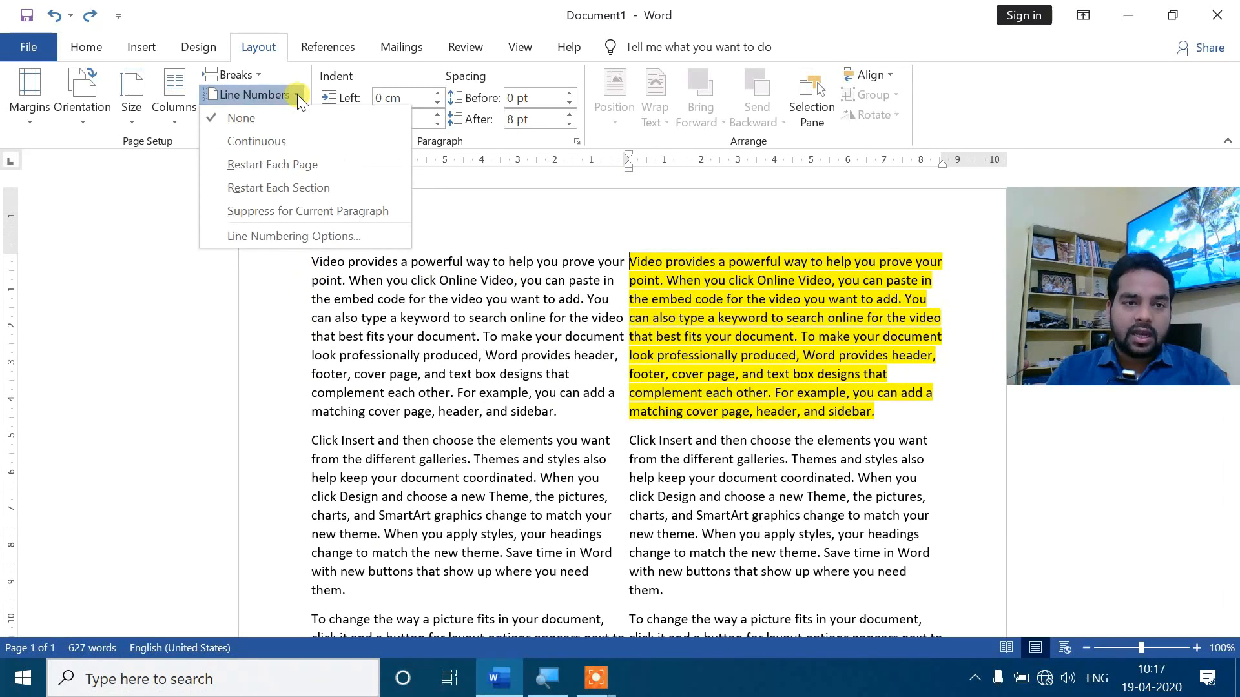
pyautogui.click(285, 141)
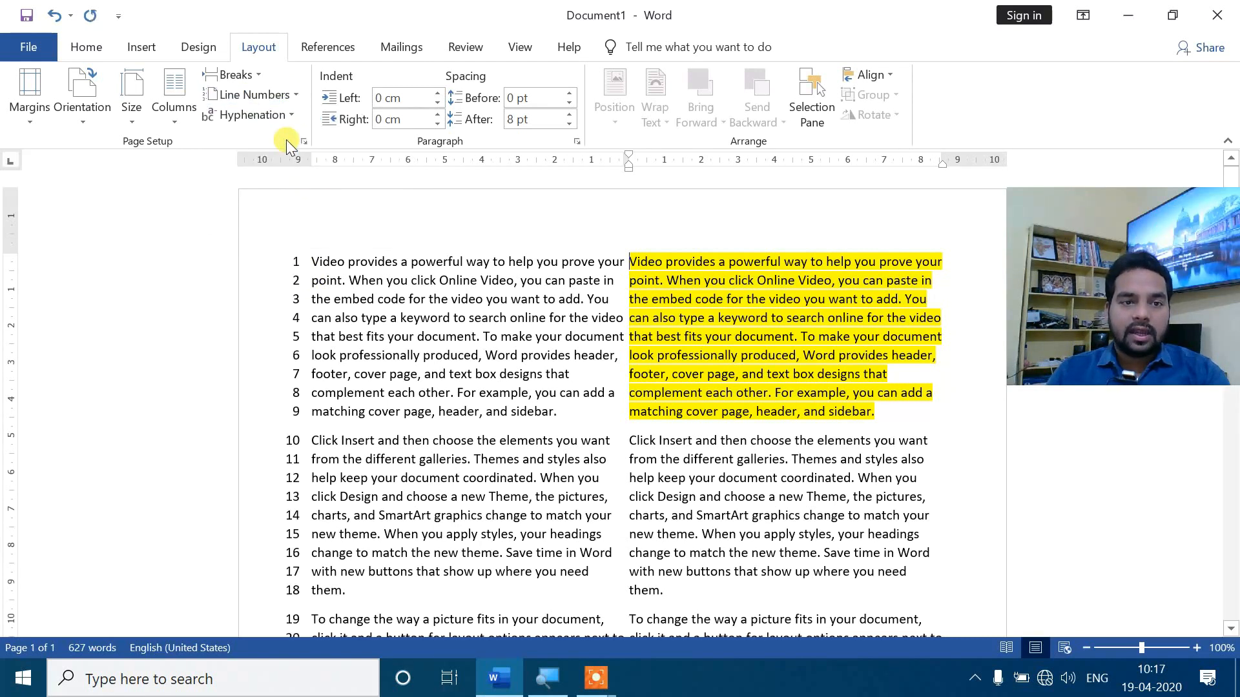
pyautogui.scroll(-8, 411, 327)
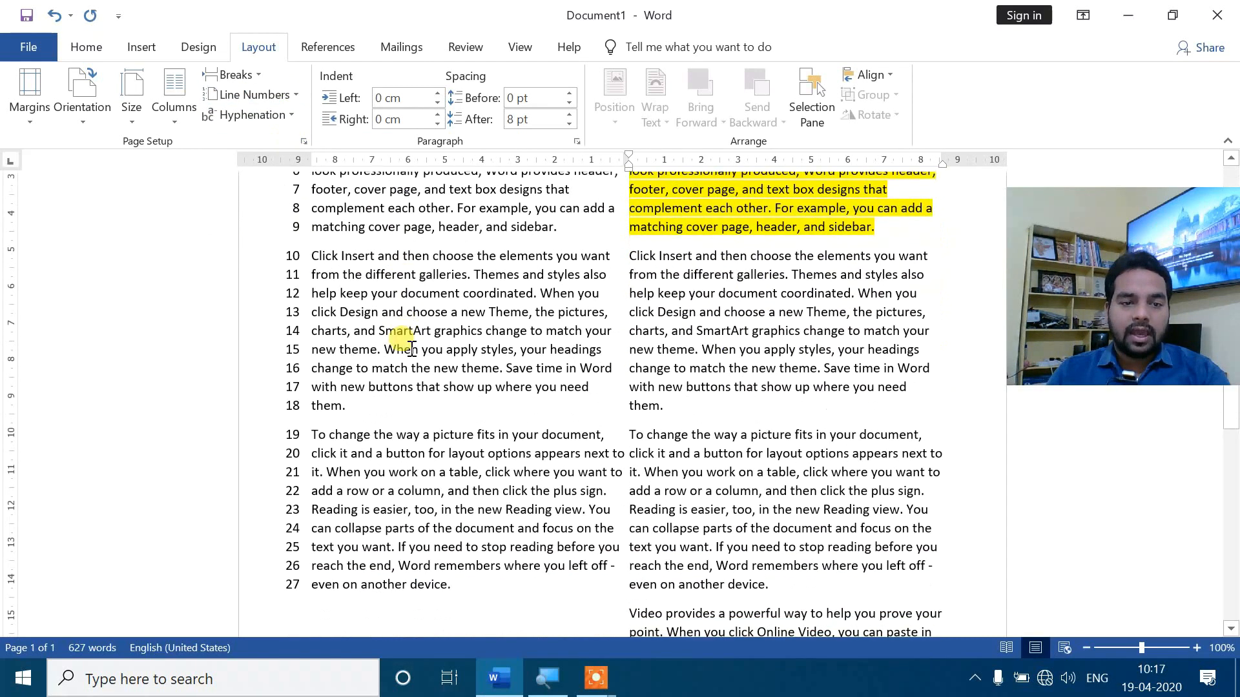
pyautogui.scroll(8, 412, 375)
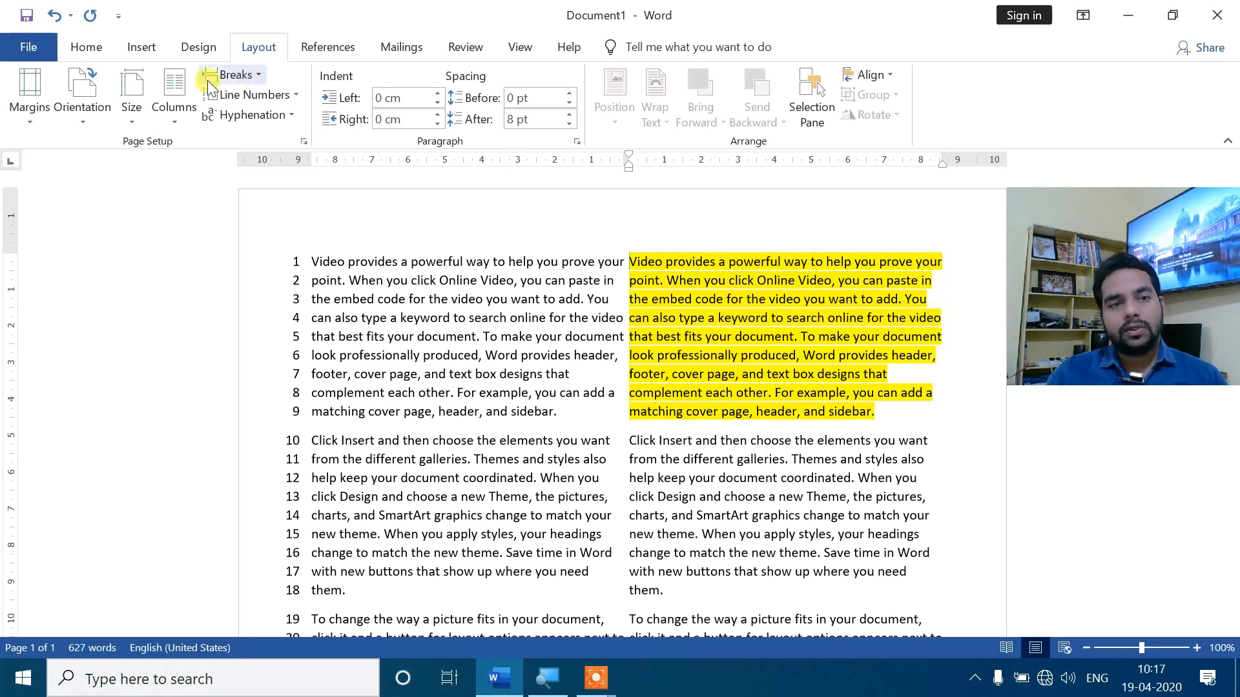
# - Set the line-numbered text to one column and check the line numbering across both pages
pyautogui.click(186, 95)
pyautogui.click(209, 149)
pyautogui.scroll(-2, 545, 318)
pyautogui.scroll(2, 584, 386)
pyautogui.scroll(-8, 584, 386)
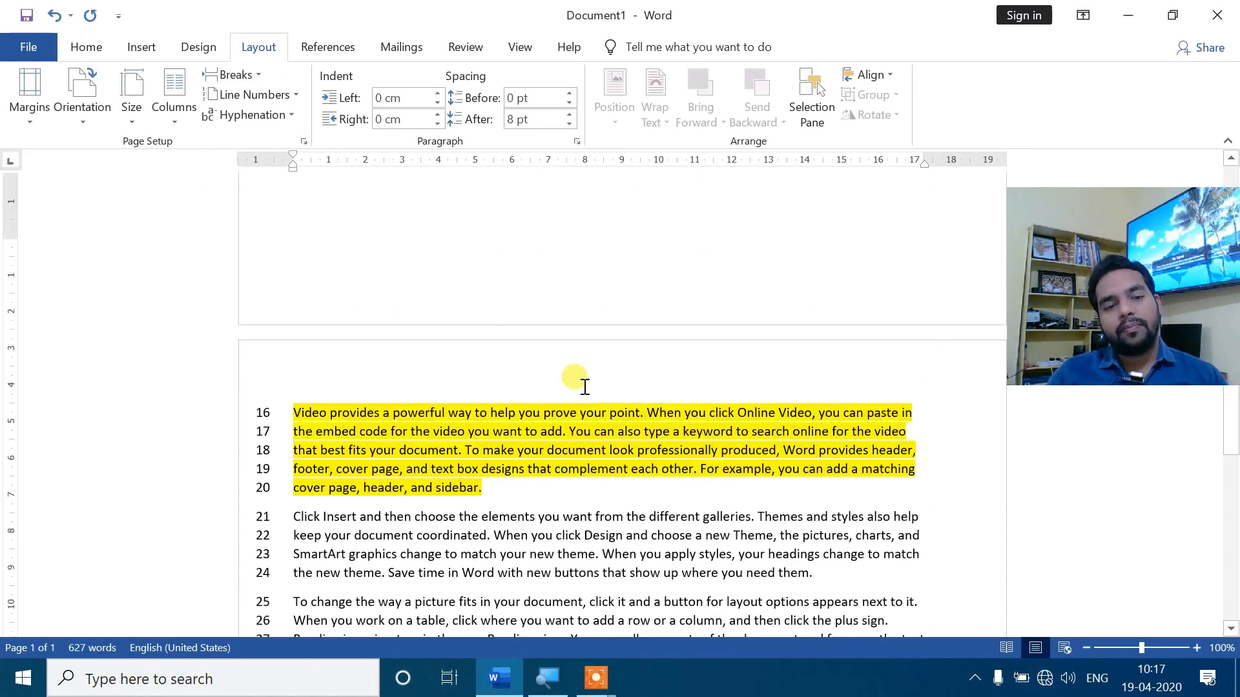
pyautogui.scroll(-3, 584, 386)
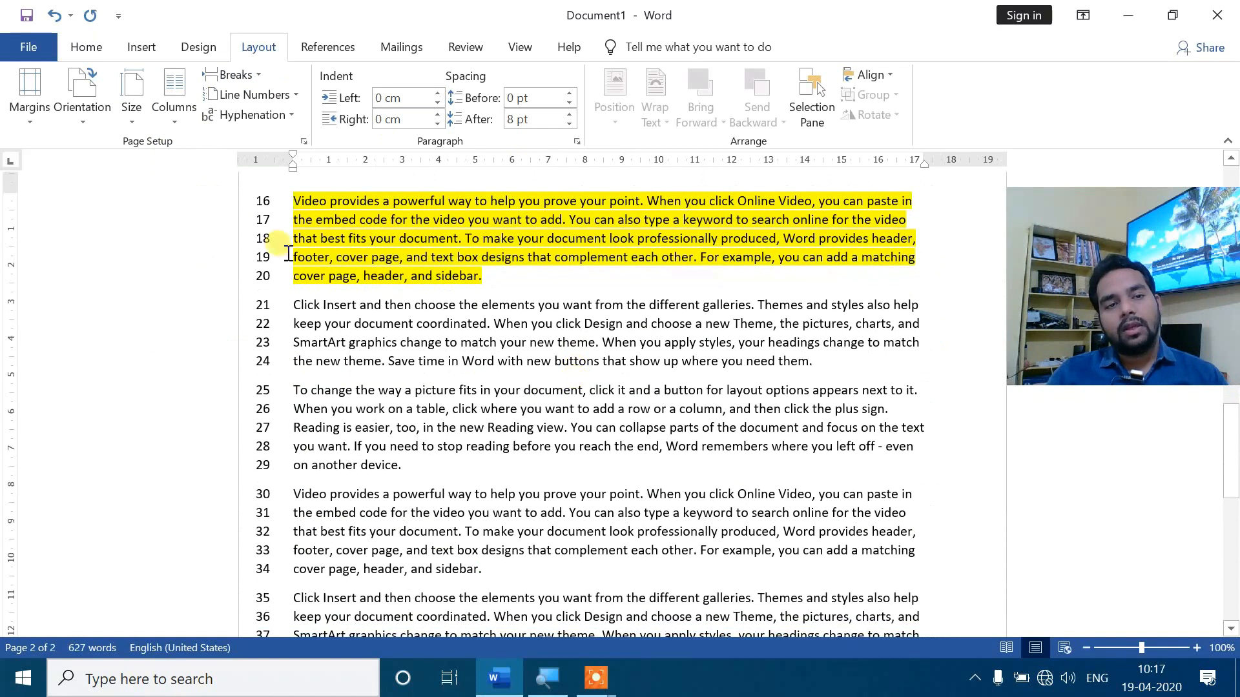
pyautogui.scroll(9, 388, 359)
pyautogui.scroll(4, 268, 194)
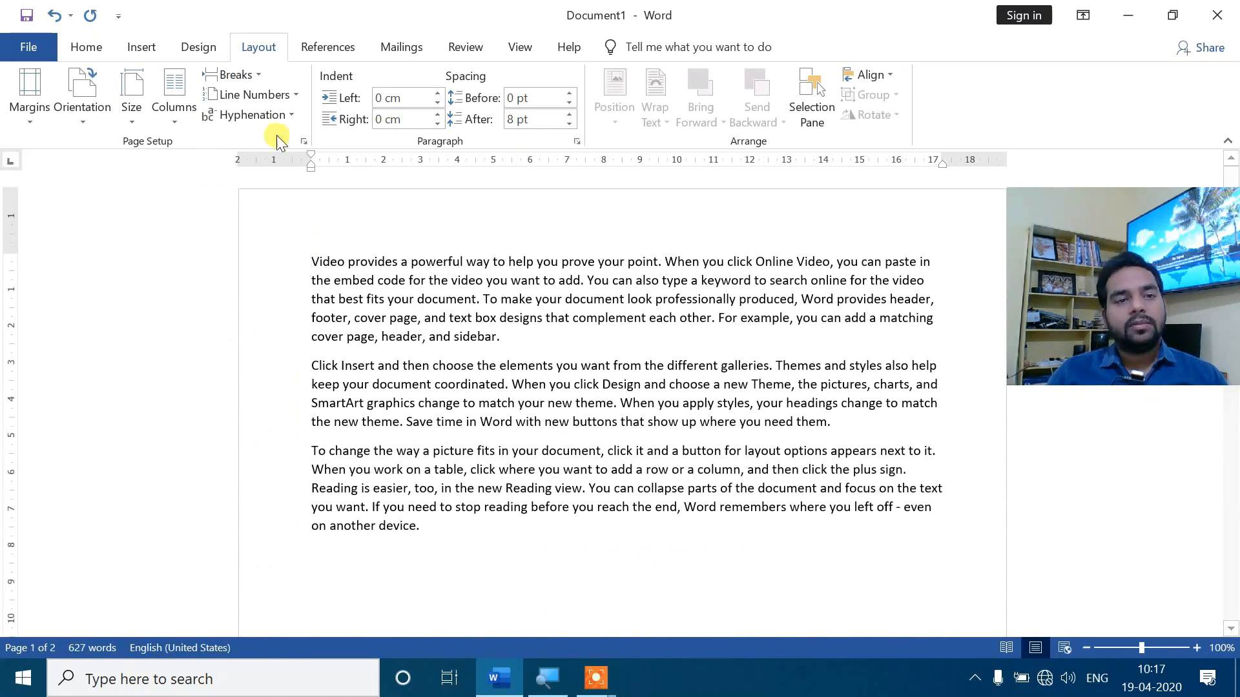
# - Apply continuous line numbering and delete all the text in the document
pyautogui.click(254, 91)
pyautogui.click(244, 146)
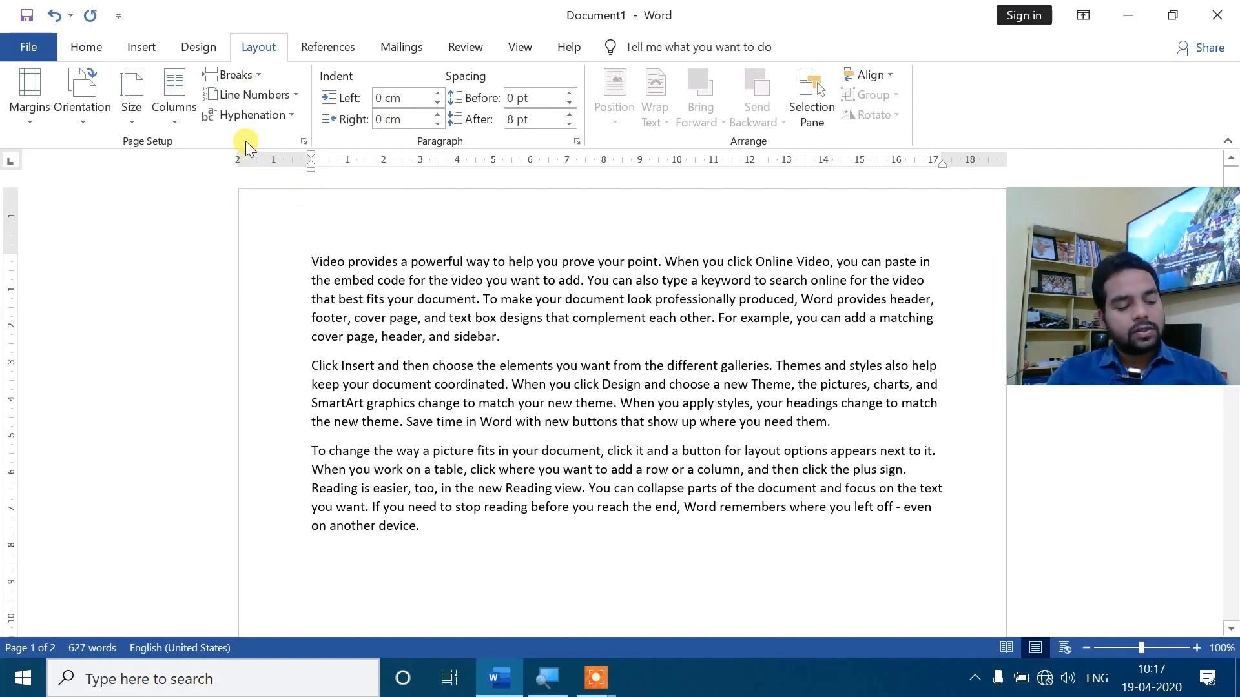
pyautogui.hotkey('ctrl', 'a')
pyautogui.press('Delete')
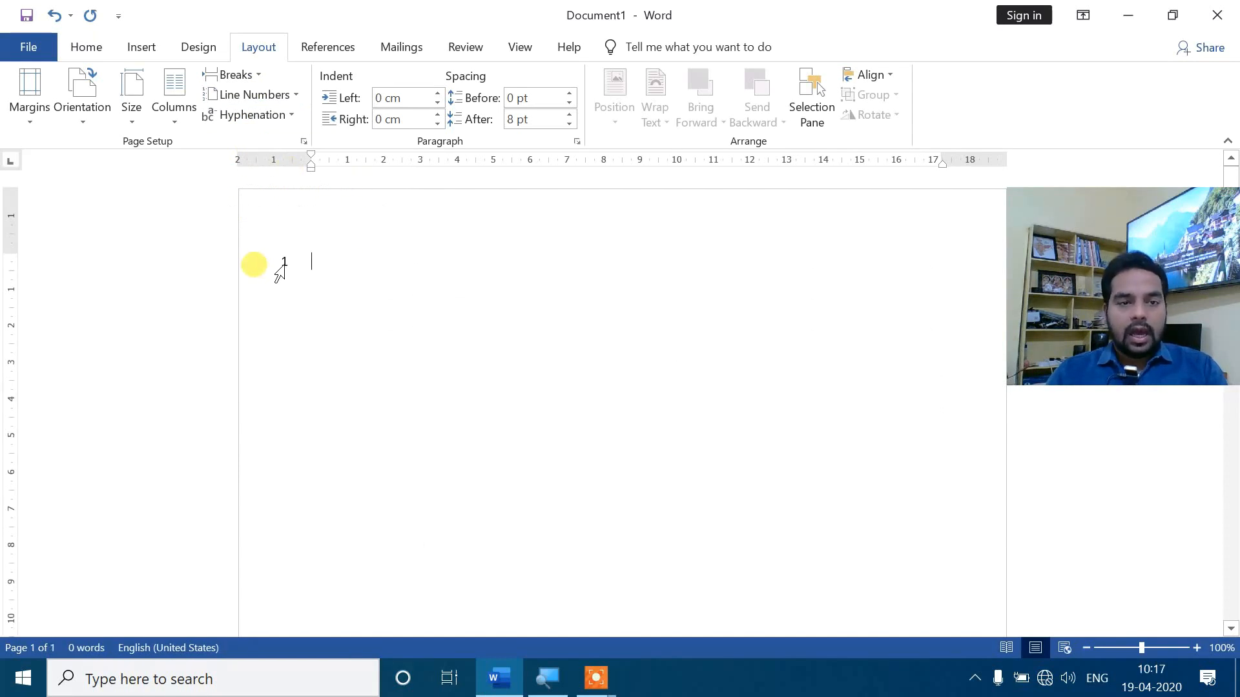
# - Review the line numbering options, then enter "Word" on the first line and start a second line
pyautogui.click(254, 95)
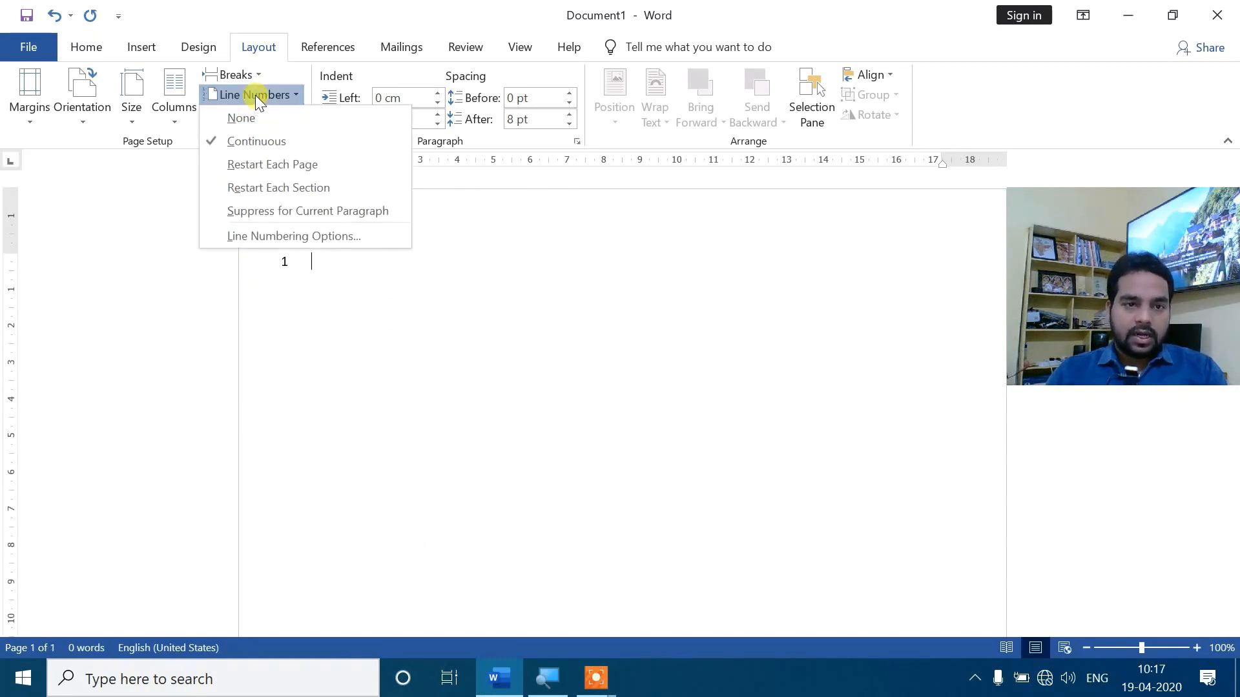
pyautogui.click(363, 297)
pyautogui.write('w')
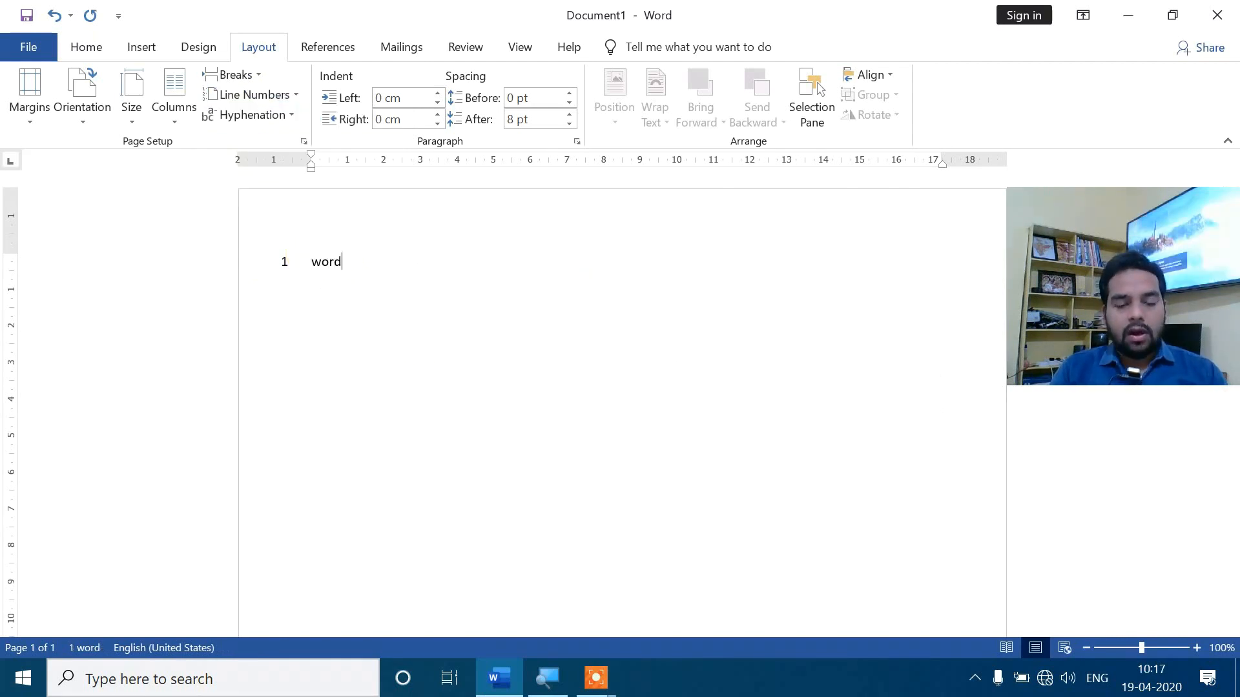
pyautogui.write('ord')
pyautogui.press('Return')
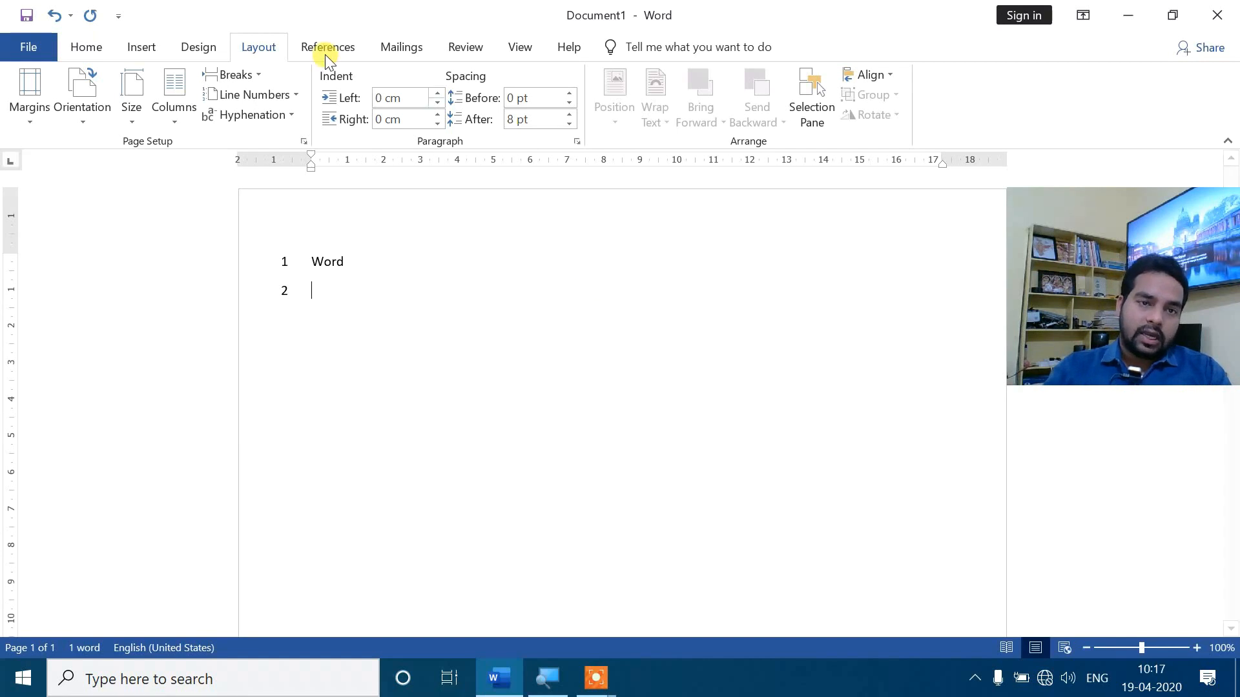
# - Turn line numbering off by setting it to None
pyautogui.click(296, 95)
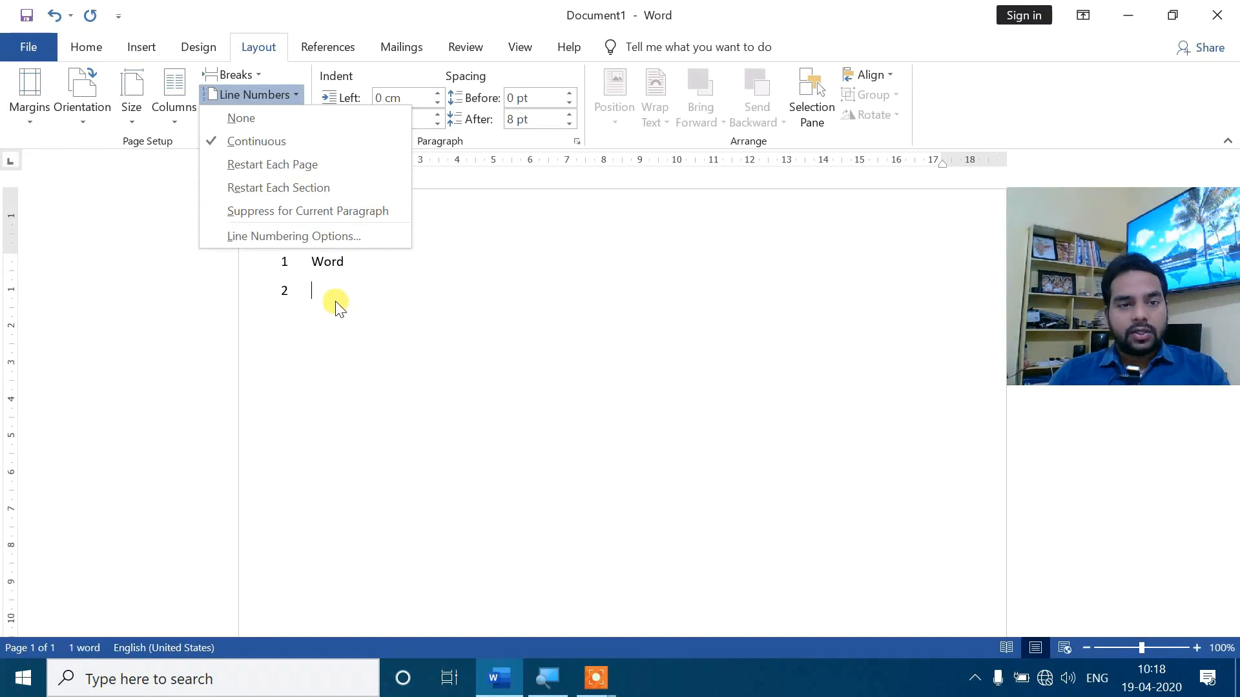
pyautogui.click(270, 118)
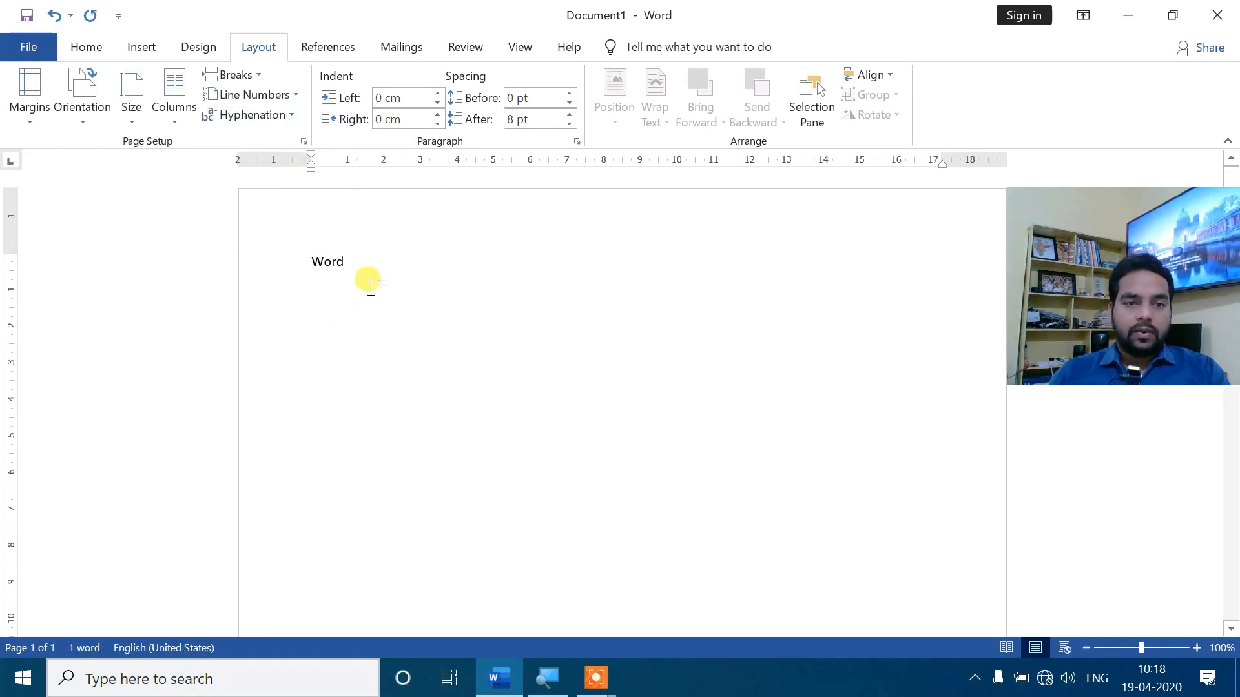
# - Replace all the document text with sample text generated by =rand(4,5) and look through the paragraphs
pyautogui.hotkey('ctrl', 'a')
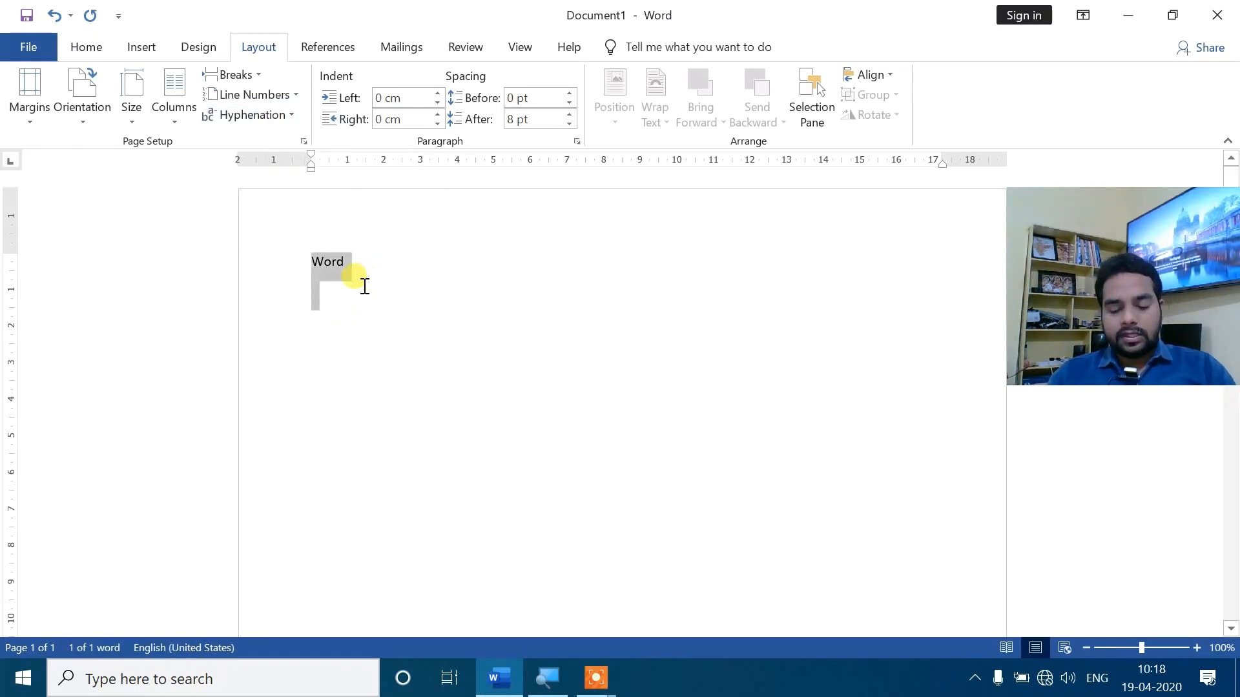
pyautogui.press('Delete')
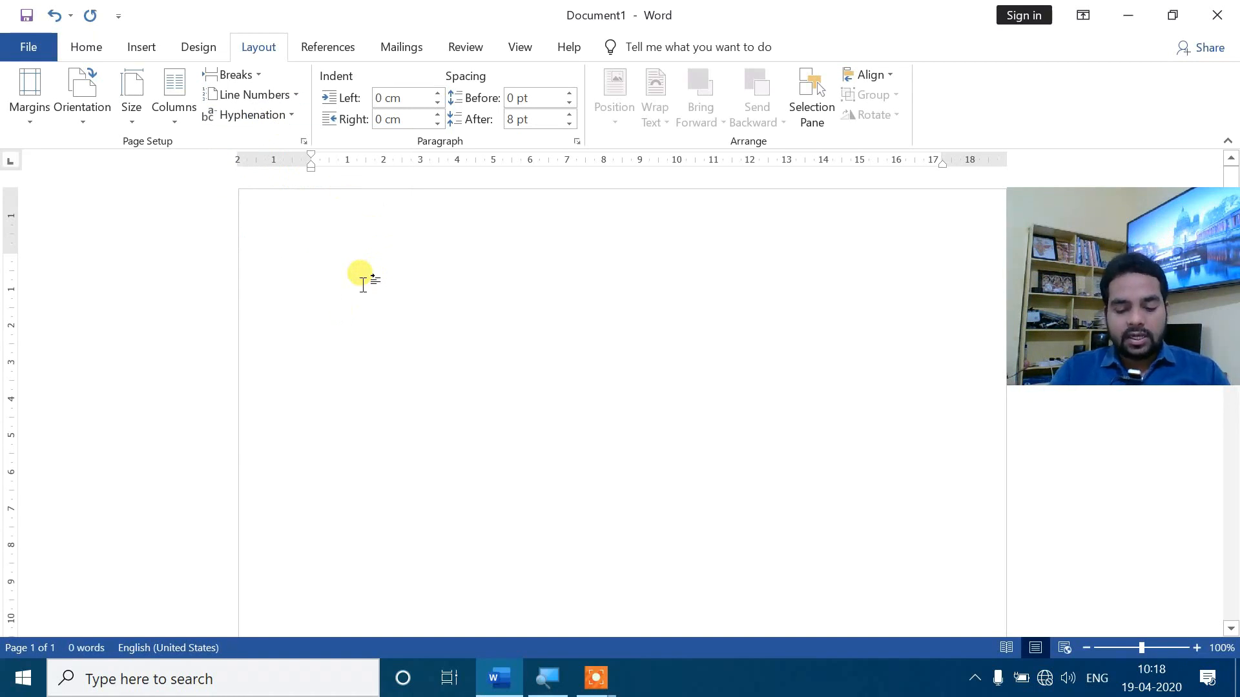
pyautogui.write('=rand')
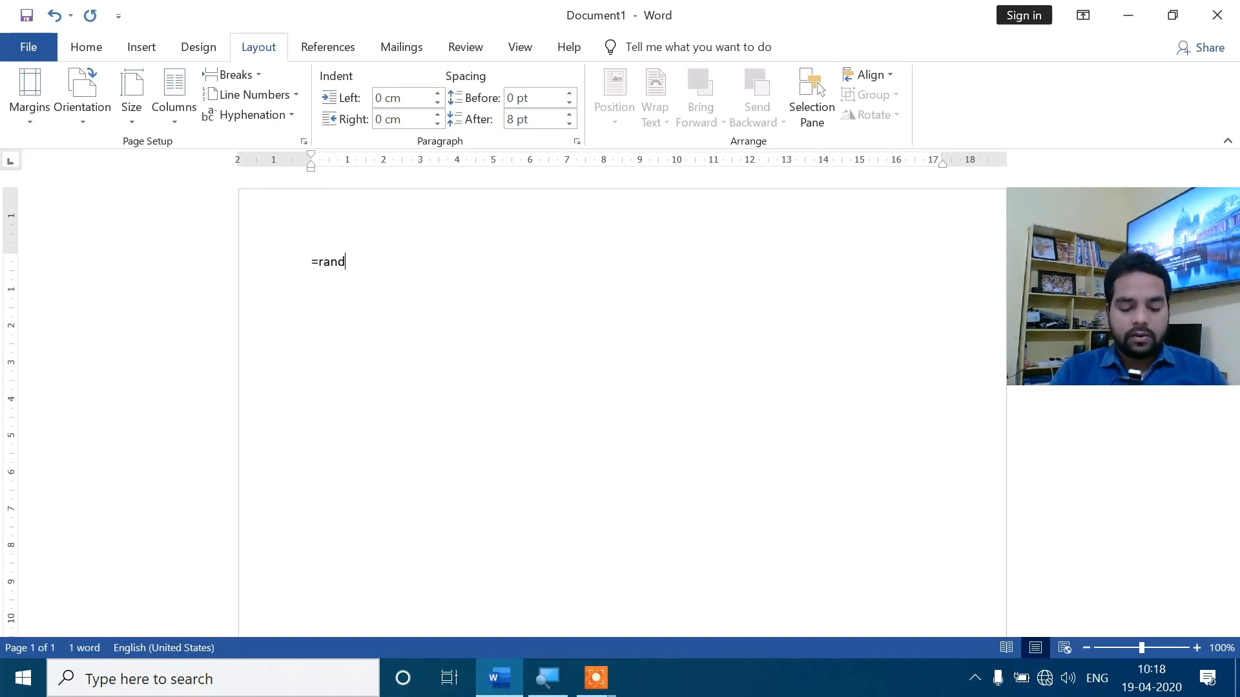
pyautogui.write('(4')
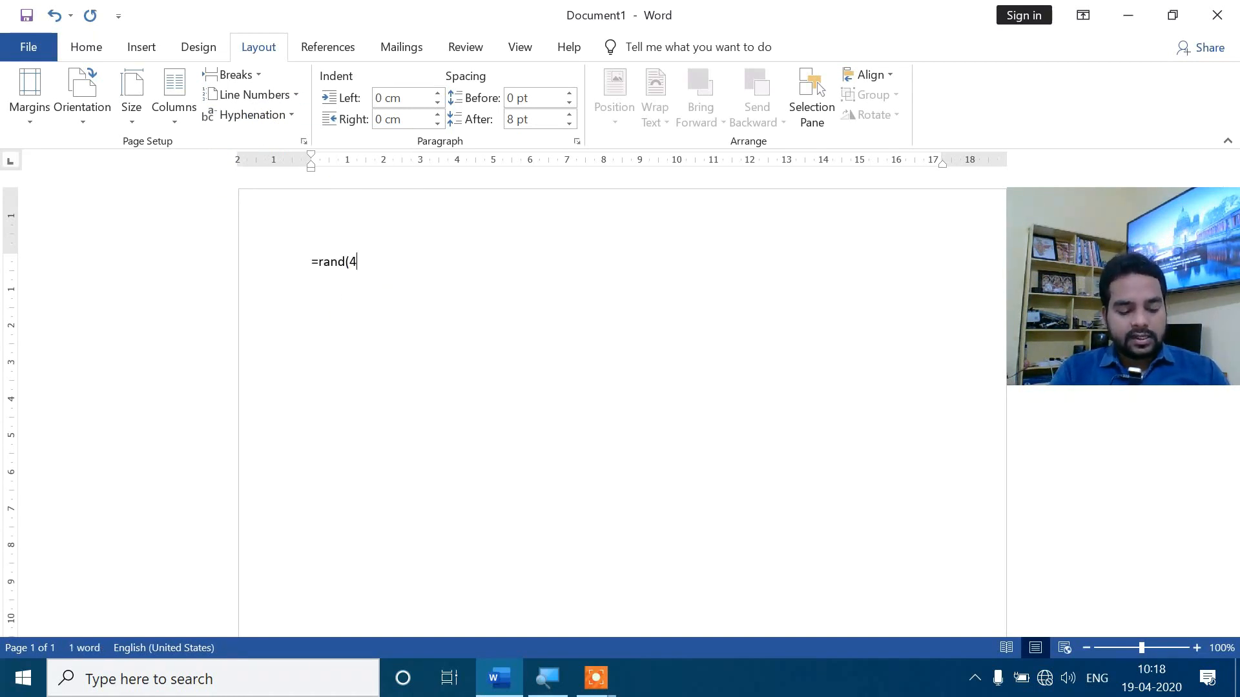
pyautogui.write(',5)')
pyautogui.press('Return')
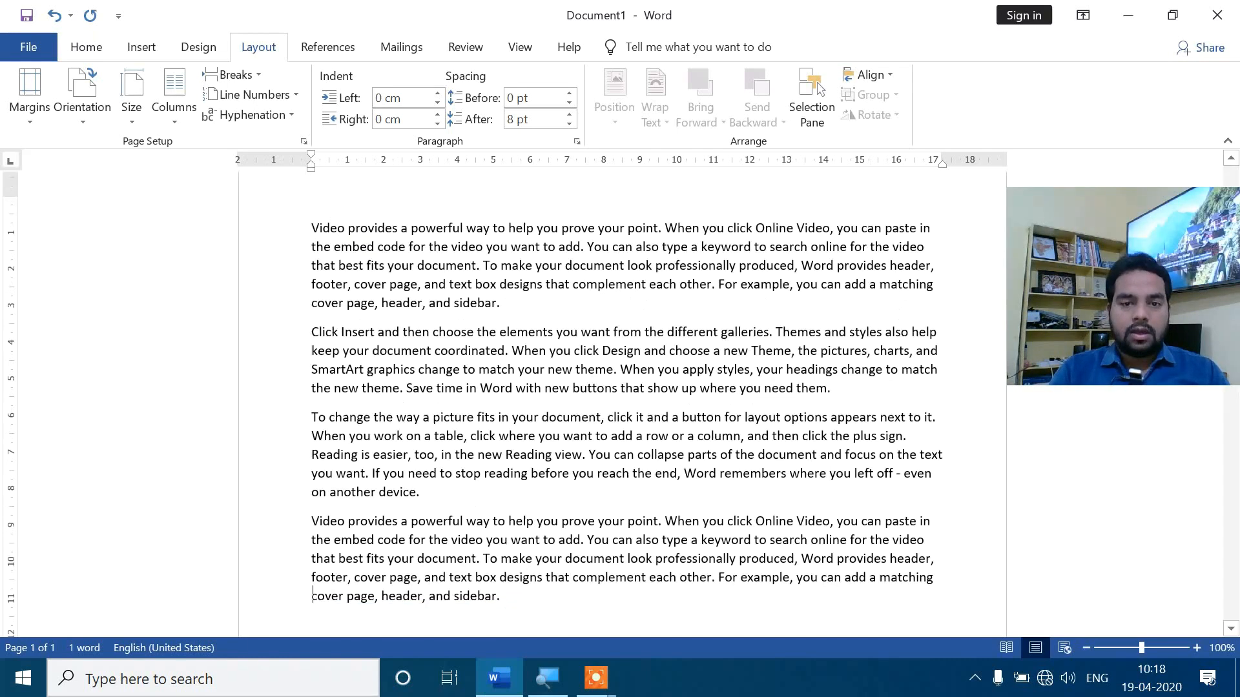
pyautogui.click(514, 279)
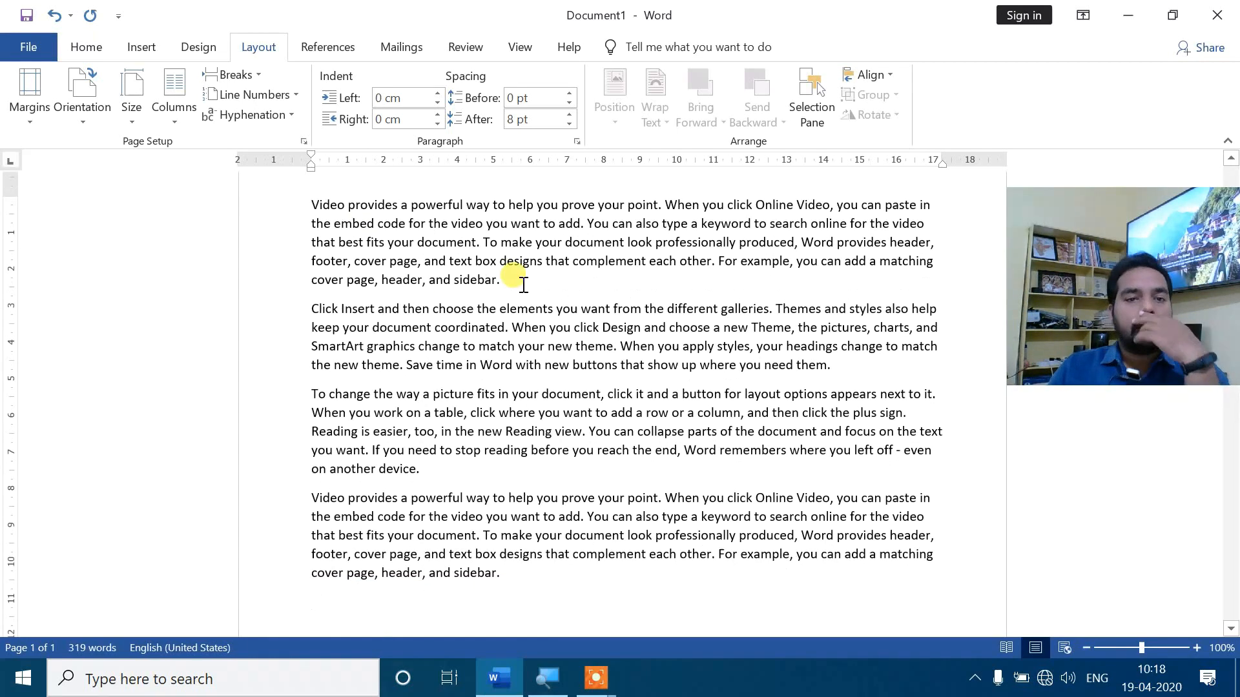
pyautogui.scroll(2, 523, 284)
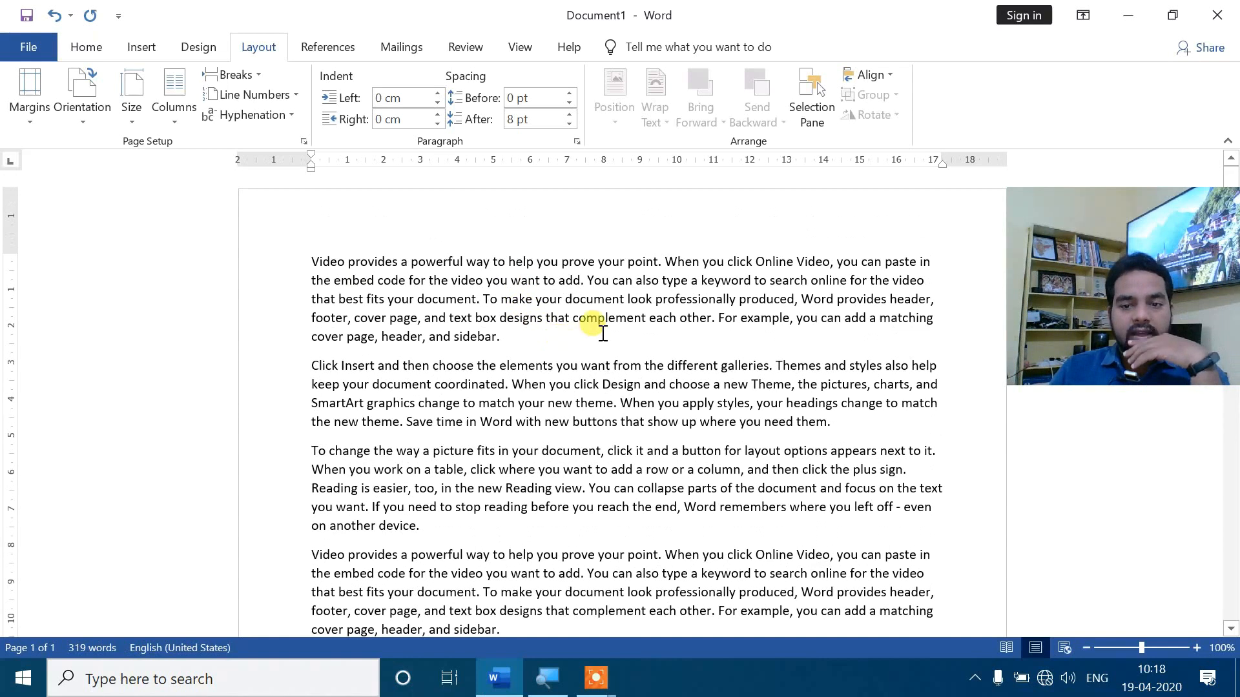
pyautogui.scroll(-3, 595, 324)
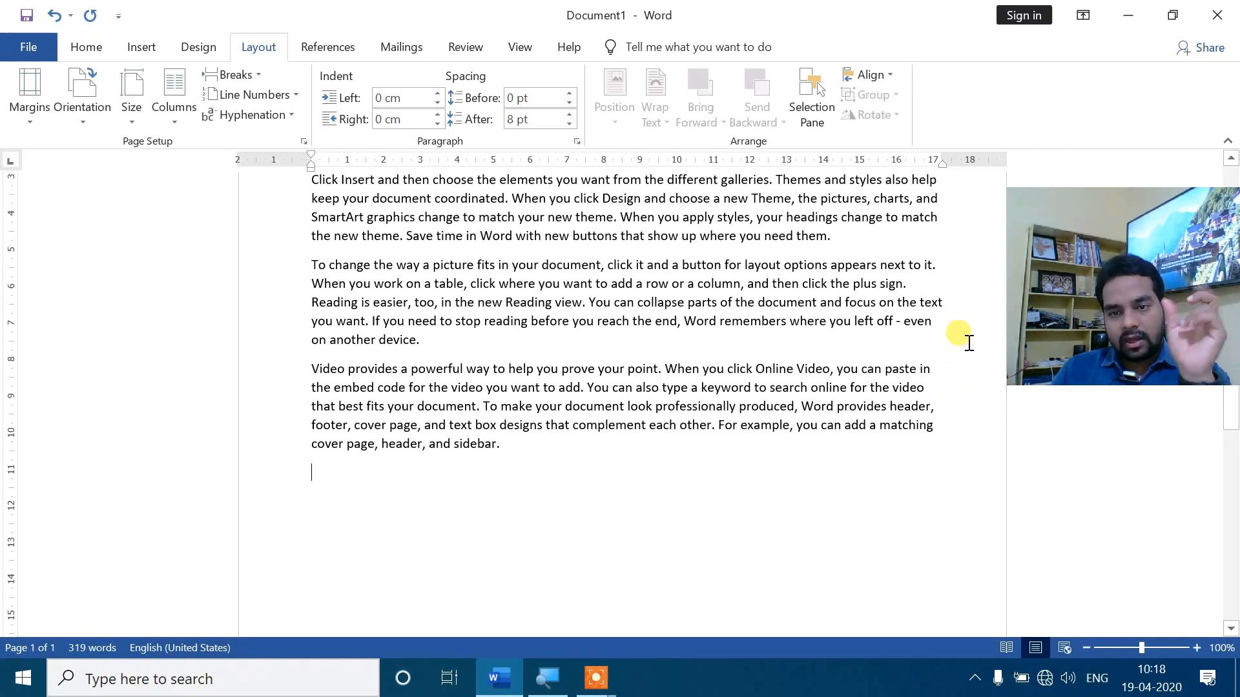
pyautogui.scroll(3, 973, 330)
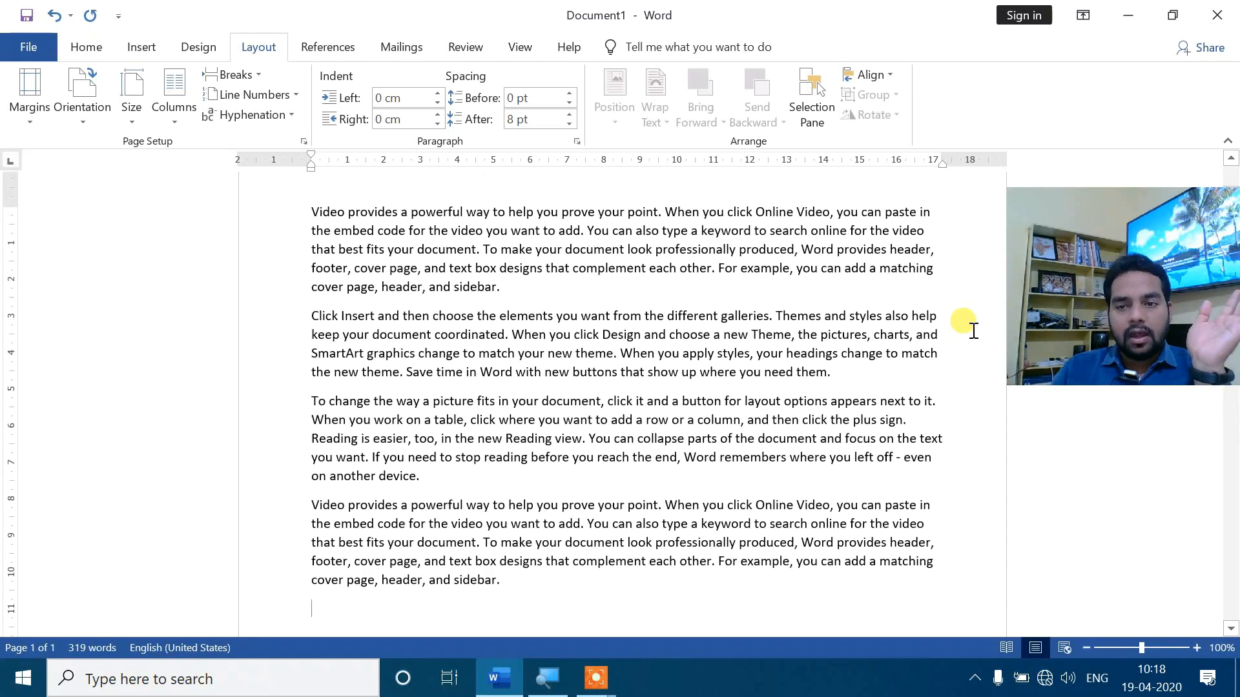
# - Apply automatic hyphenation to the document and reduce the page's right margin to about 1 cm
pyautogui.click(278, 114)
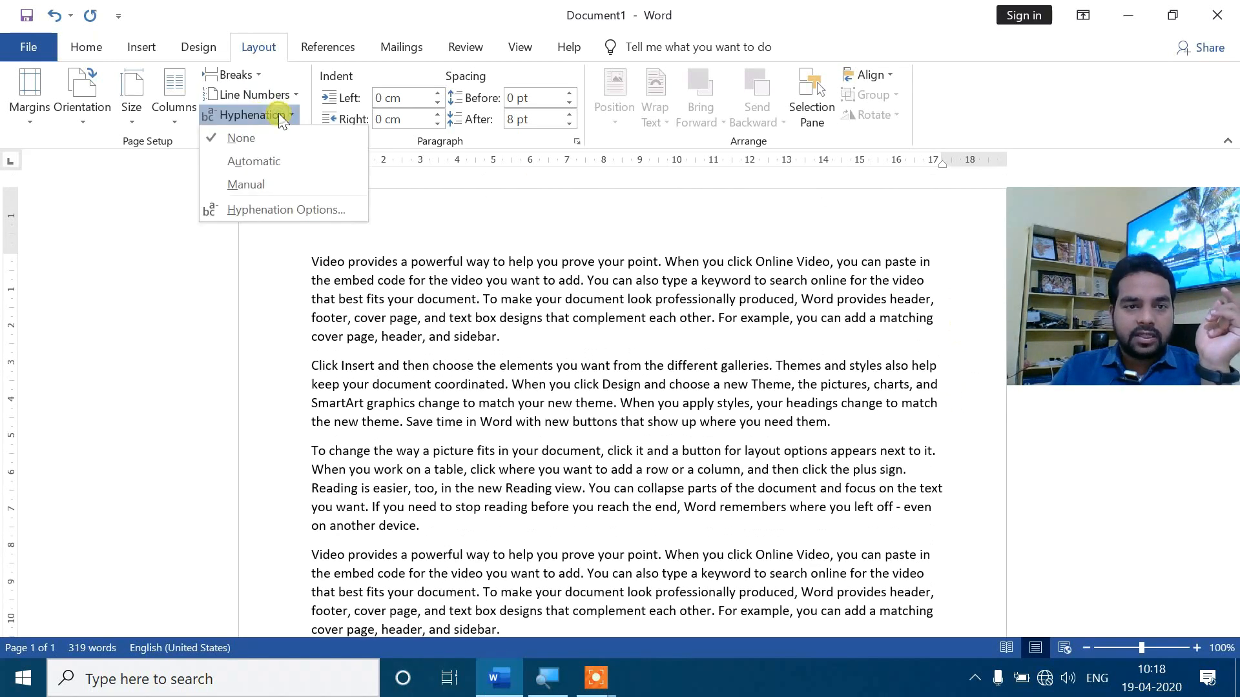
pyautogui.click(259, 163)
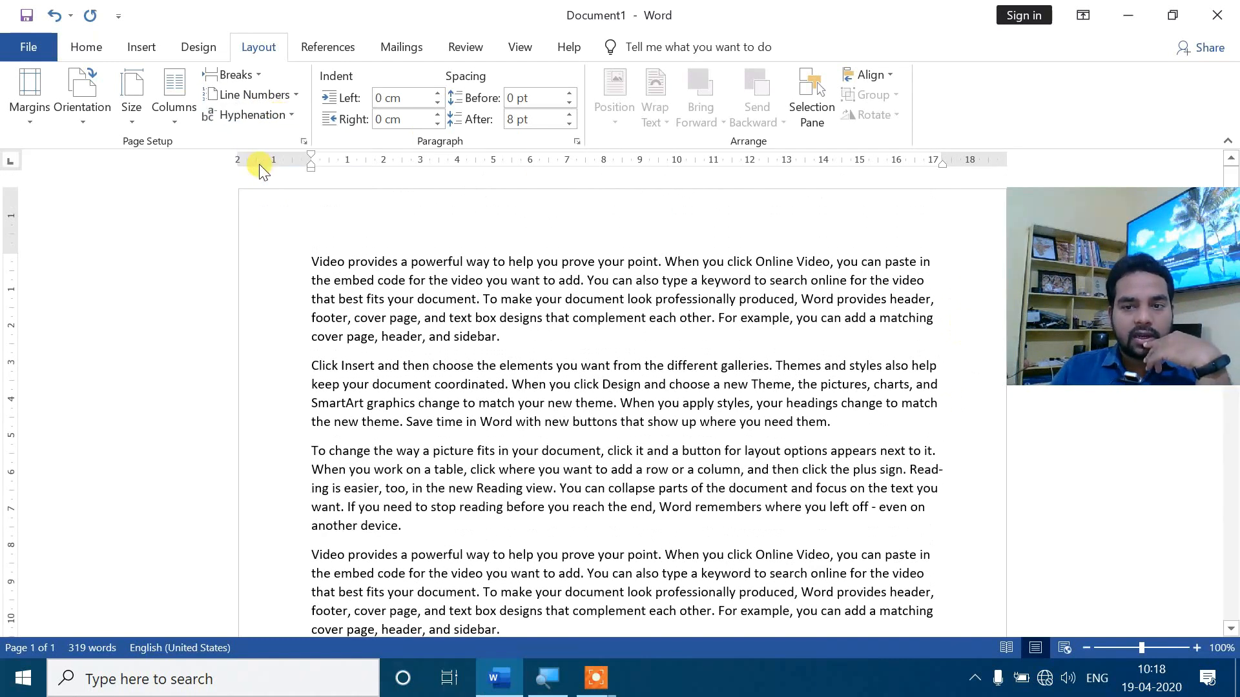
pyautogui.scroll(-6, 775, 470)
pyautogui.scroll(3, 783, 407)
pyautogui.scroll(3, 780, 408)
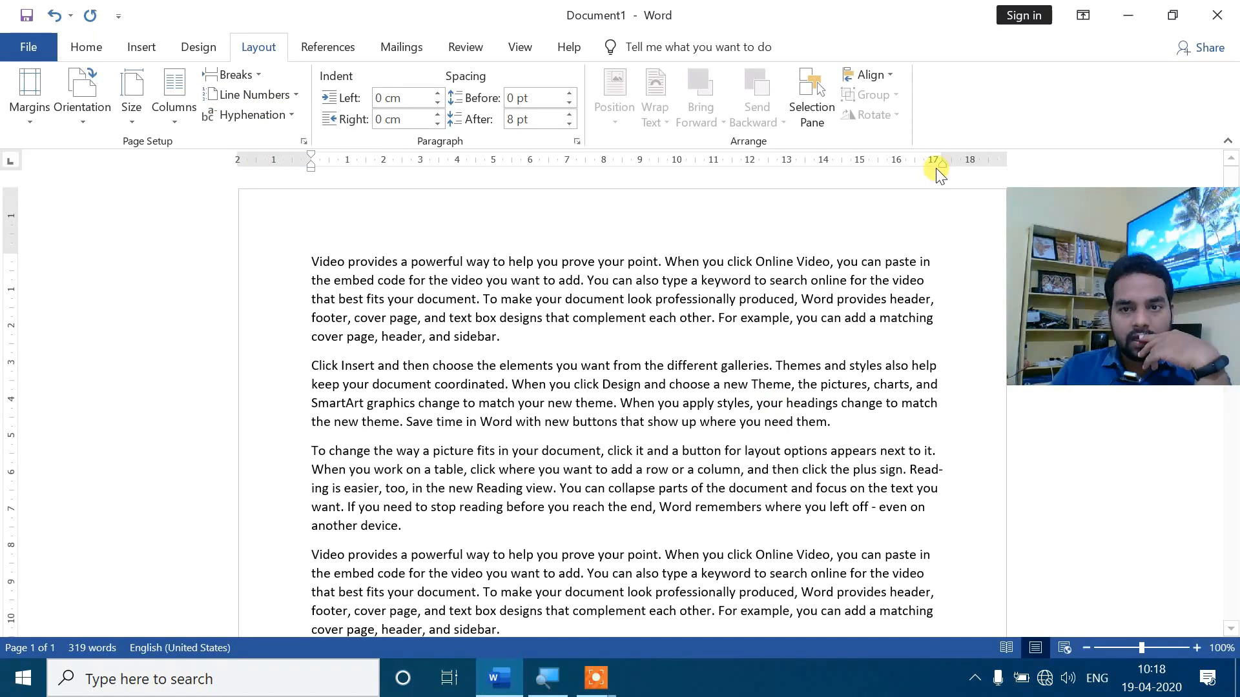
pyautogui.moveTo(940, 160); pyautogui.dragTo(970, 163)
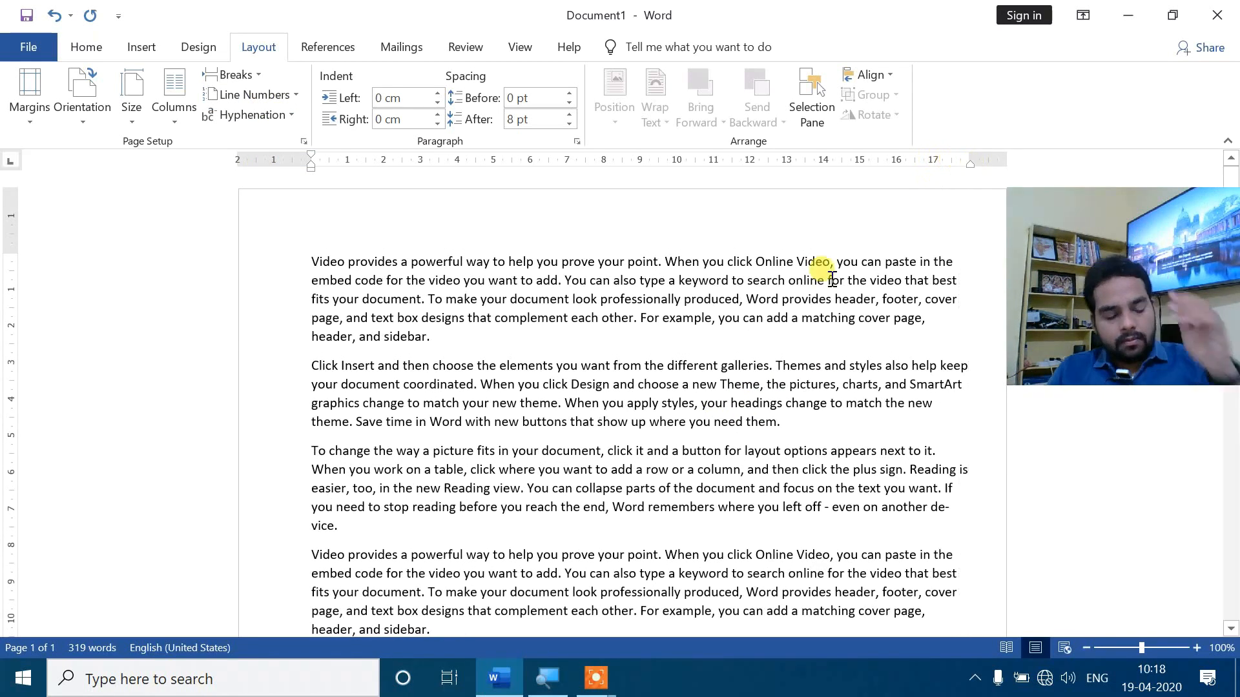
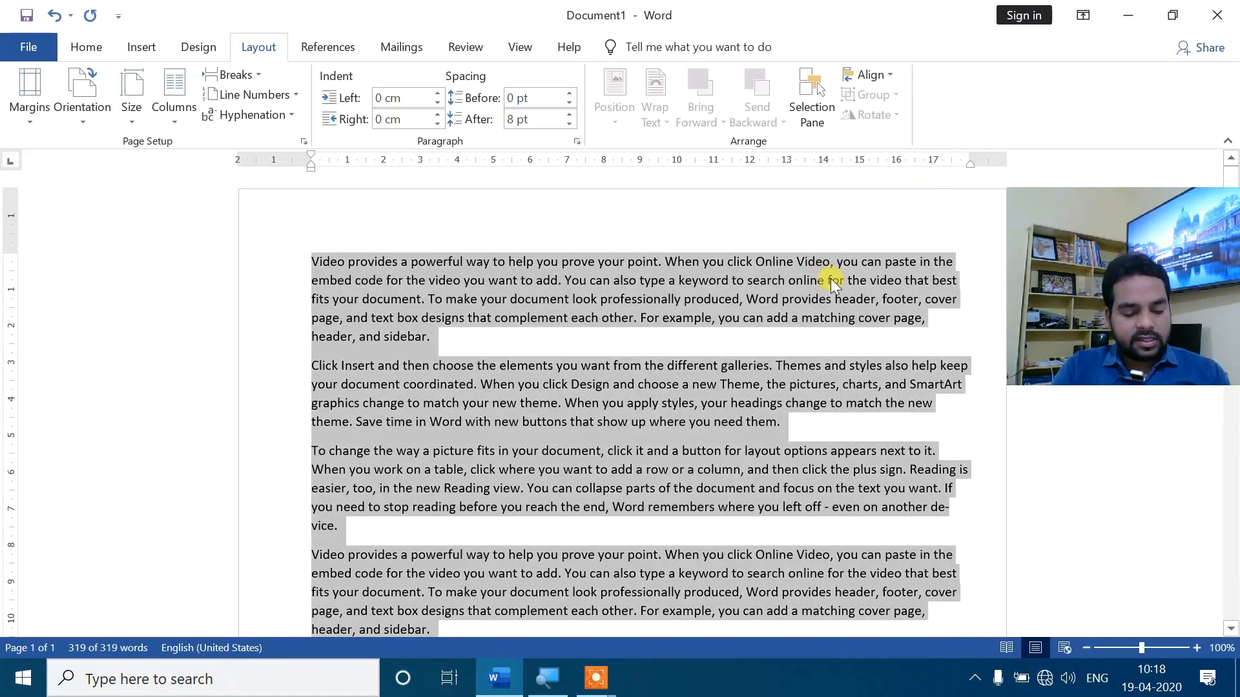
# - Compare justified and right alignment on the whole text, finishing with left alignment
pyautogui.hotkey('ctrl', 'j')
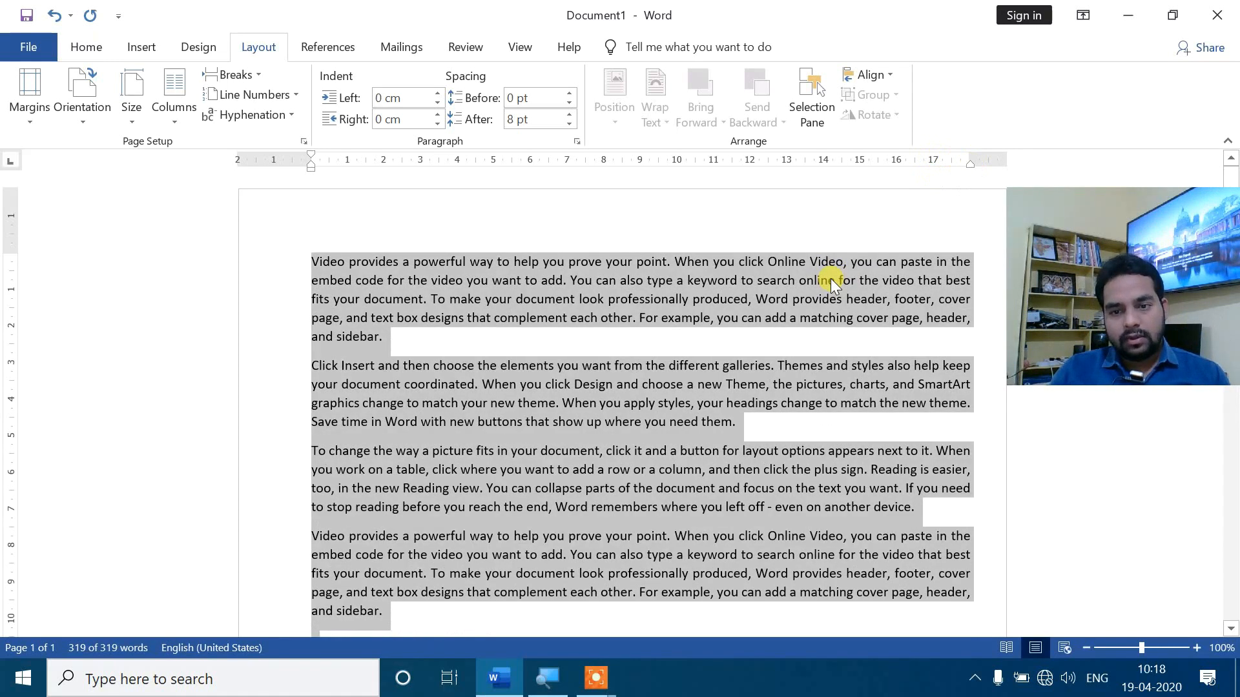
pyautogui.scroll(-3, 853, 363)
pyautogui.scroll(2, 853, 363)
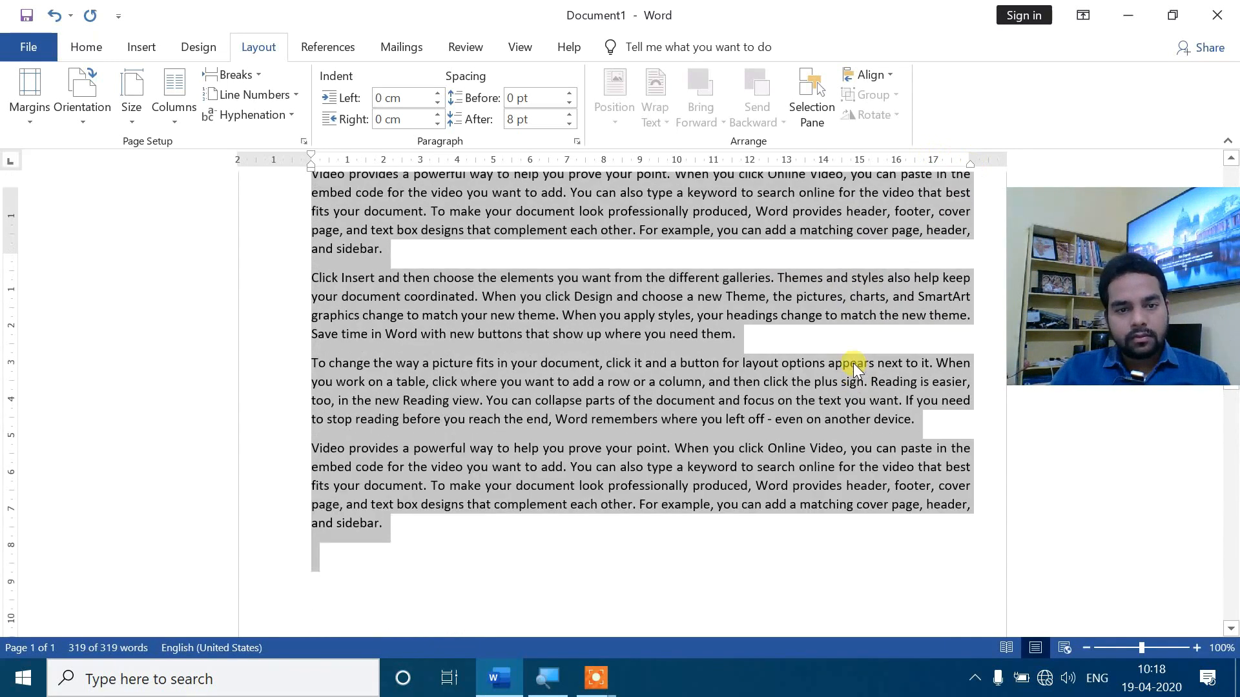
pyautogui.scroll(2, 853, 363)
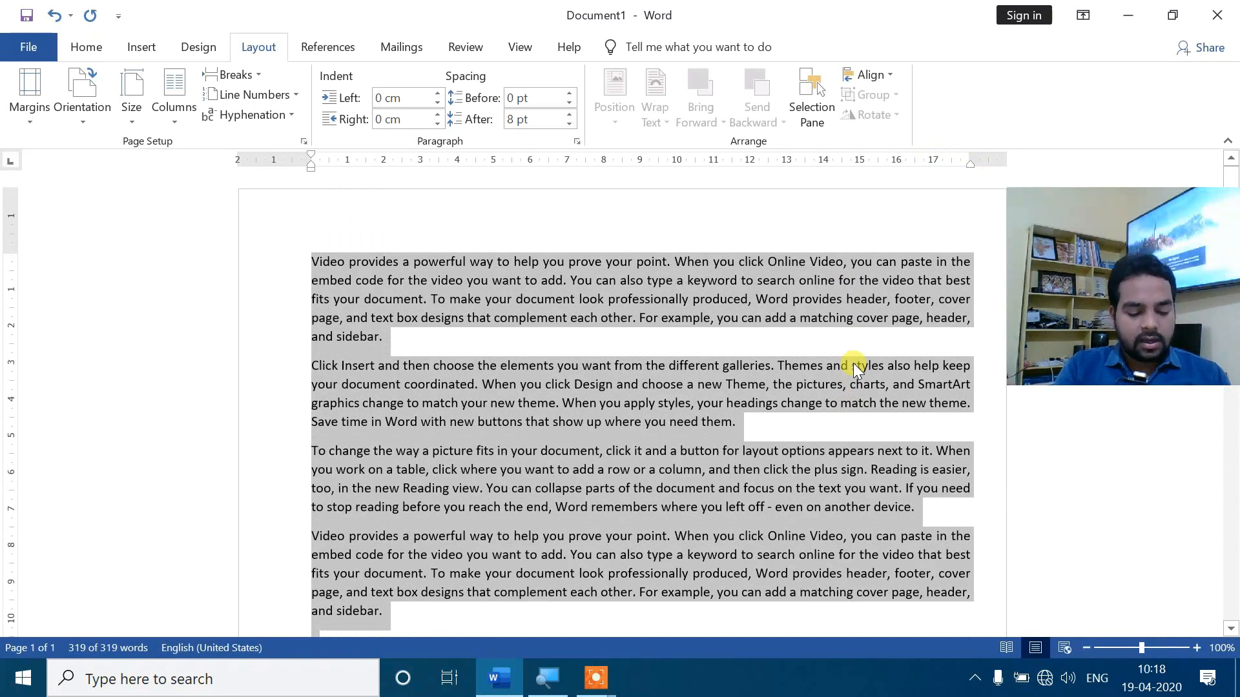
pyautogui.hotkey('ctrl', 'r')
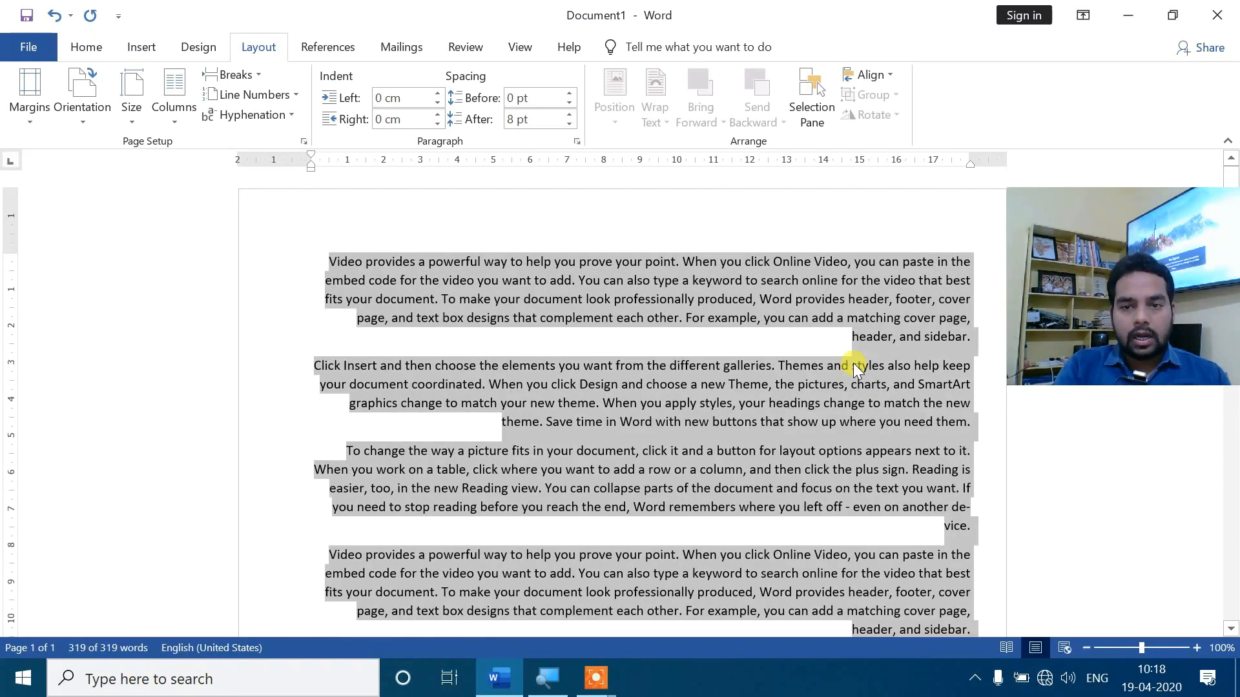
pyautogui.hotkey('ctrl', 'l')
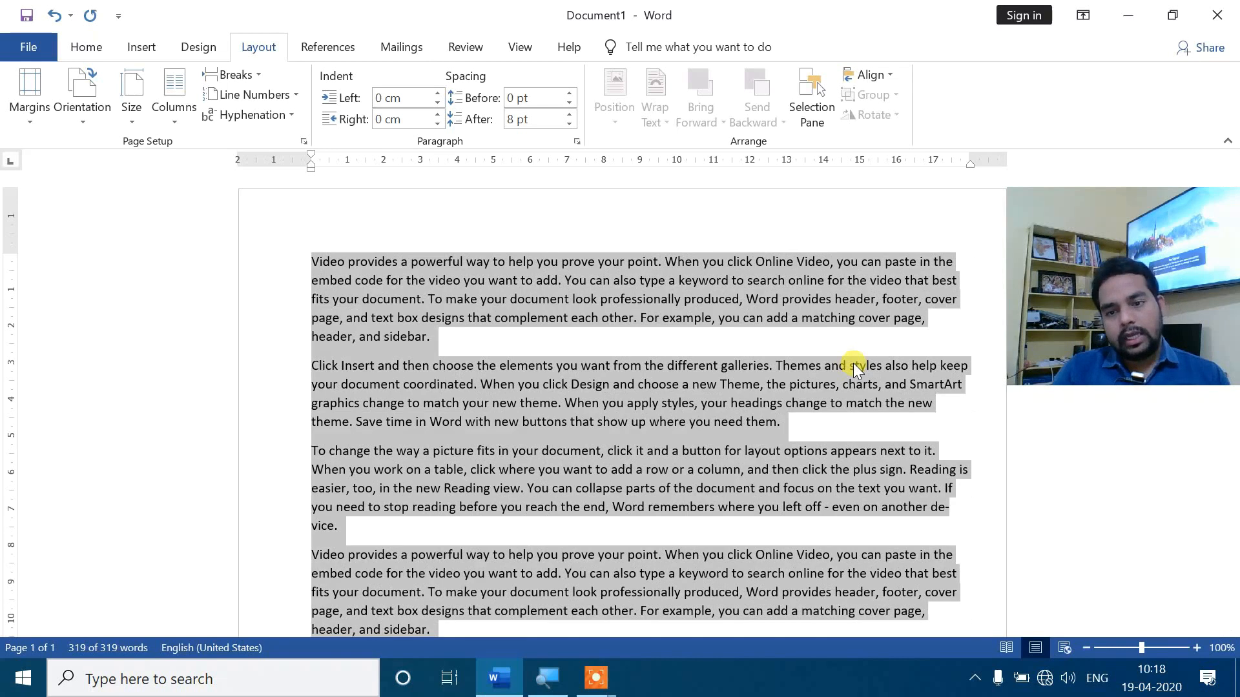
pyautogui.scroll(-3, 907, 422)
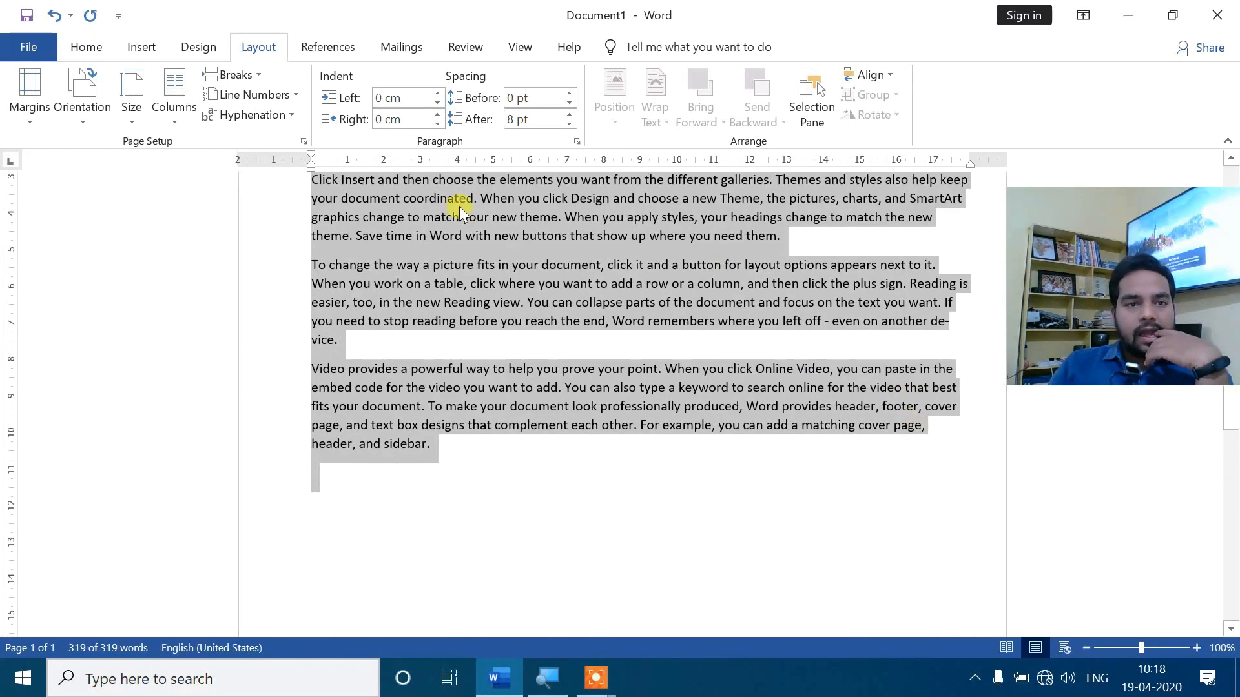
# - Choose automatic hyphenation again, deselect the text and check the word breaks at the line ends
pyautogui.click(292, 118)
pyautogui.click(252, 161)
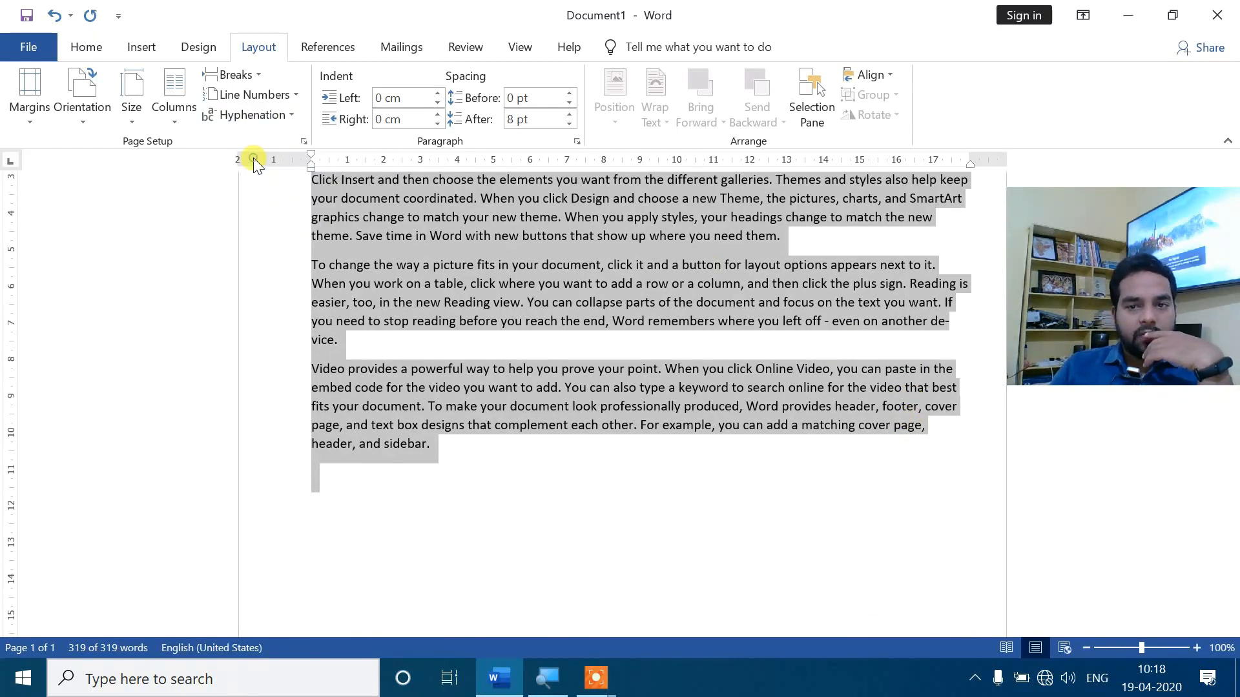
pyautogui.click(487, 464)
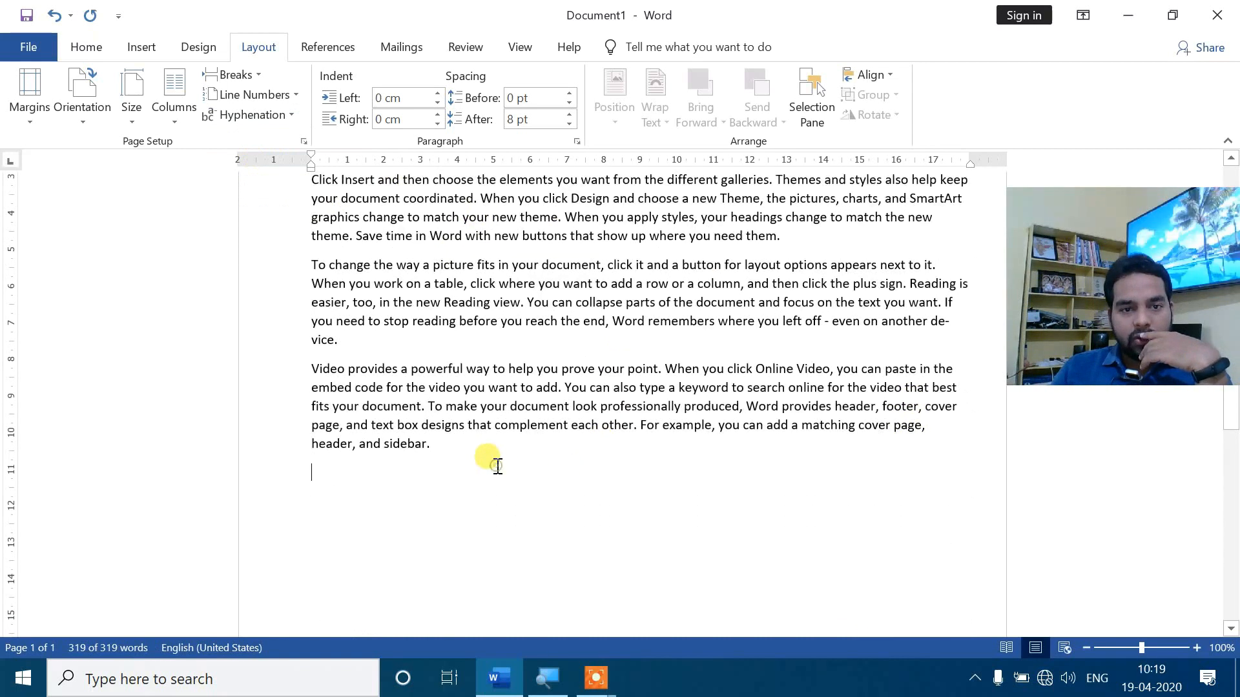
pyautogui.scroll(1, 646, 490)
pyautogui.scroll(2, 660, 492)
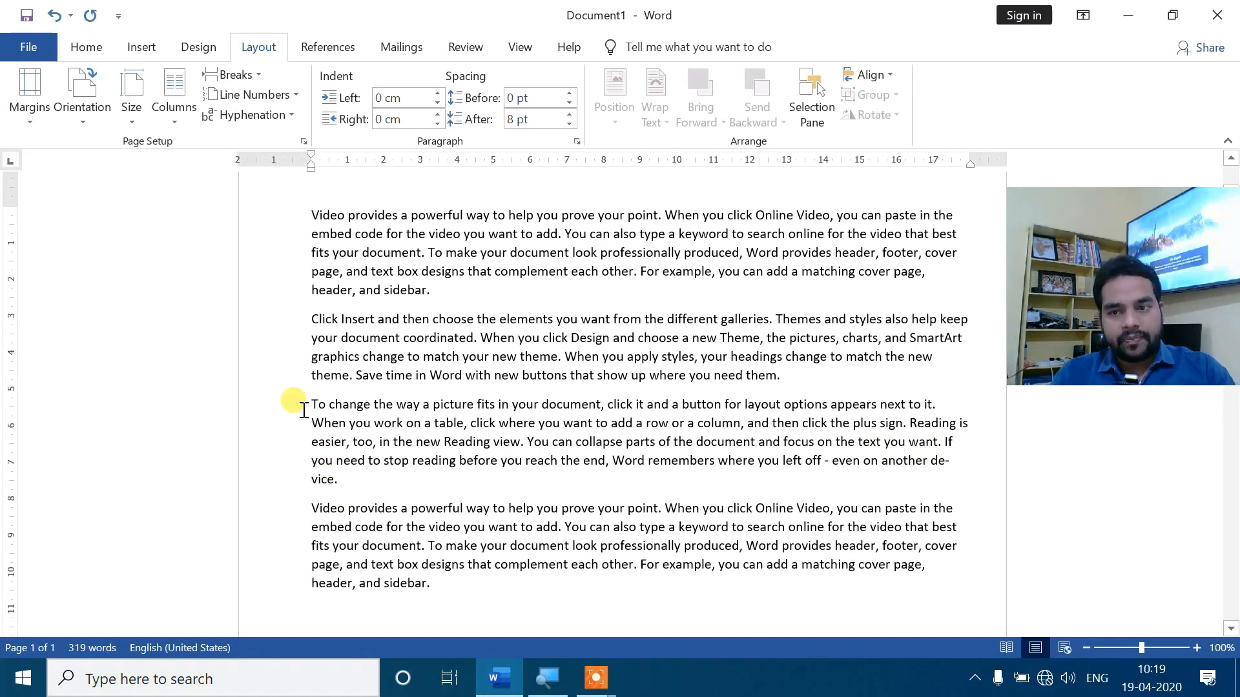
# - Turn hyphenation off for the document by setting it to None
pyautogui.click(445, 302)
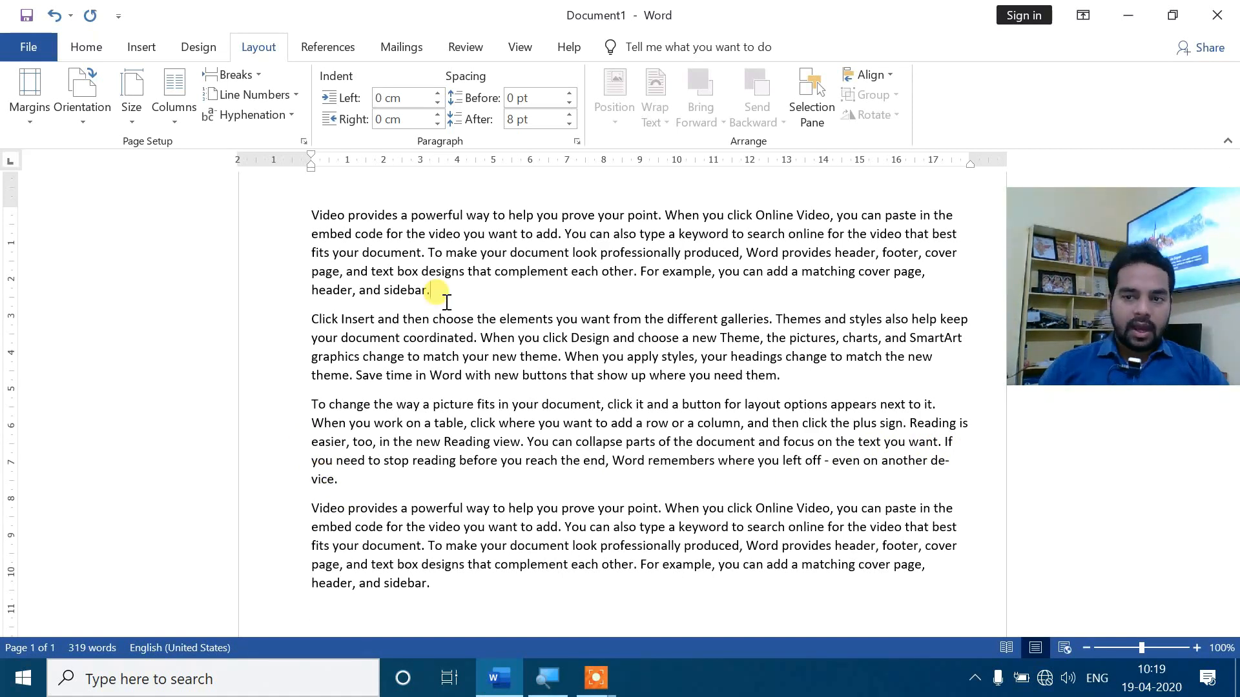
pyautogui.click(277, 116)
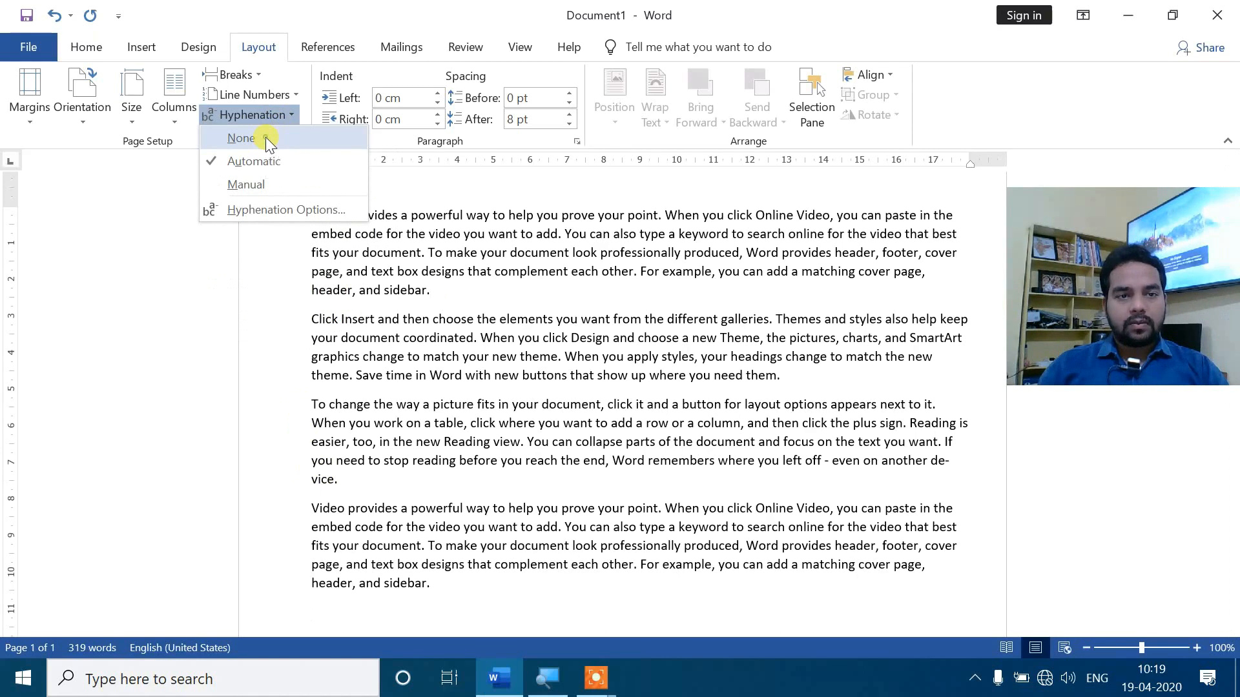
pyautogui.click(266, 139)
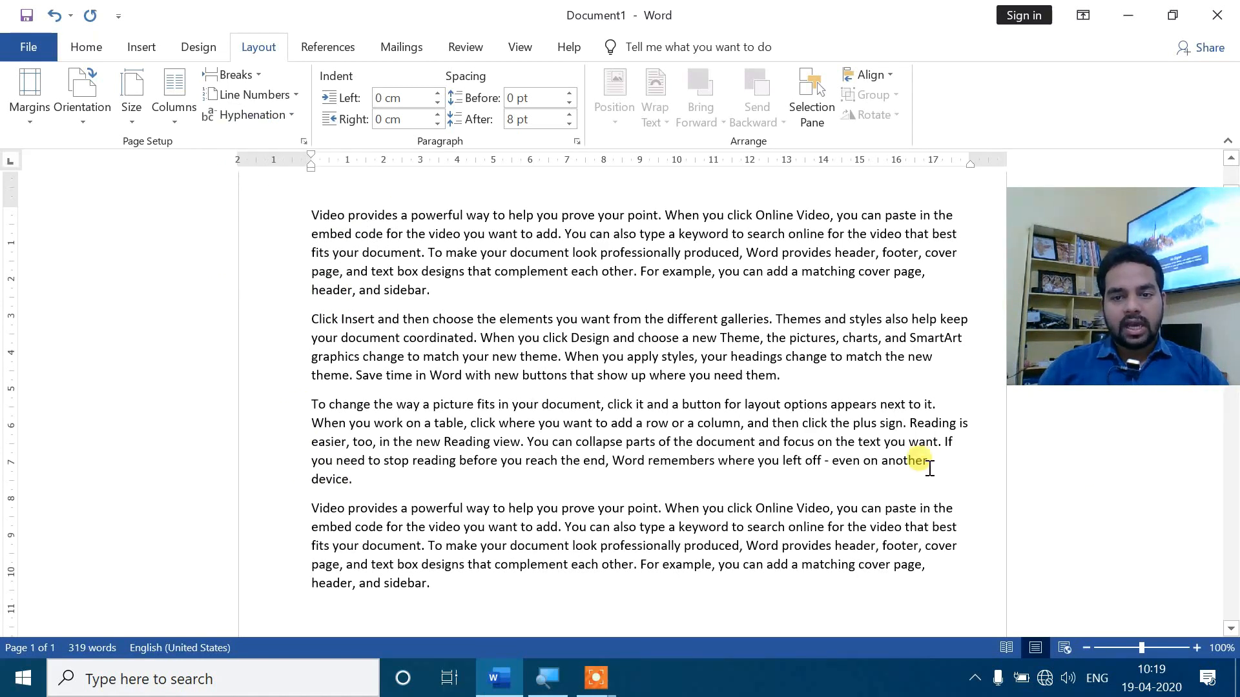